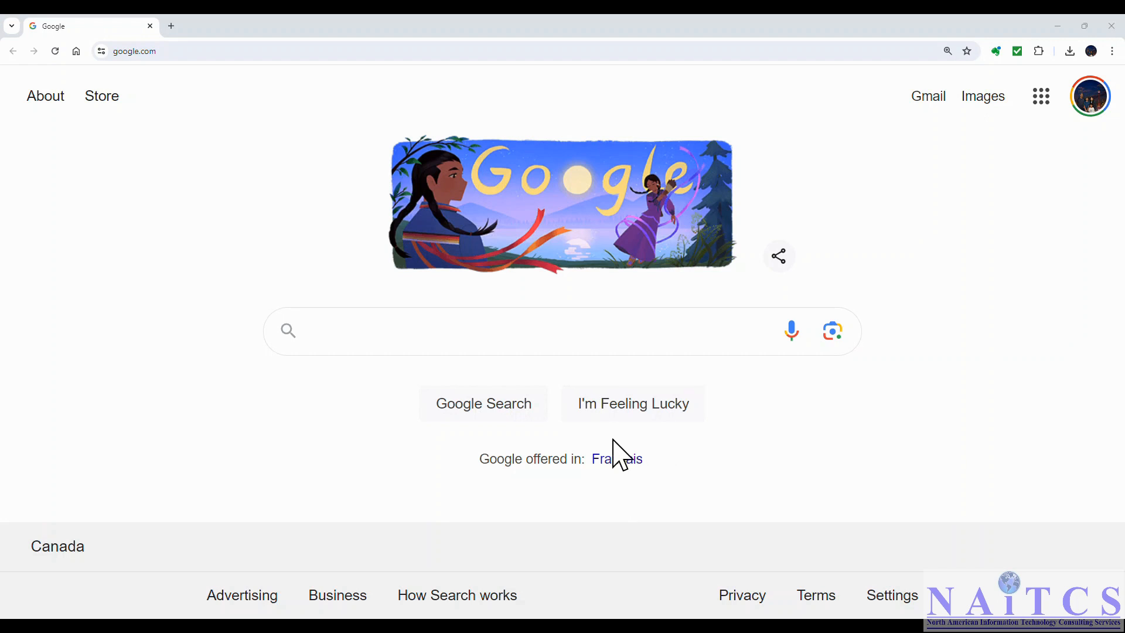
- Close the browser window to return to the desktop
click(828, 184)
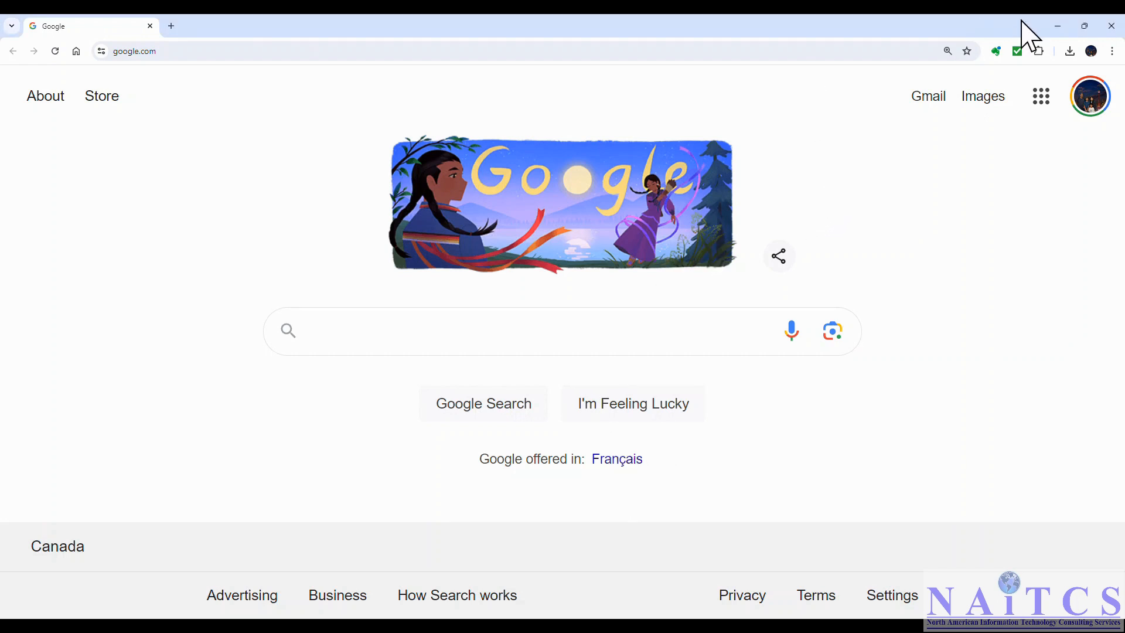
click(1111, 26)
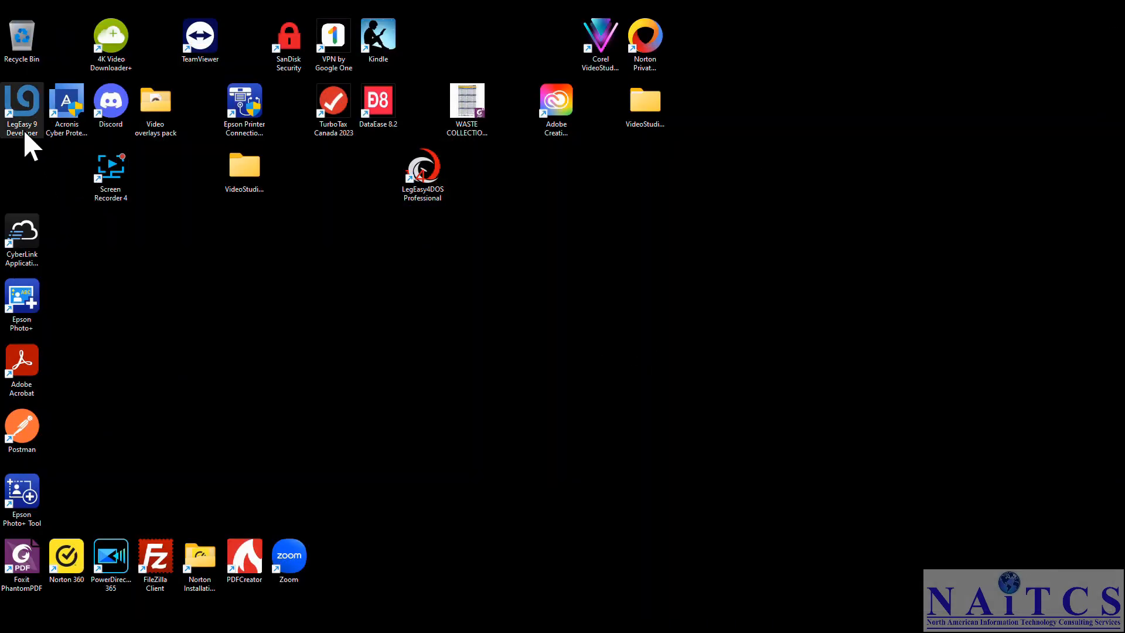
- Move the LegEasy 9 Developer shortcut to an empty area of the desktop and launch it
drag(27, 114, 480, 290)
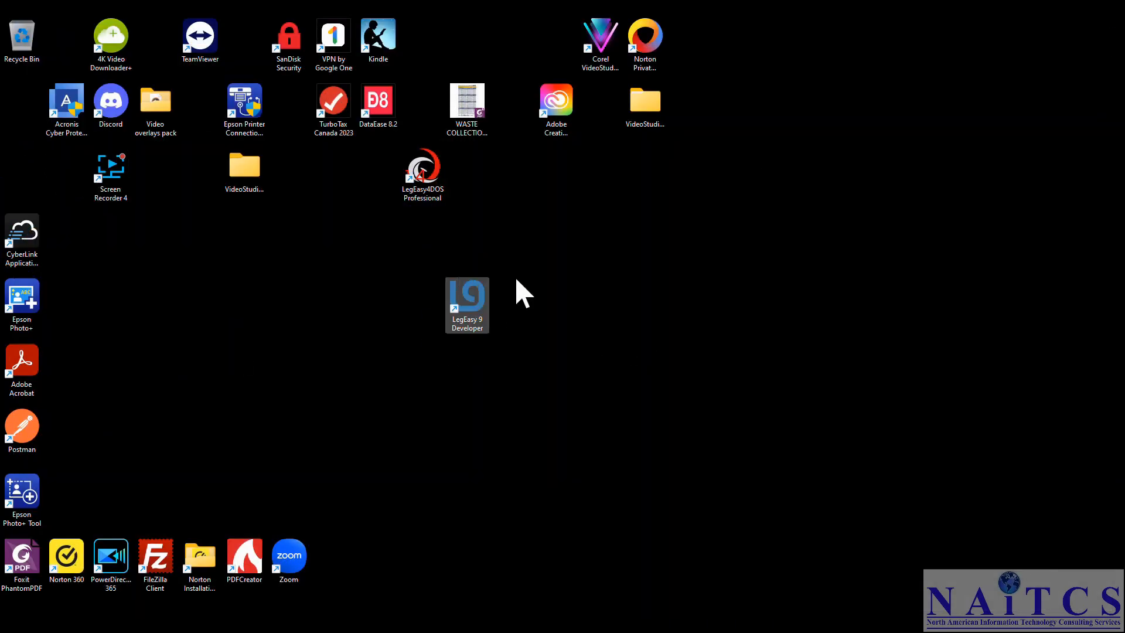
click(566, 293)
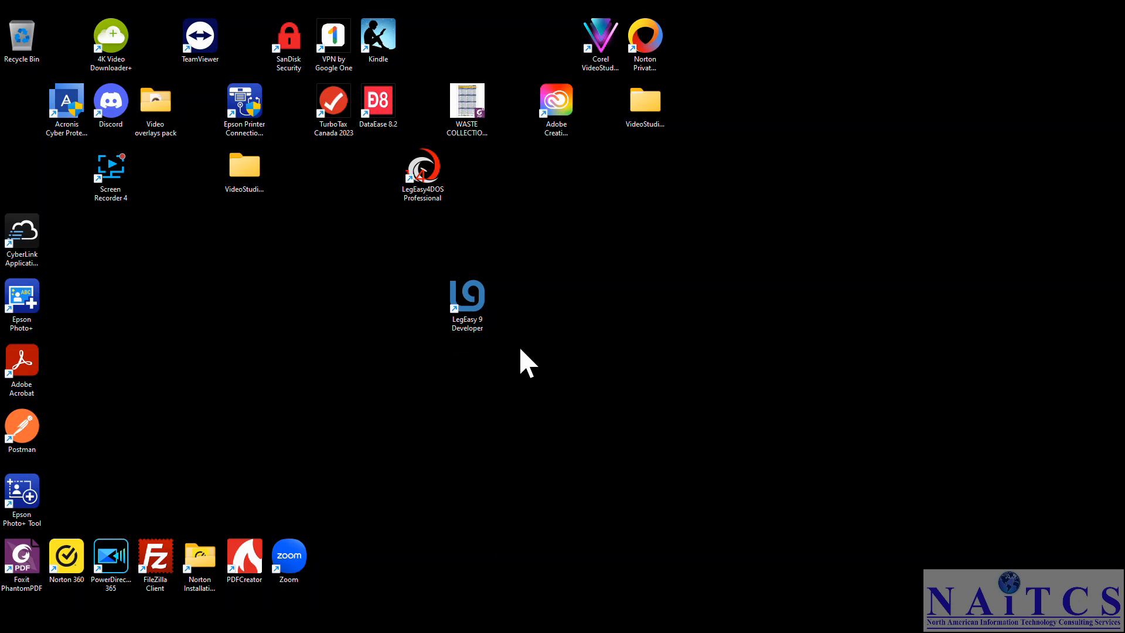
double_click(476, 298)
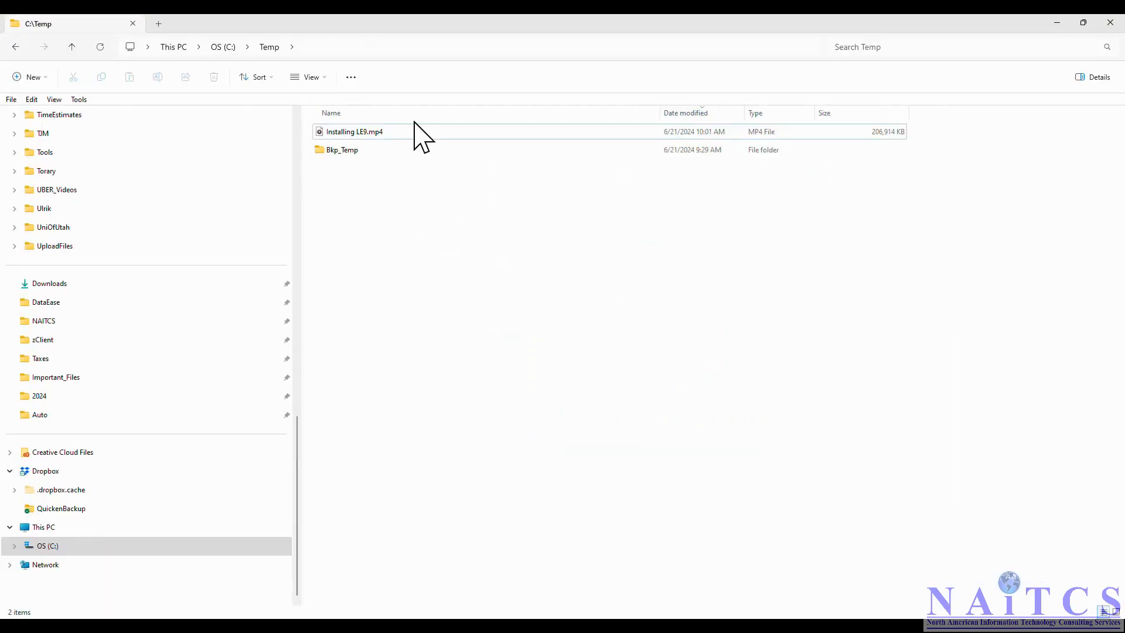
- Create a new folder named DemoApp in C:\Temp
right_click(338, 189)
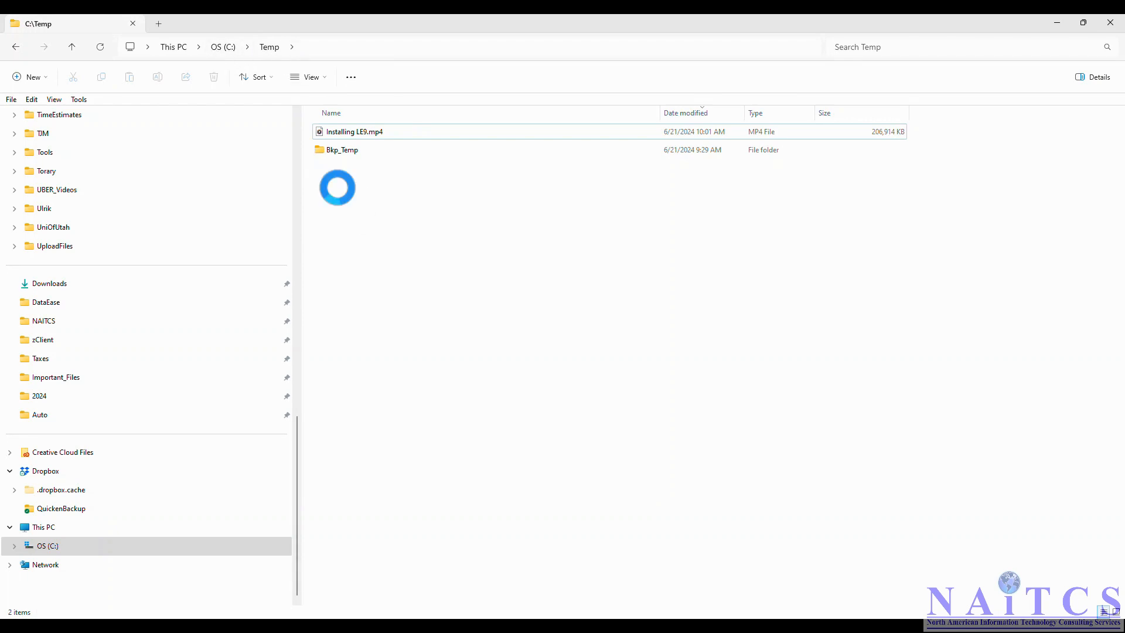
mouse_move(360, 356)
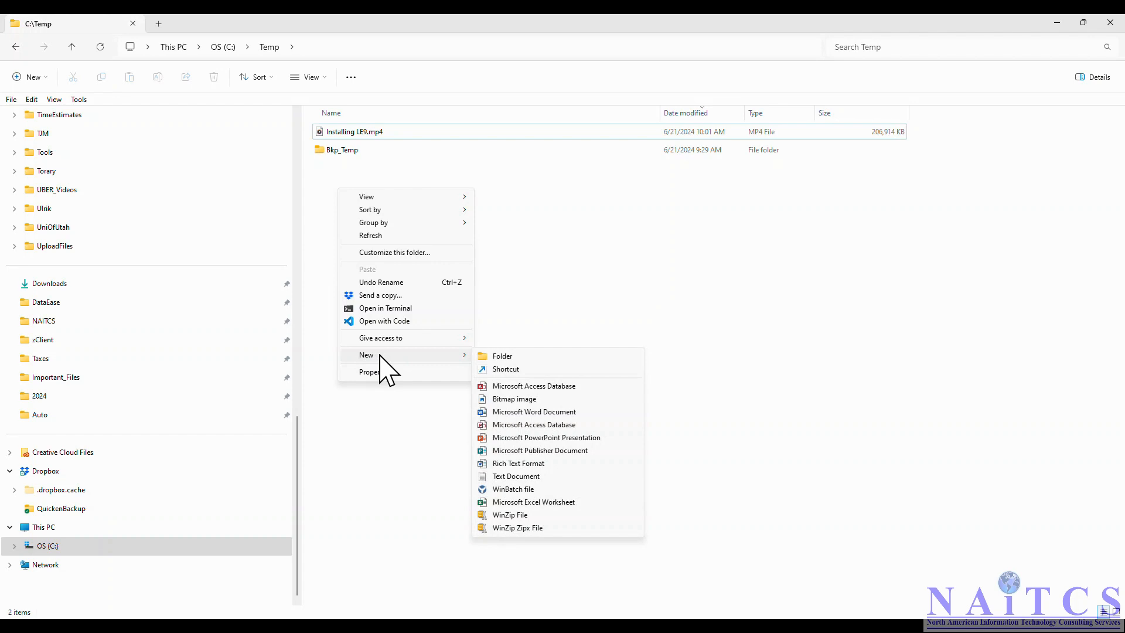
click(502, 357)
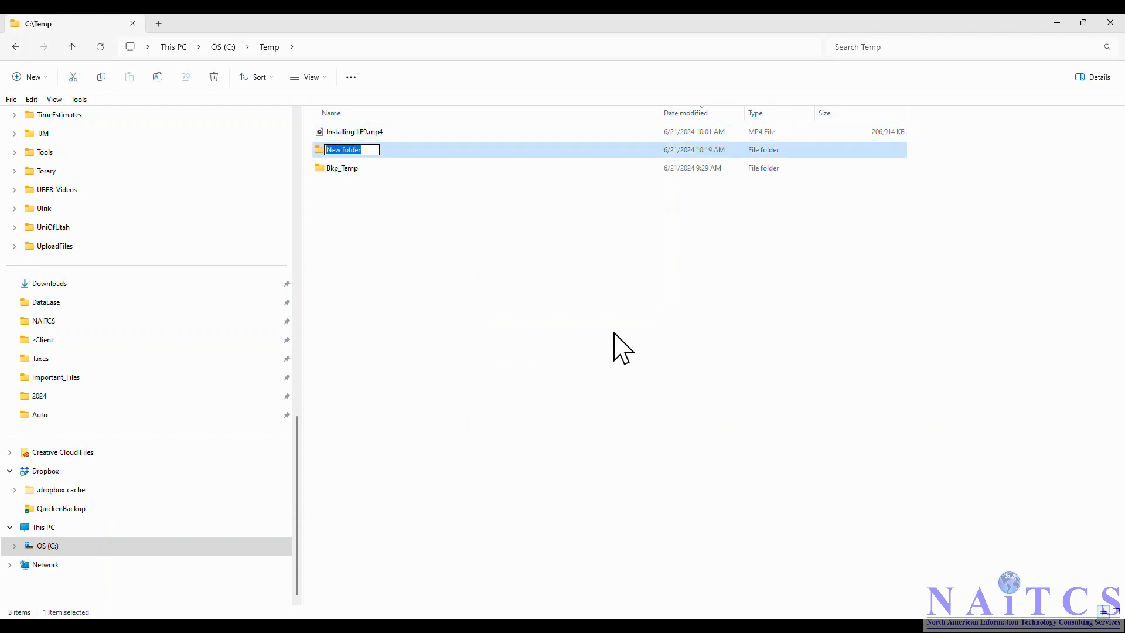
text(D)
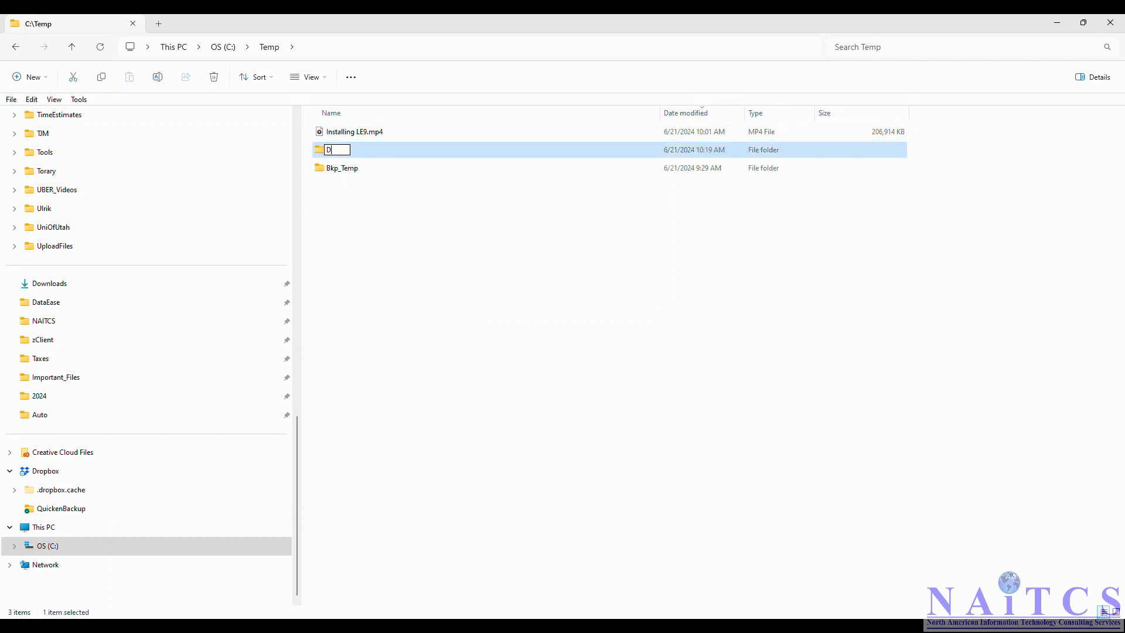
text(EmoEm)
key(Return)
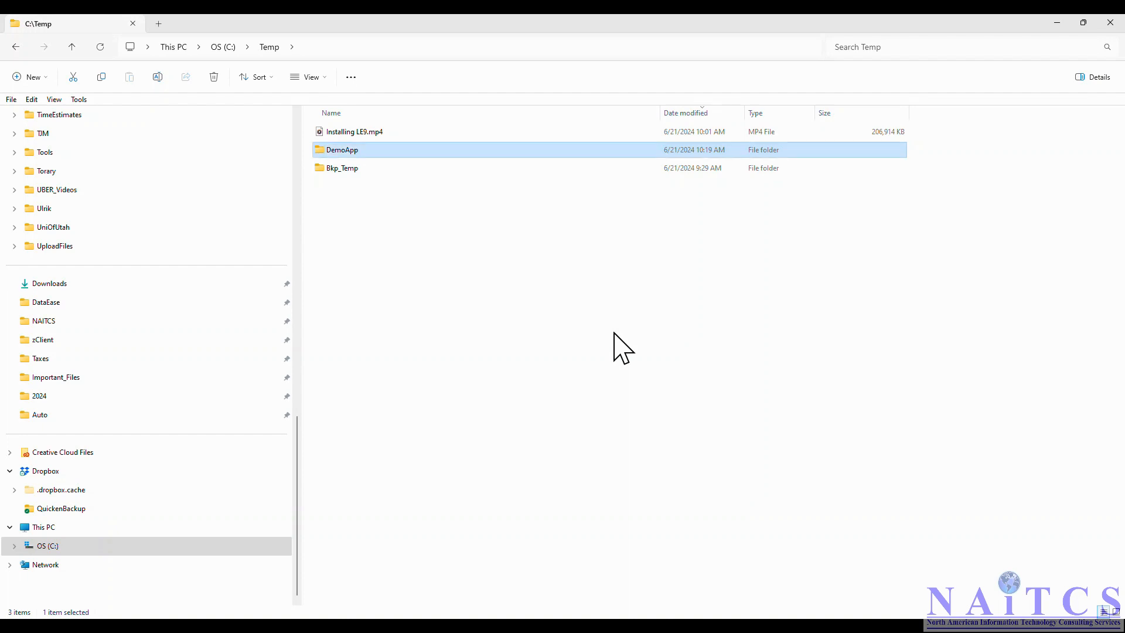
- Check the contents of the DemoApp folder and return to C:\Temp
double_click(346, 151)
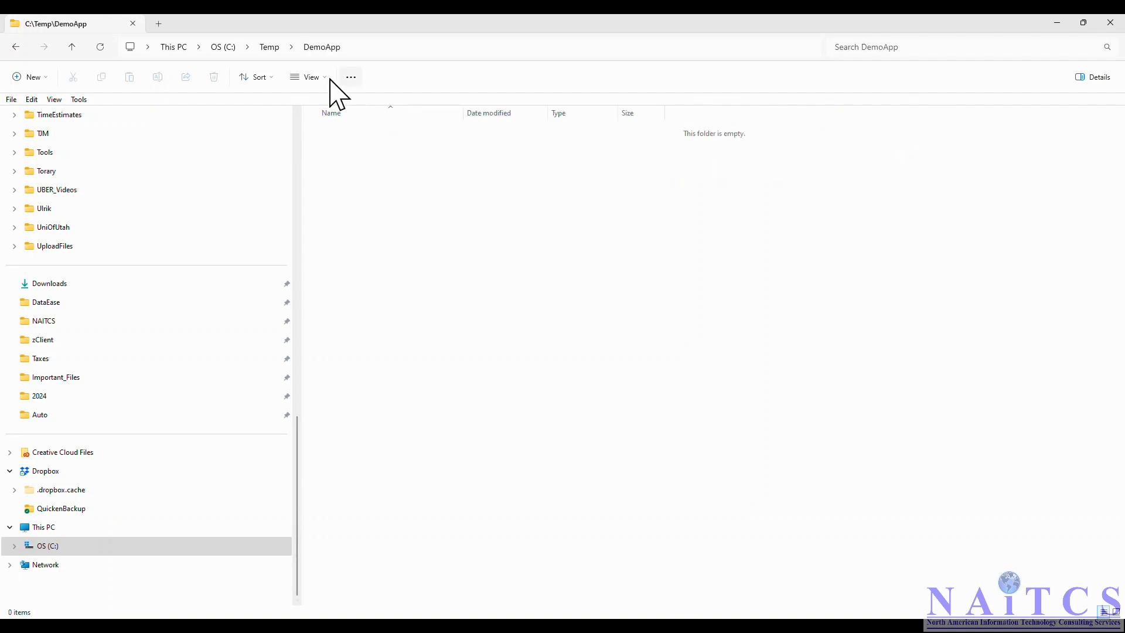
click(270, 47)
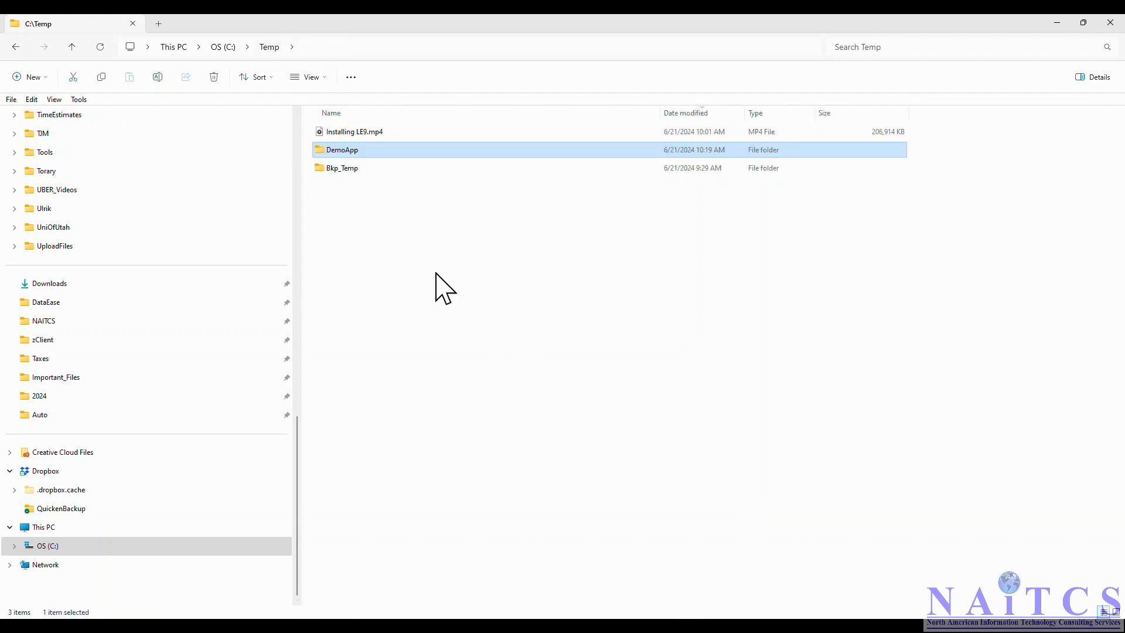
double_click(343, 153)
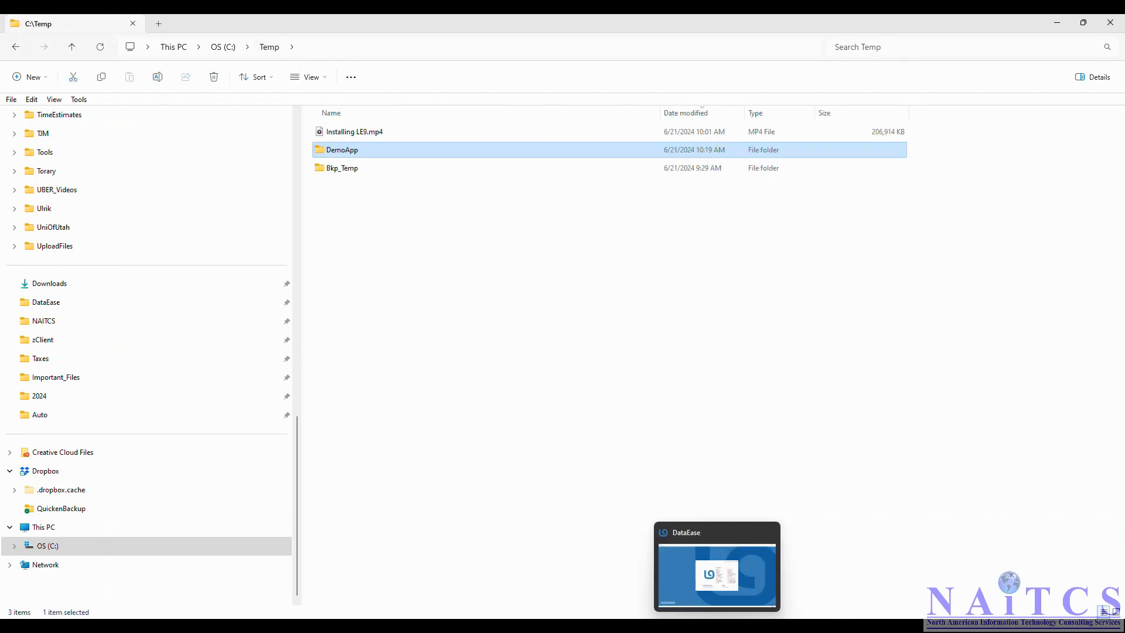
- Switch to DataEase and start a new application with C:\Temp\DemoApp as its folder
click(718, 628)
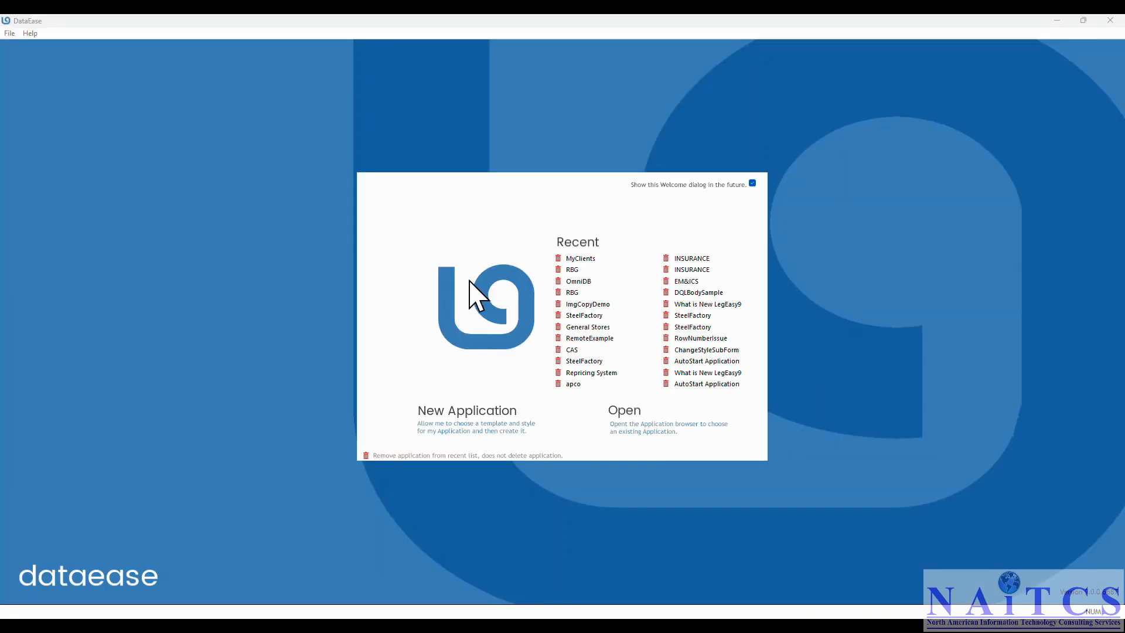
click(439, 422)
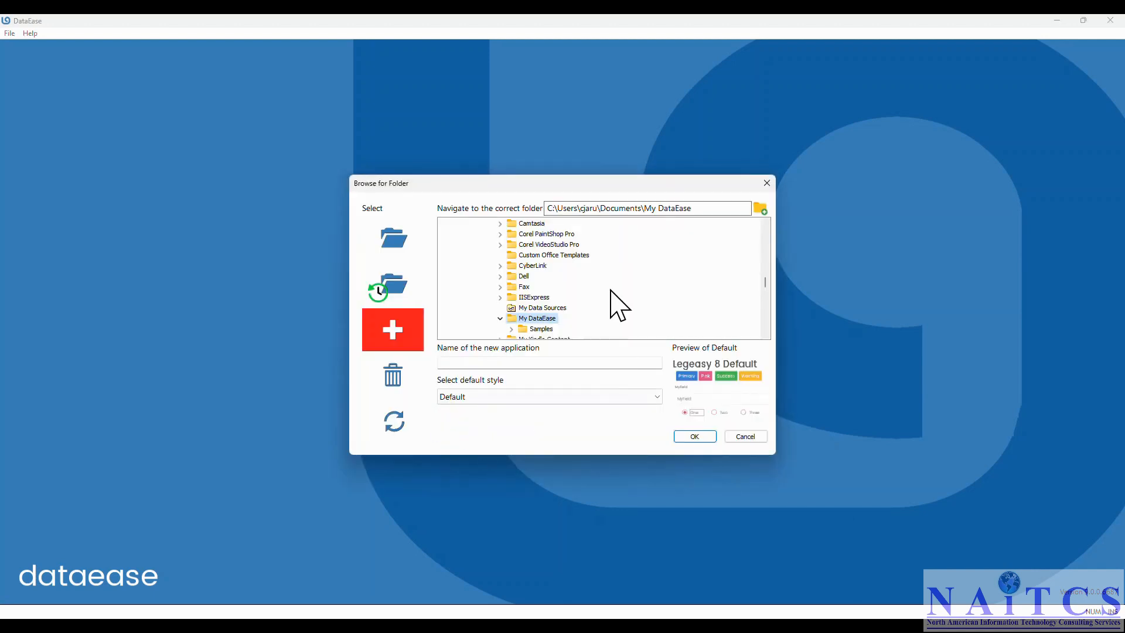
scroll(608, 302, up, 5)
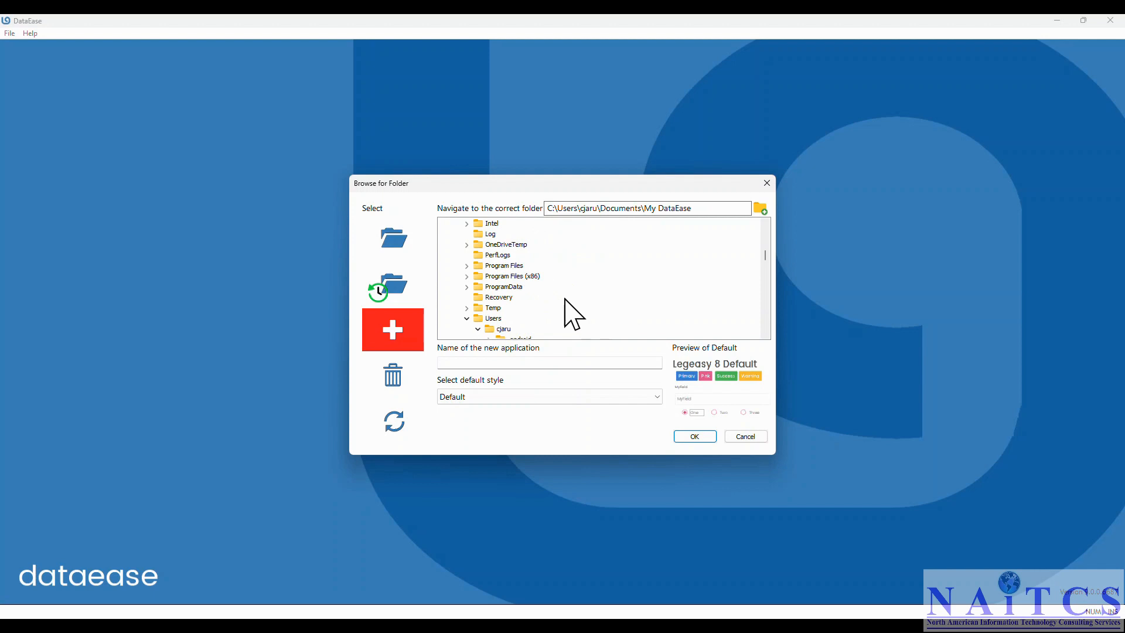
click(487, 308)
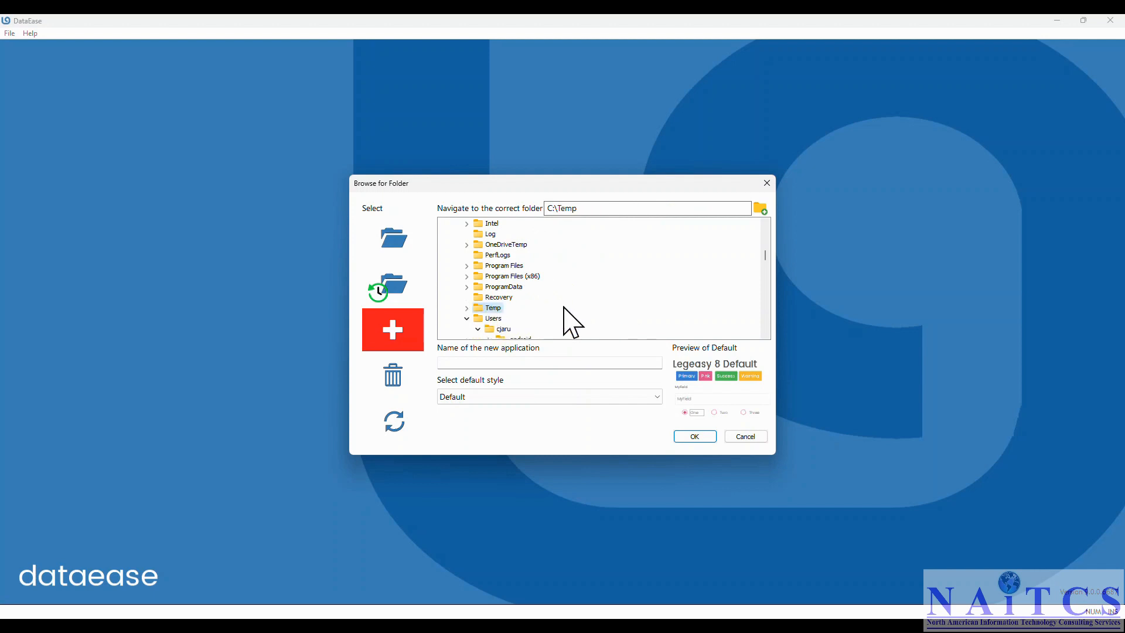
click(467, 308)
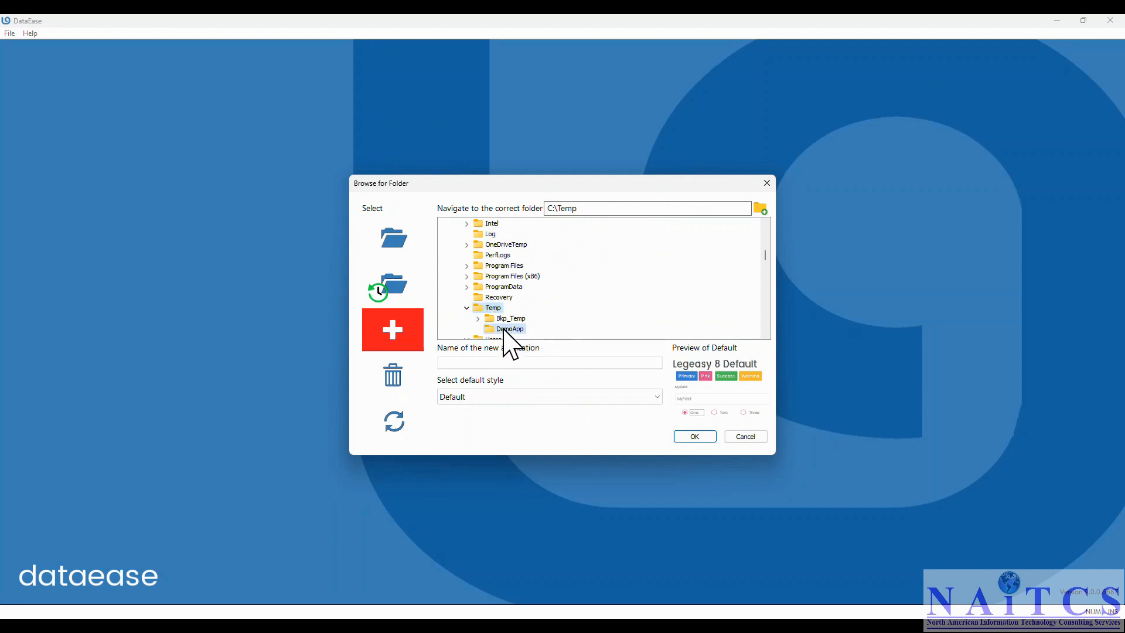
click(509, 329)
- Name the new application LE9_Tutorials, keep the Default style, and create it
click(496, 363)
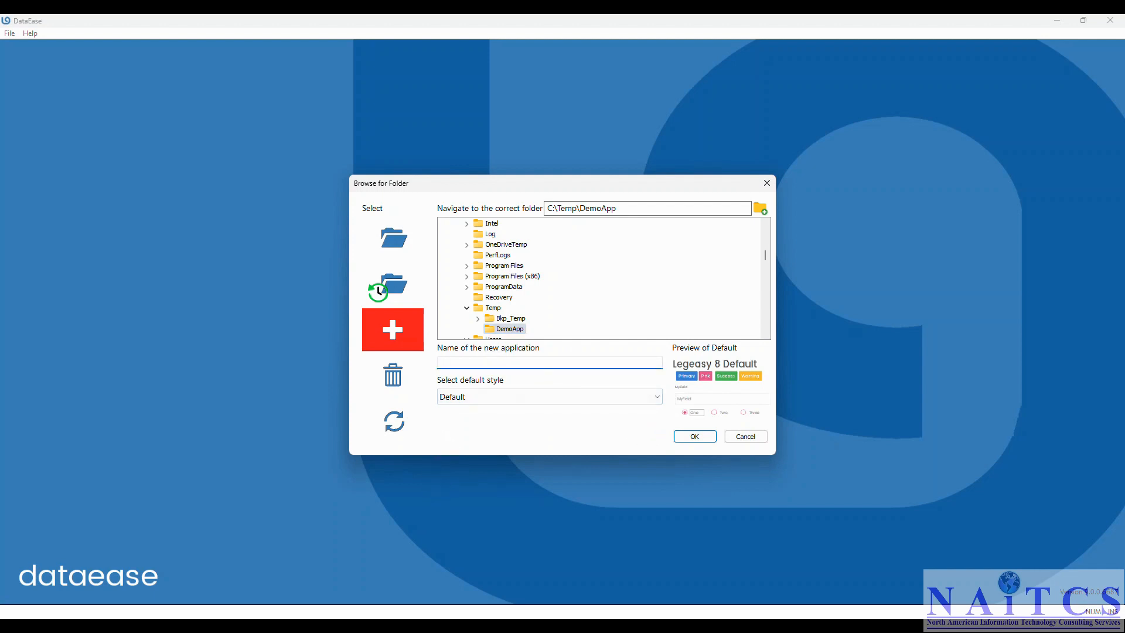
text(LE9_Tutorials)
click(495, 399)
click(468, 401)
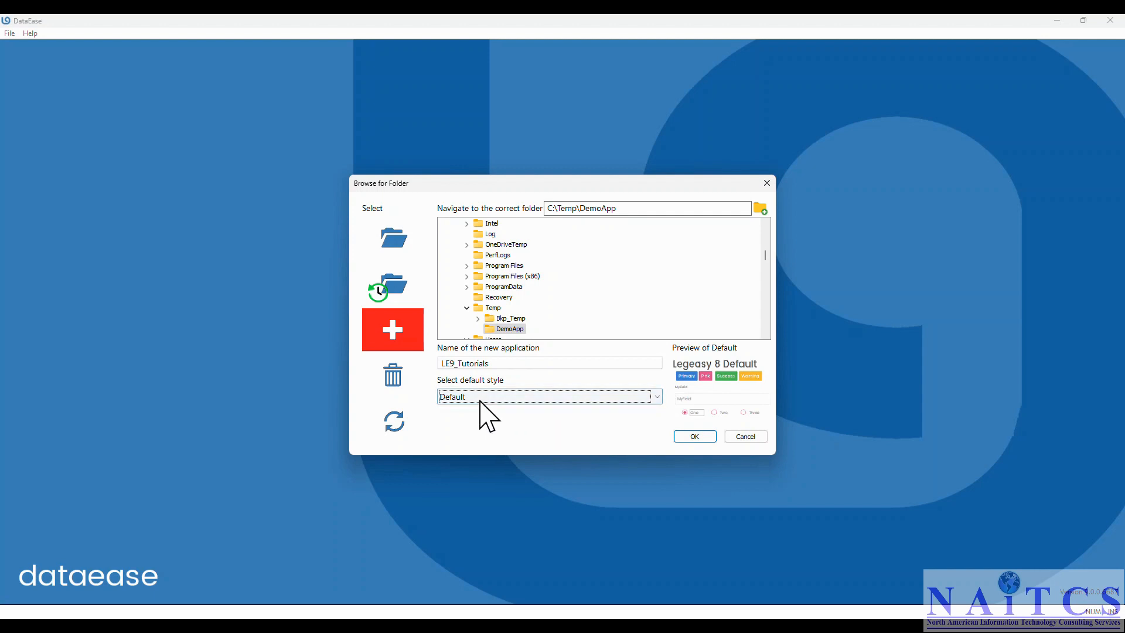
click(690, 437)
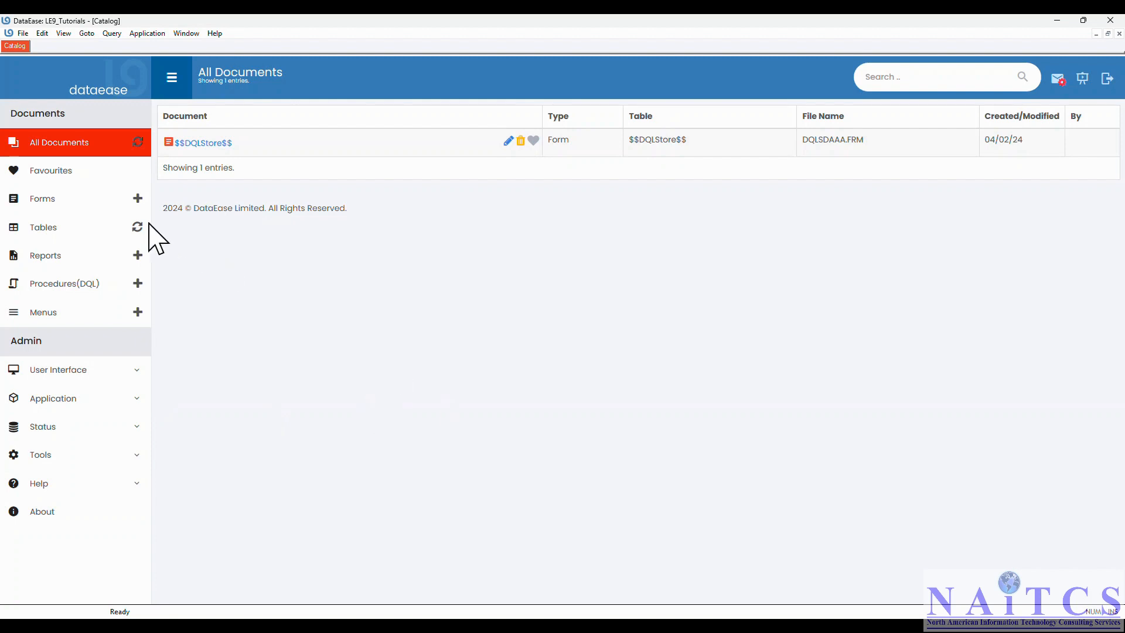
- Review the Forms, Reports and Procedures (DQL) lists in the application catalog and return to Forms
click(54, 199)
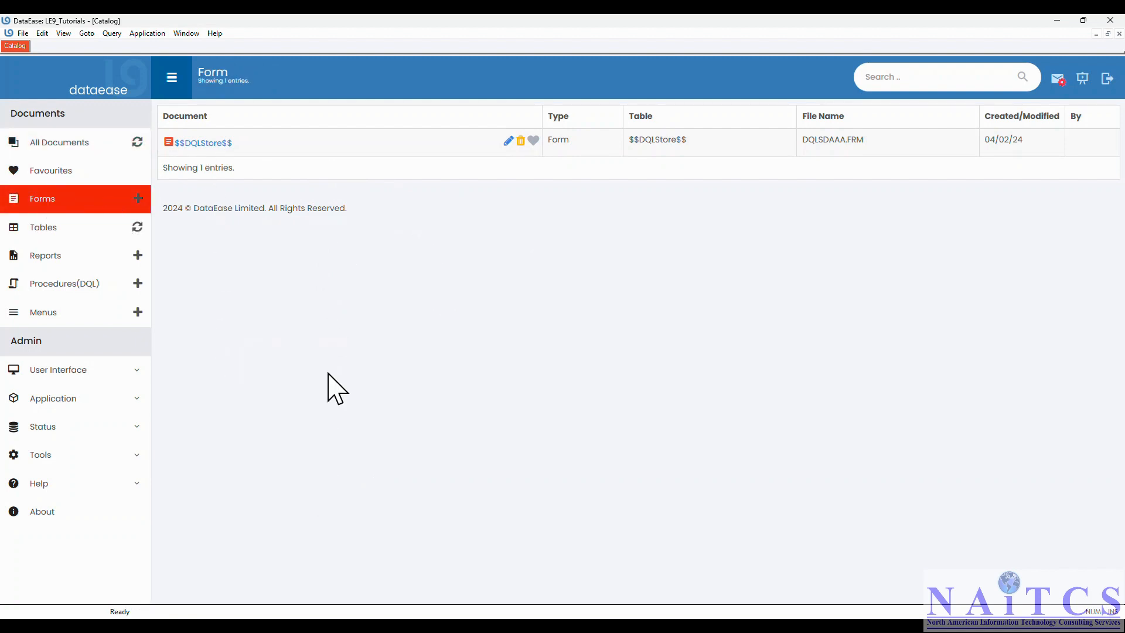
click(46, 256)
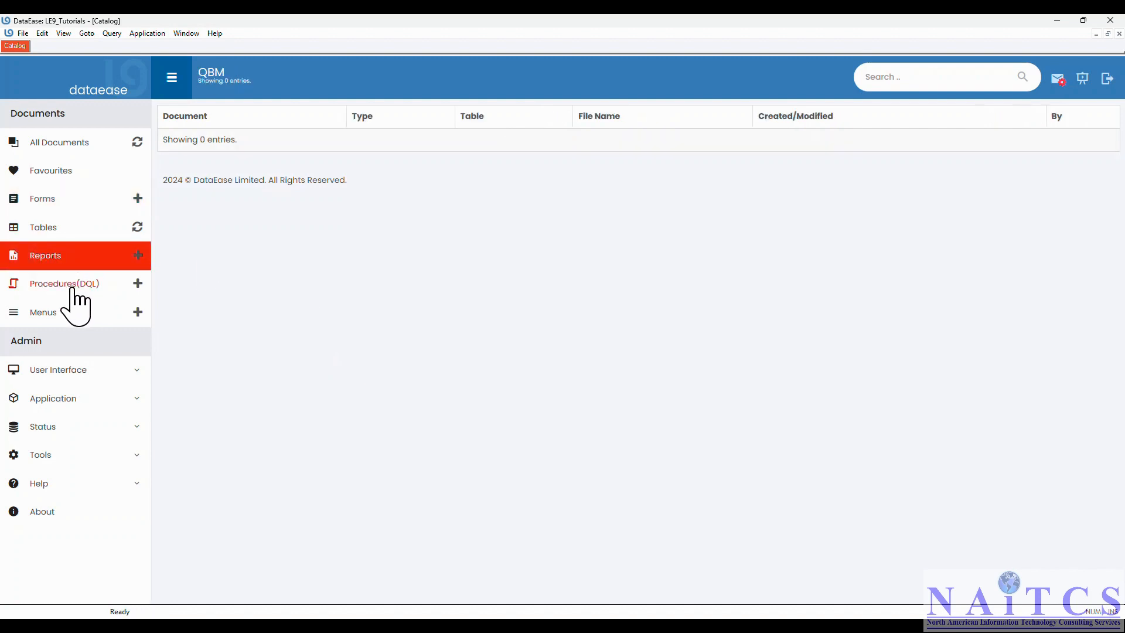
click(71, 287)
click(50, 202)
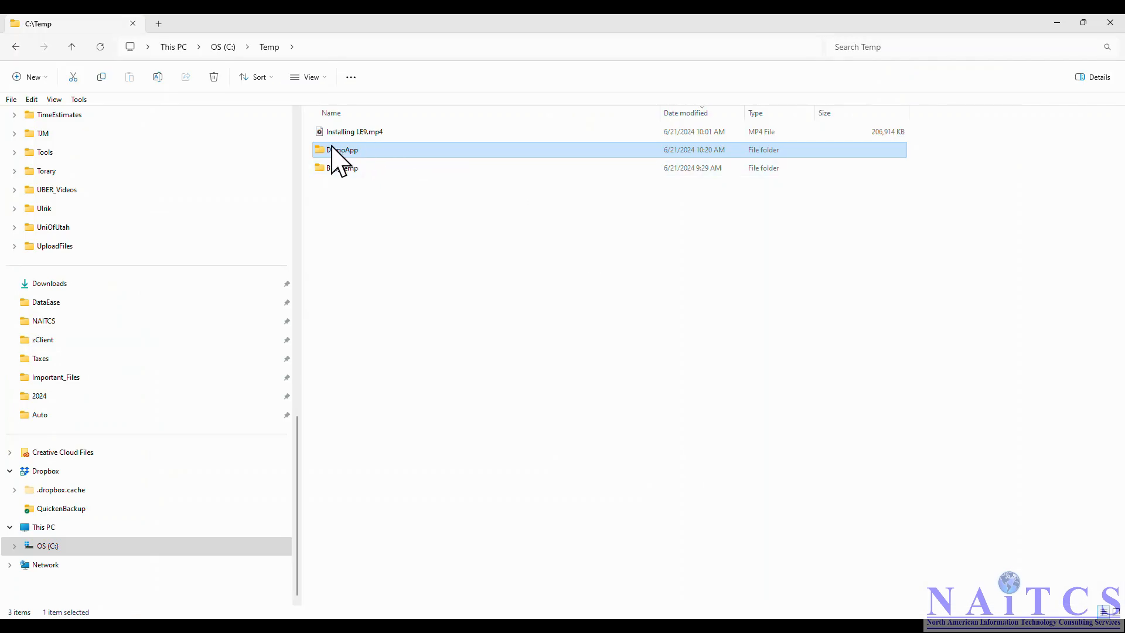
- Switch to File Explorer, examine the application files in the DemoApp folder, and minimize the window
double_click(339, 151)
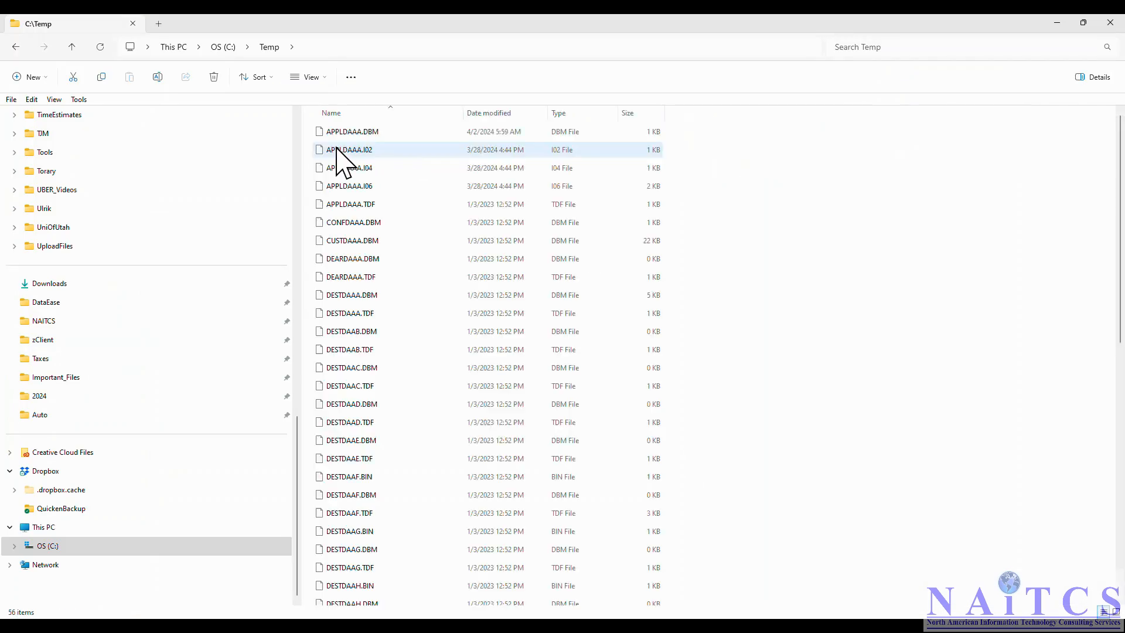
click(350, 170)
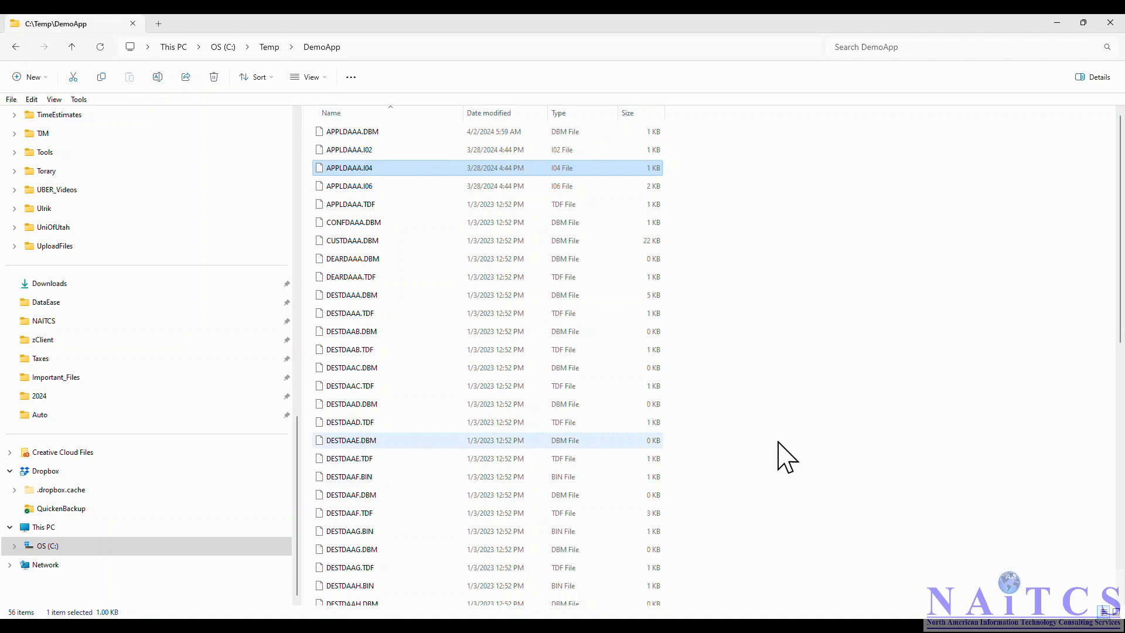
scroll(770, 428, down, 10)
scroll(767, 428, up, 10)
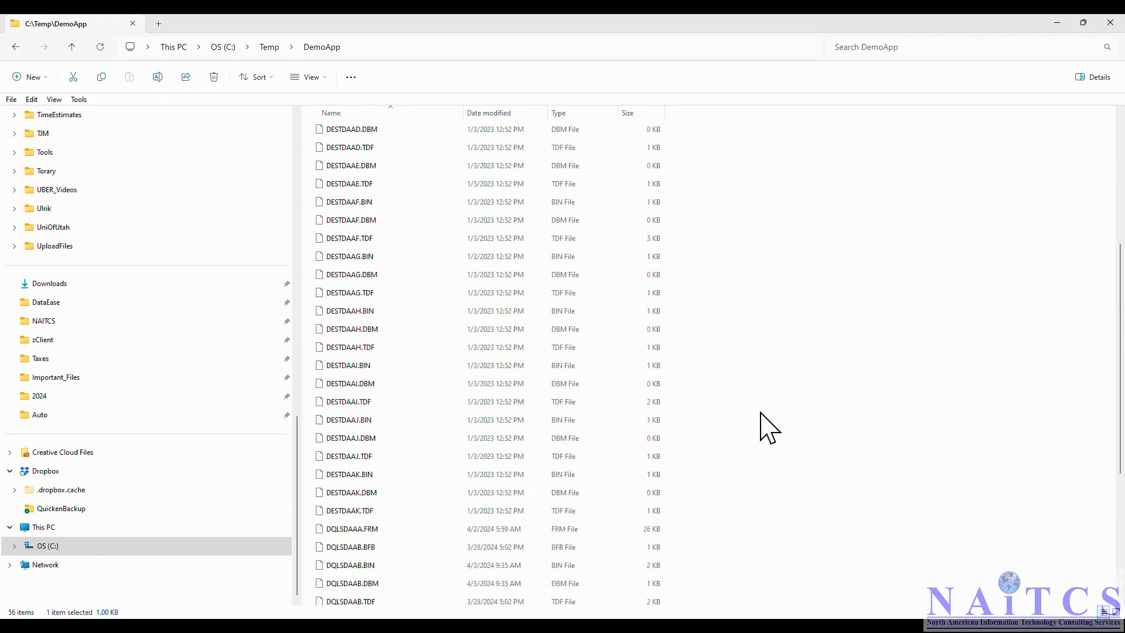
click(1058, 23)
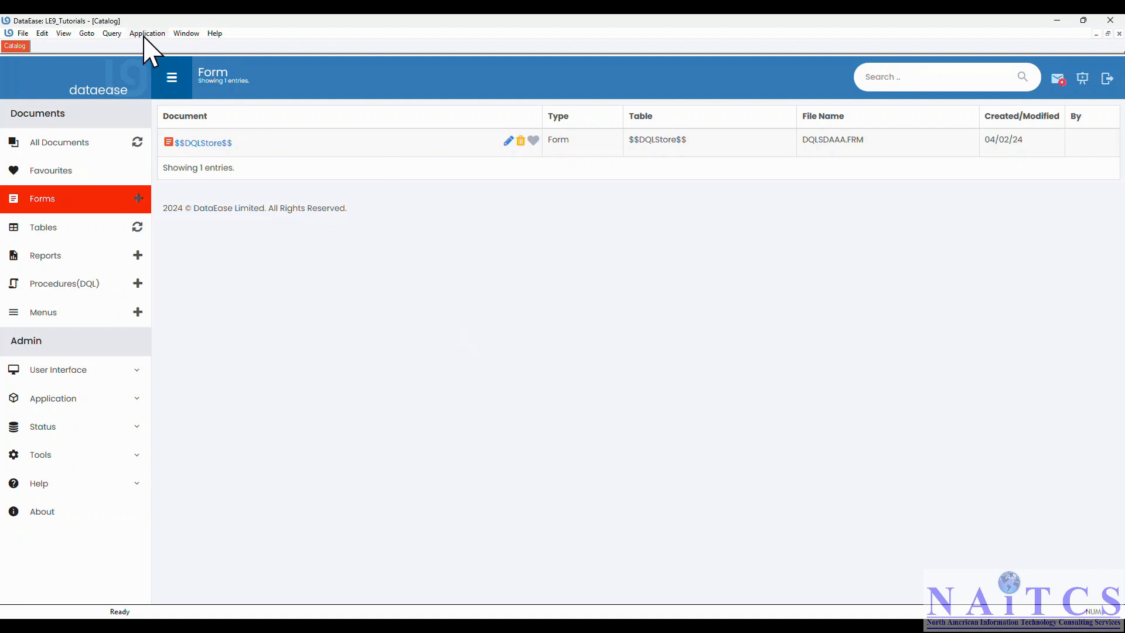
- Create a new form document based on a new table named MyCustomers
click(23, 34)
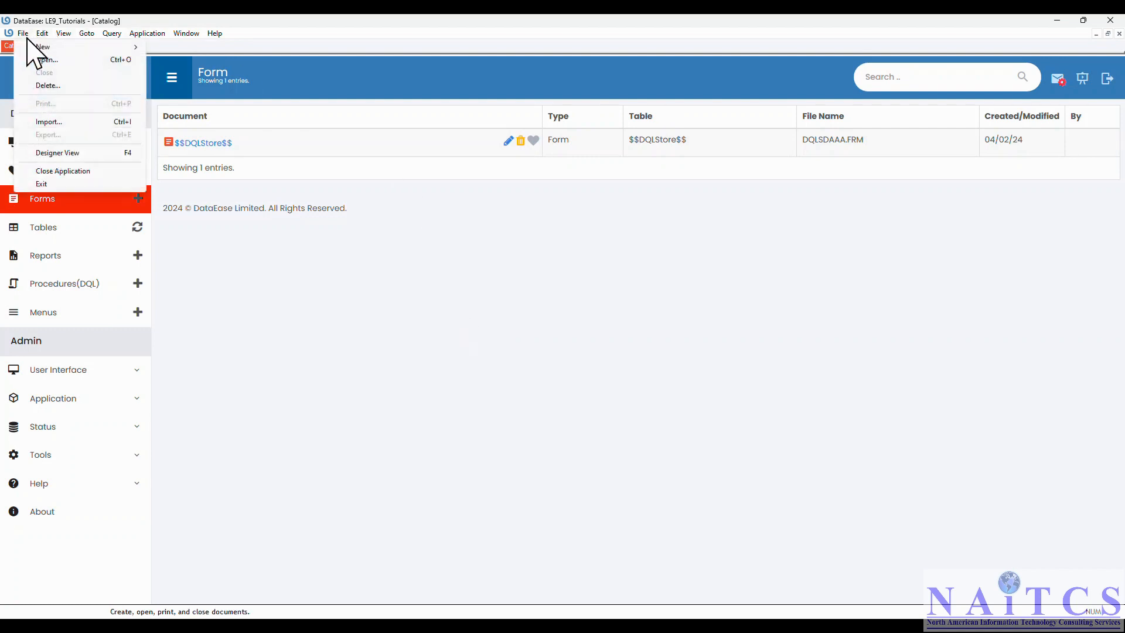
mouse_move(42, 48)
click(196, 49)
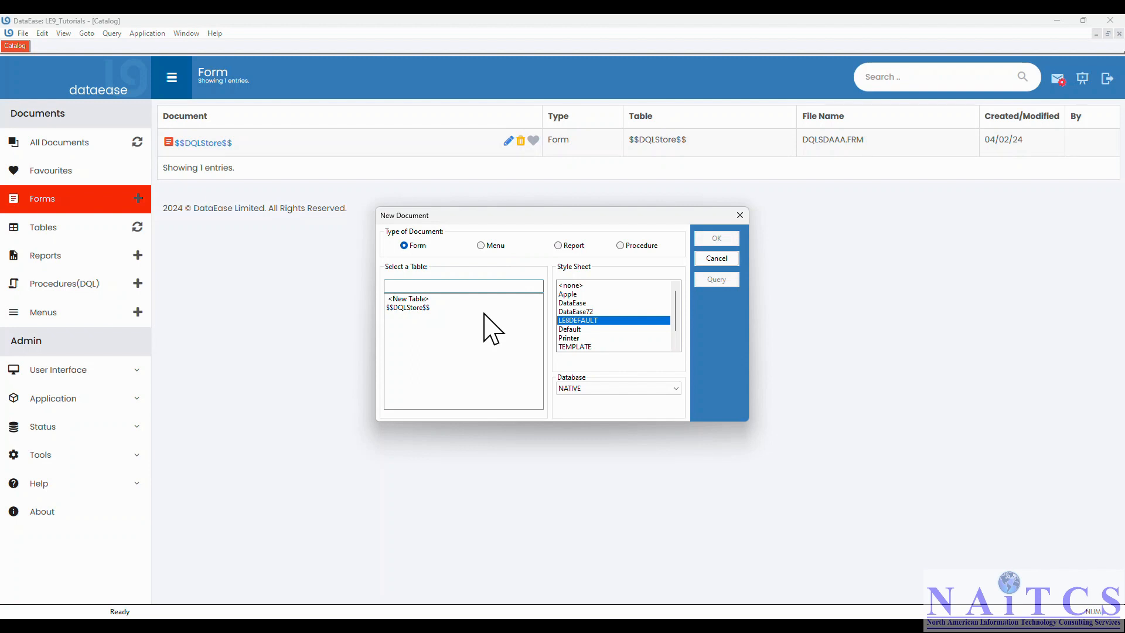
click(417, 299)
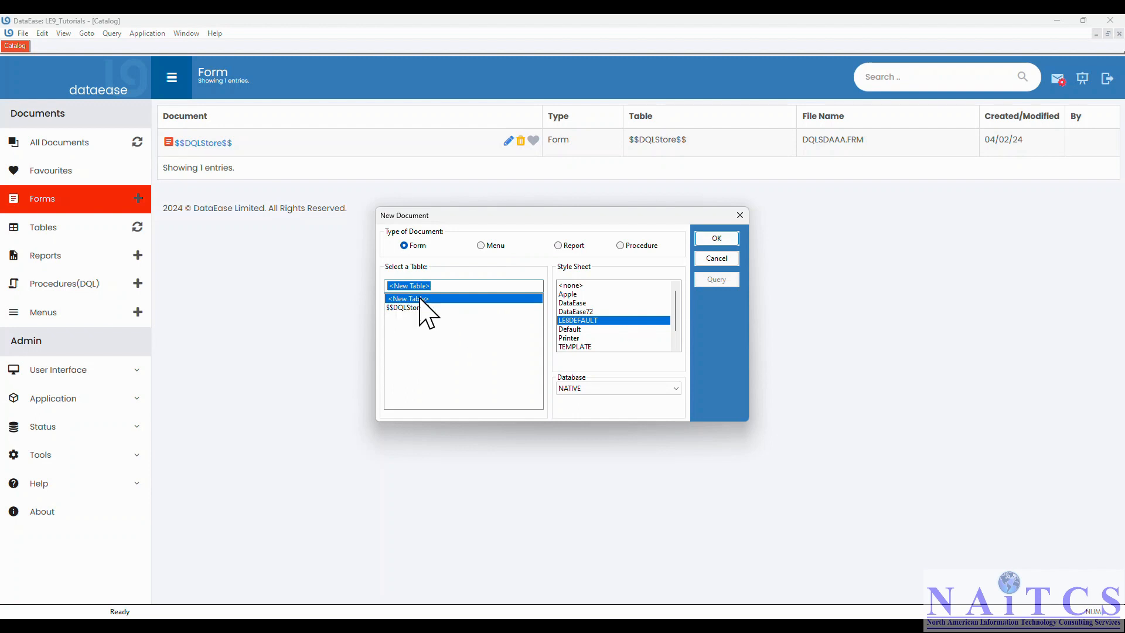
click(718, 238)
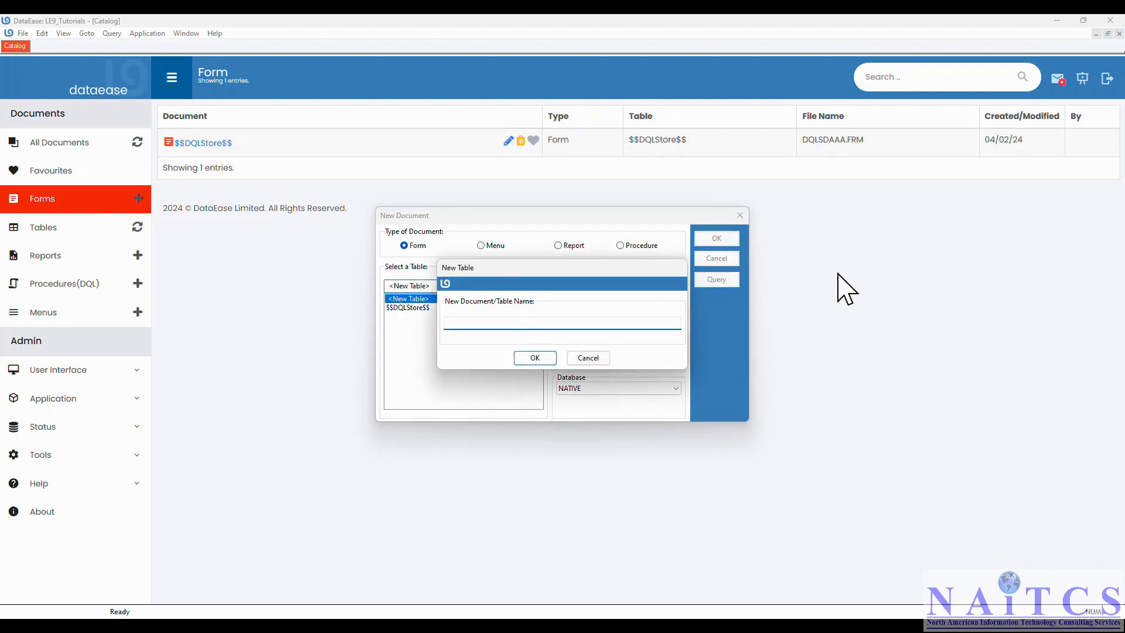
text(MyCustomers)
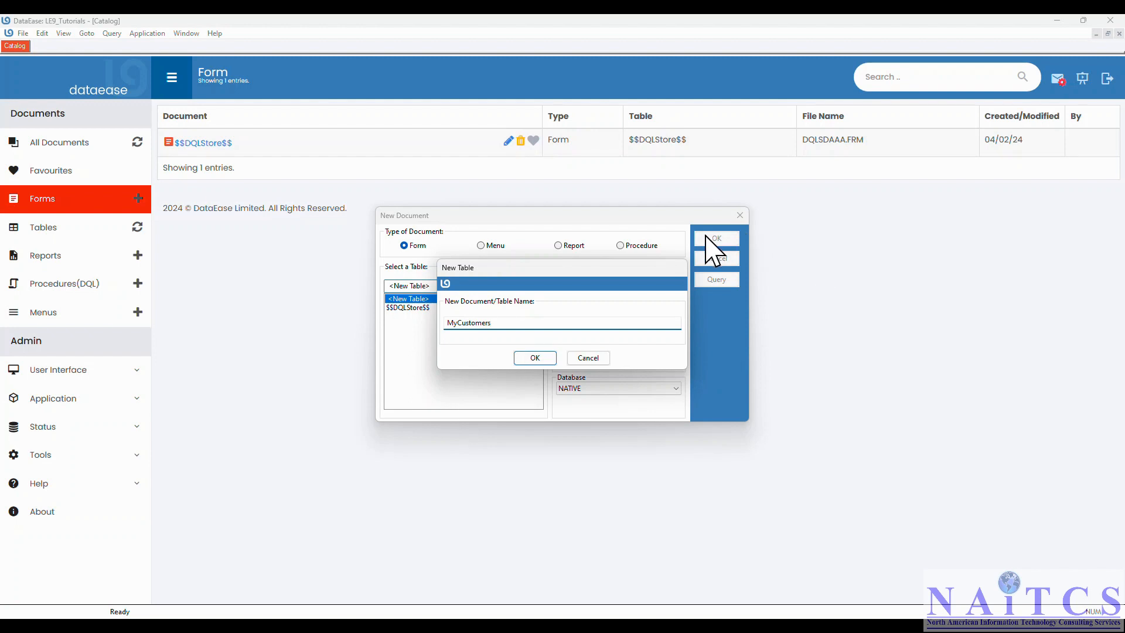
click(543, 357)
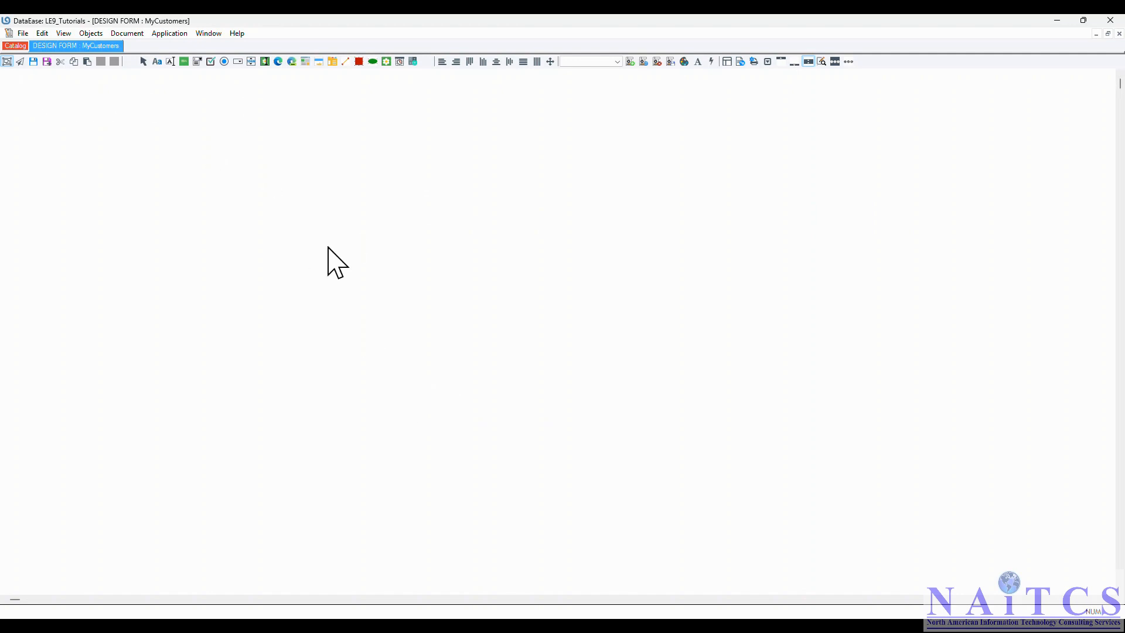
- Insert the NAITCS_2000px.jpg picture from C:\DataEase\Videos into the upper part of the blank form
click(91, 33)
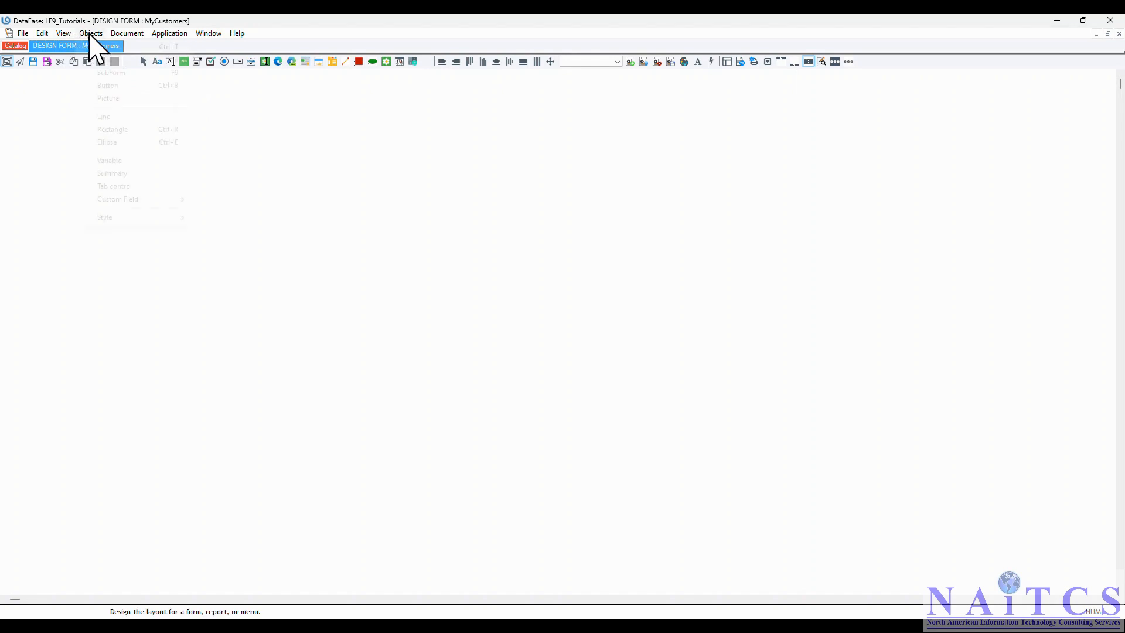
click(101, 97)
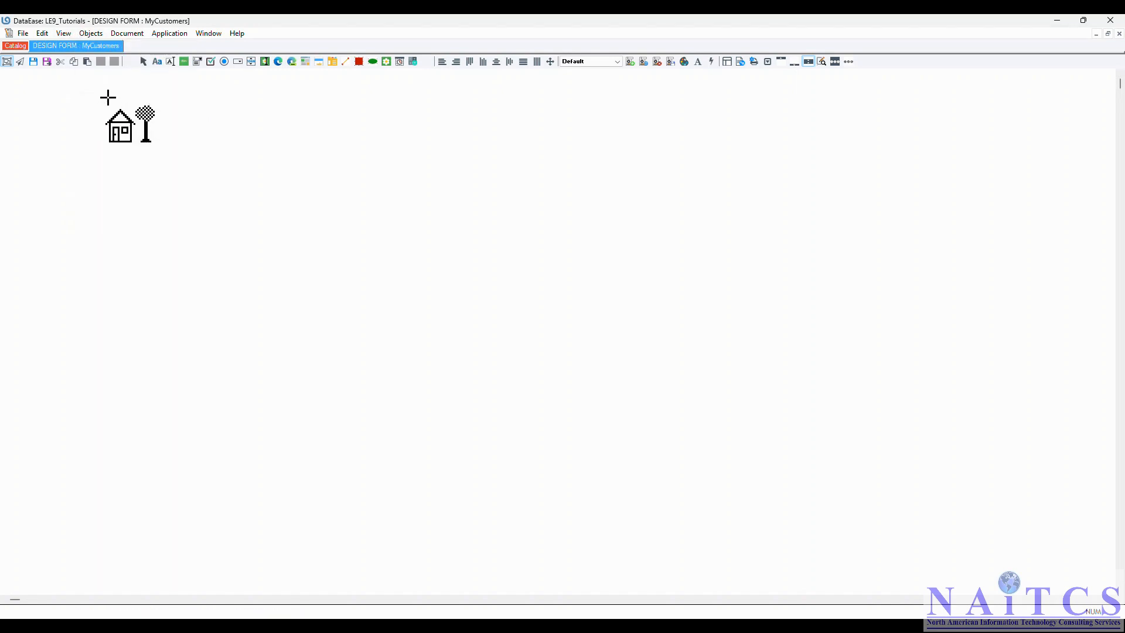
click(108, 96)
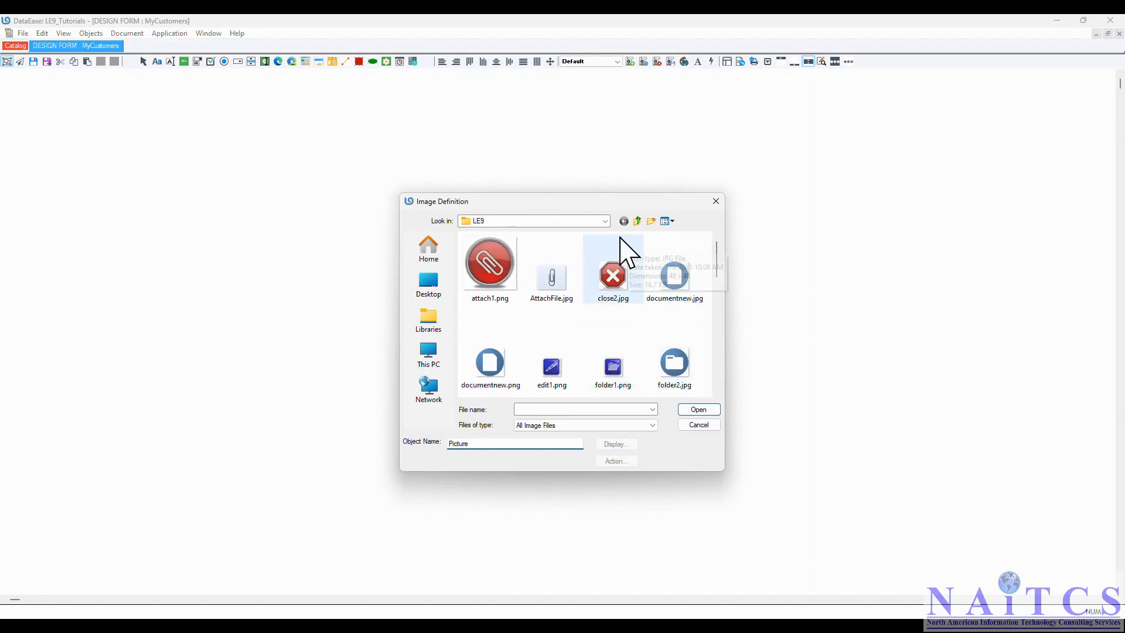
click(605, 221)
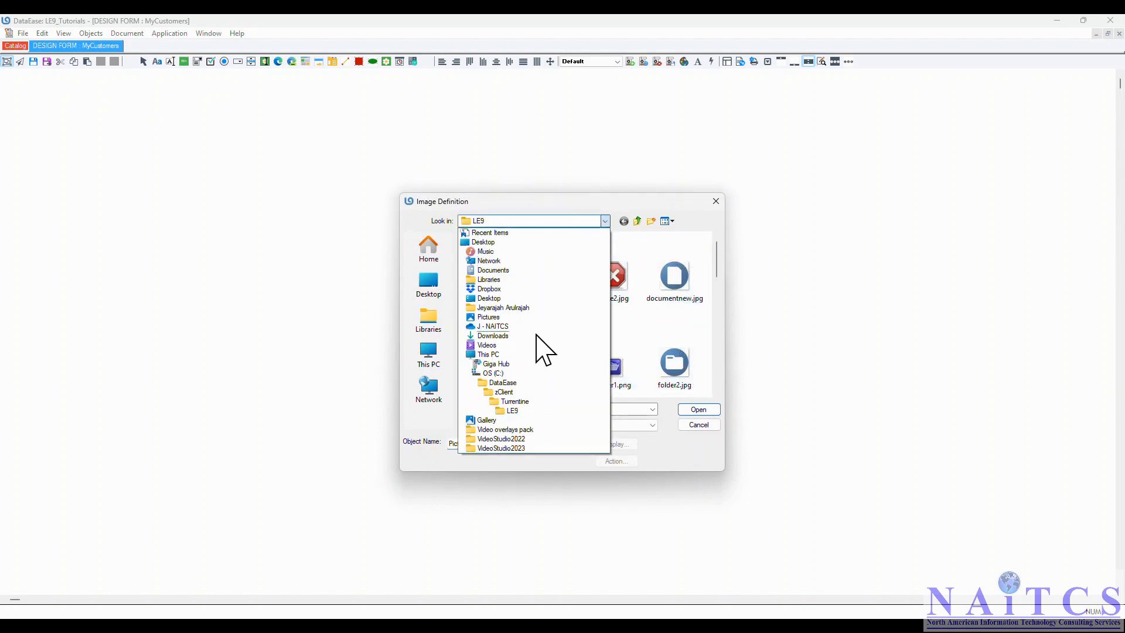
click(533, 382)
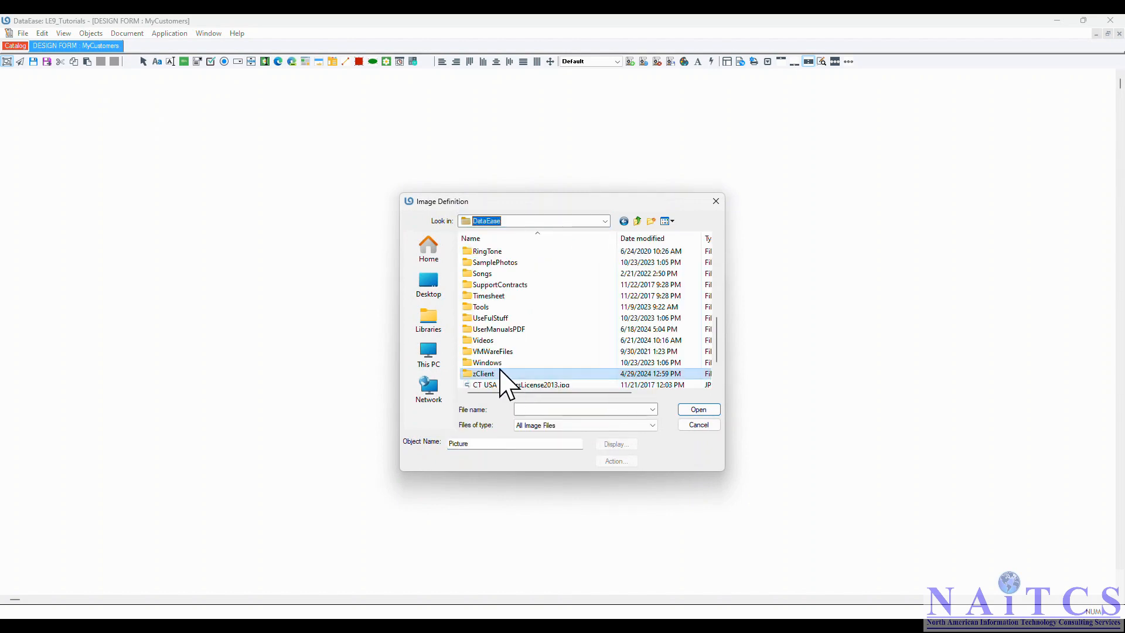
click(490, 341)
double_click(484, 342)
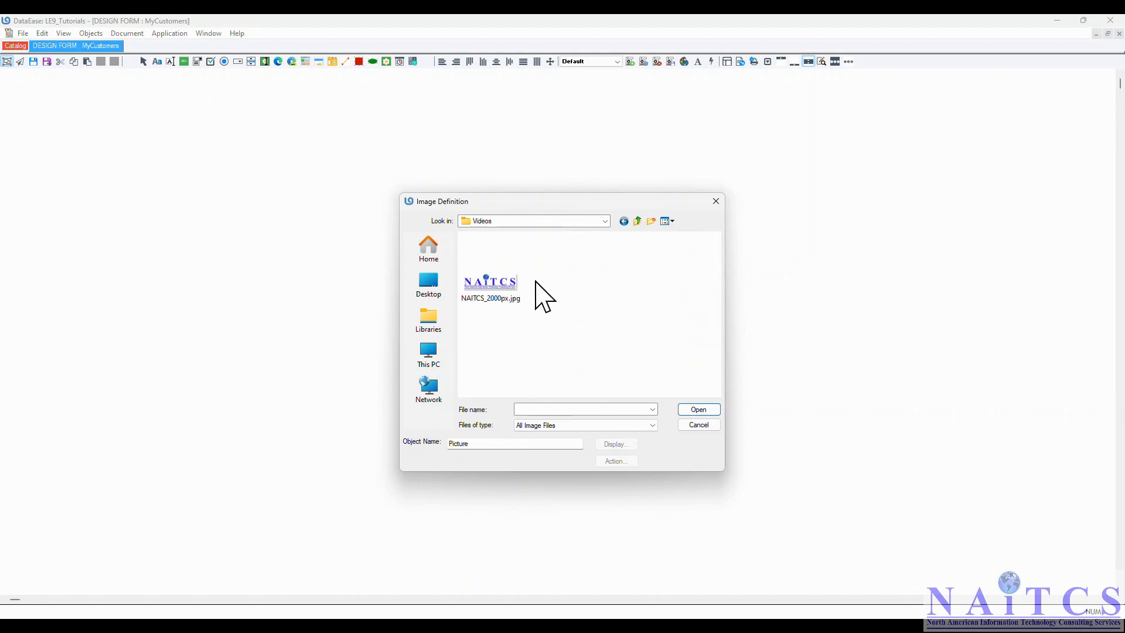
double_click(487, 284)
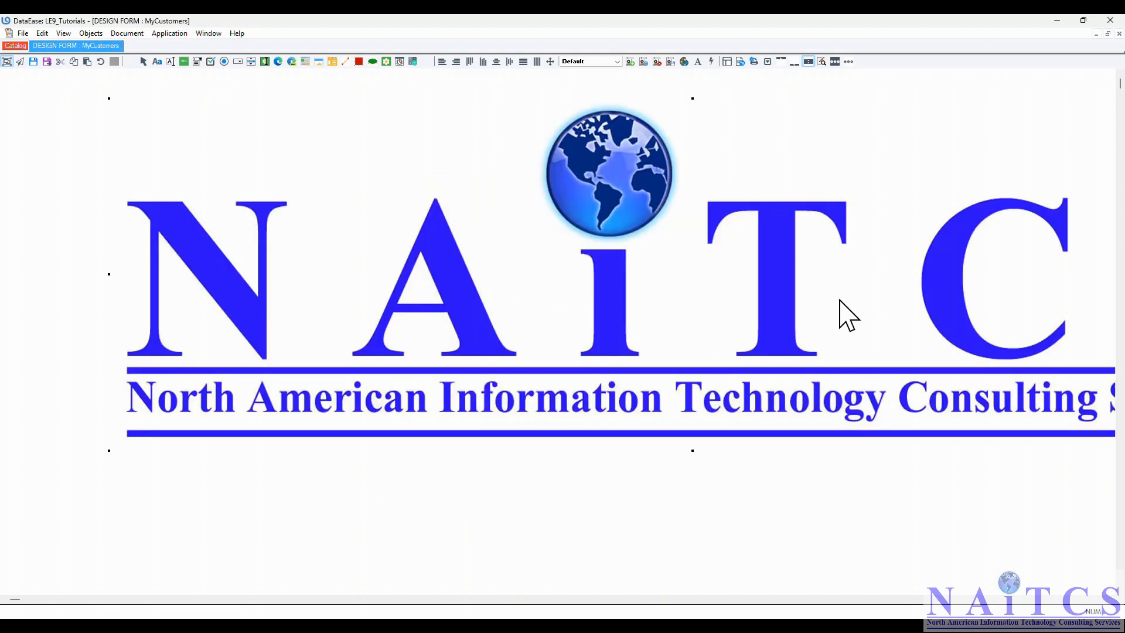
- Enable Stretch to Fit in the display attributes of the inserted NAITCS logo picture
right_click(377, 262)
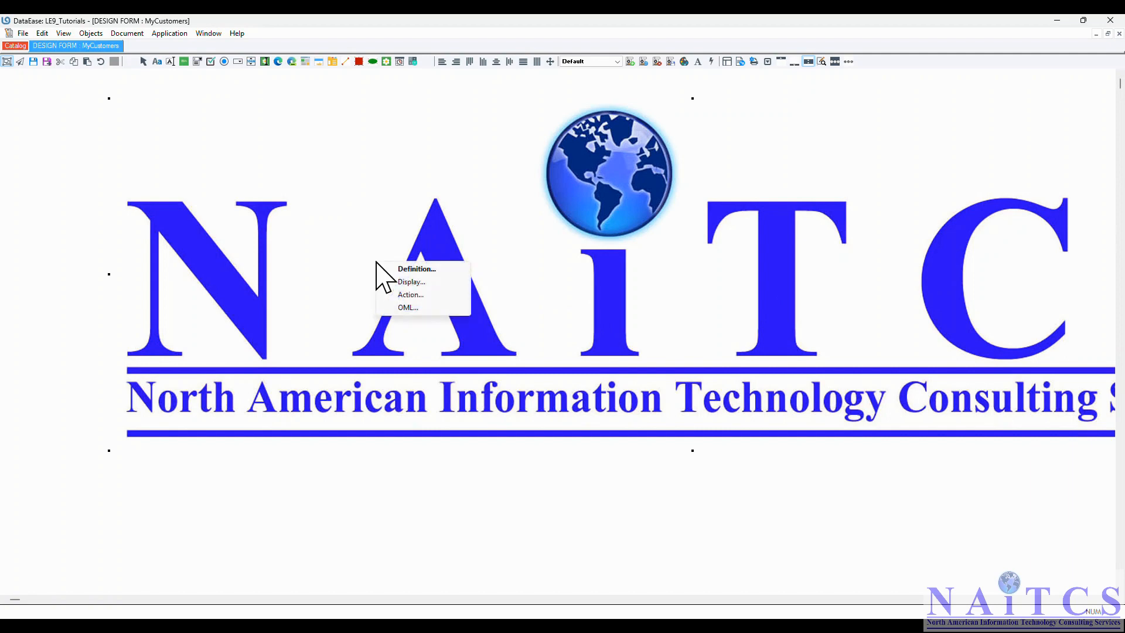
click(414, 284)
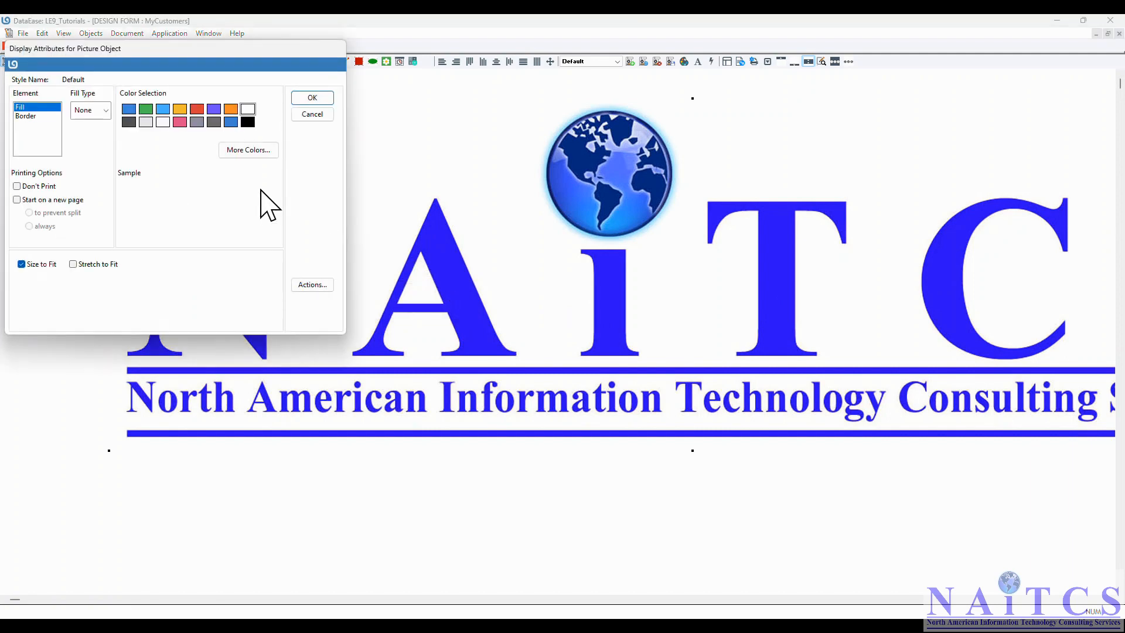
click(73, 264)
click(322, 100)
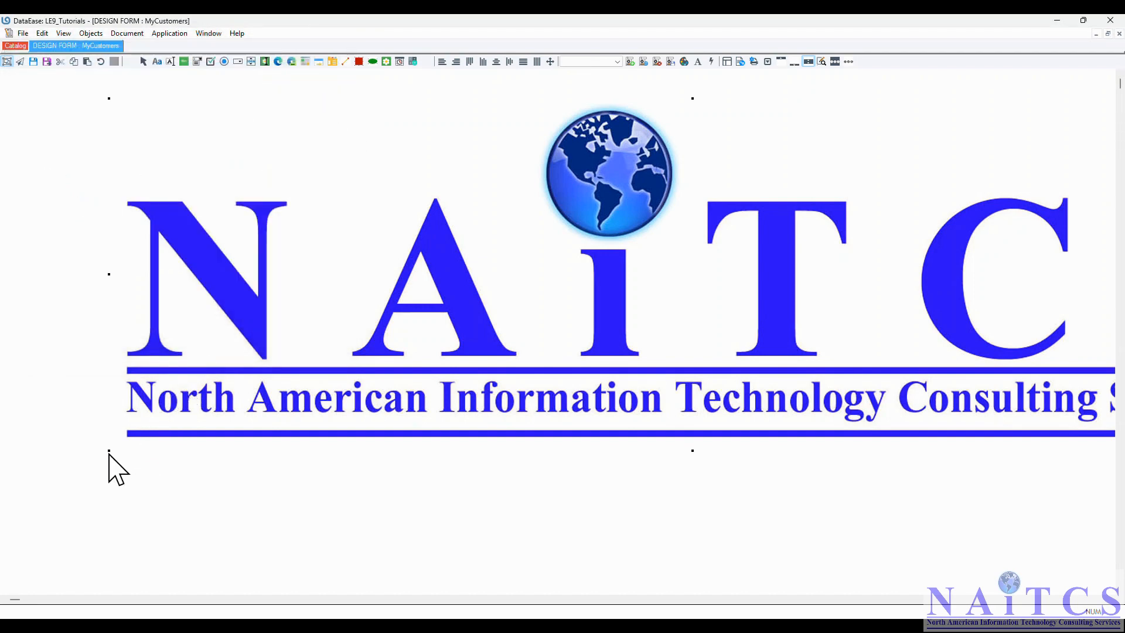
- Shrink the stretched logo picture to about 10.50 x 3.95 and delete it from the form
drag(109, 451, 666, 303)
drag(947, 217, 494, 249)
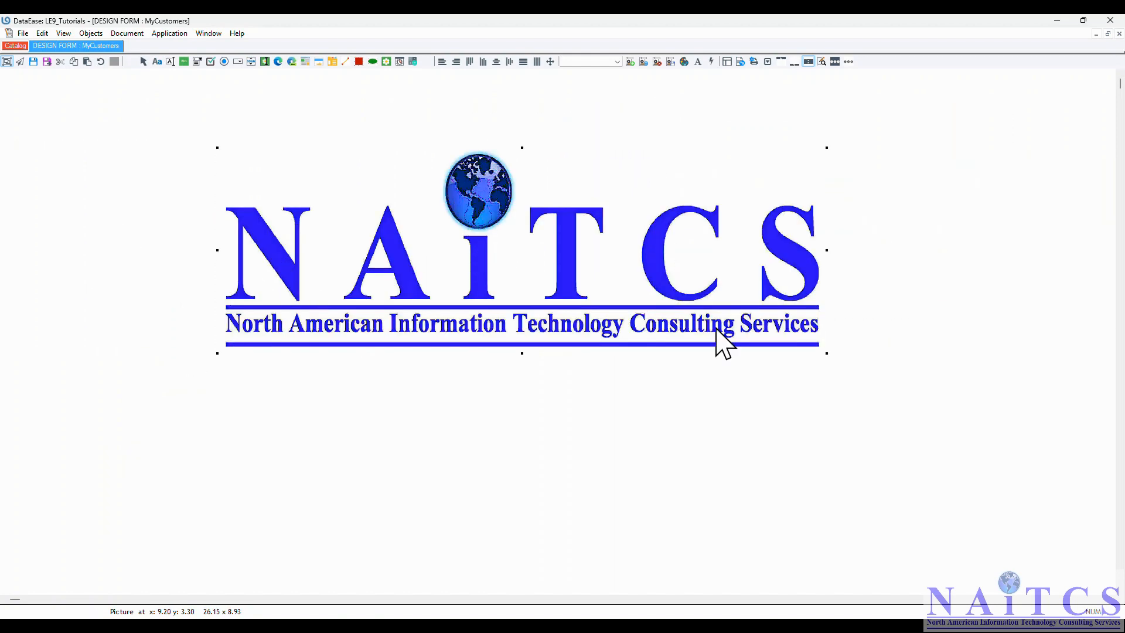
drag(827, 354, 461, 238)
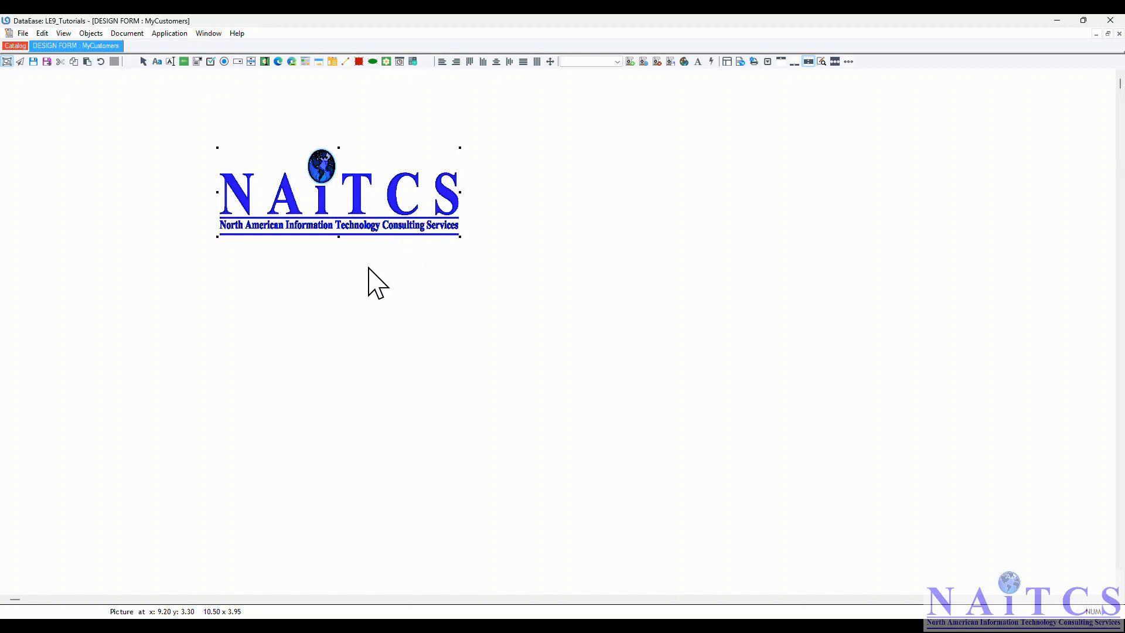
key(Delete)
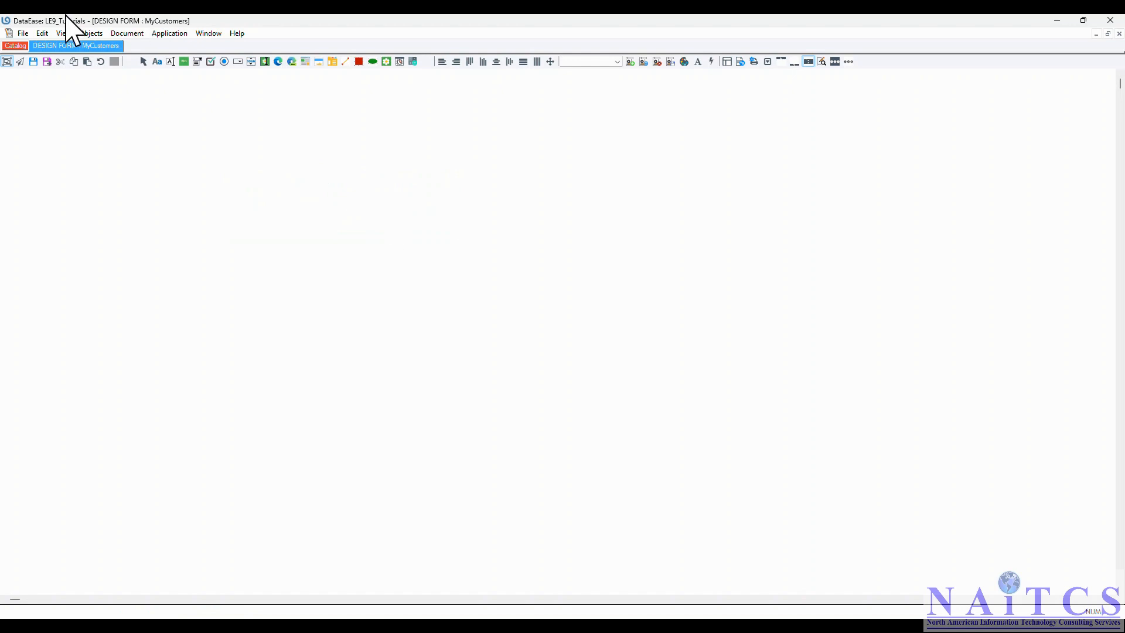
- Insert the NAITCS_DFW.jpg picture from C:\DataEase\NAITCS\Logo and move it into the form's upper-left corner
click(91, 34)
click(120, 99)
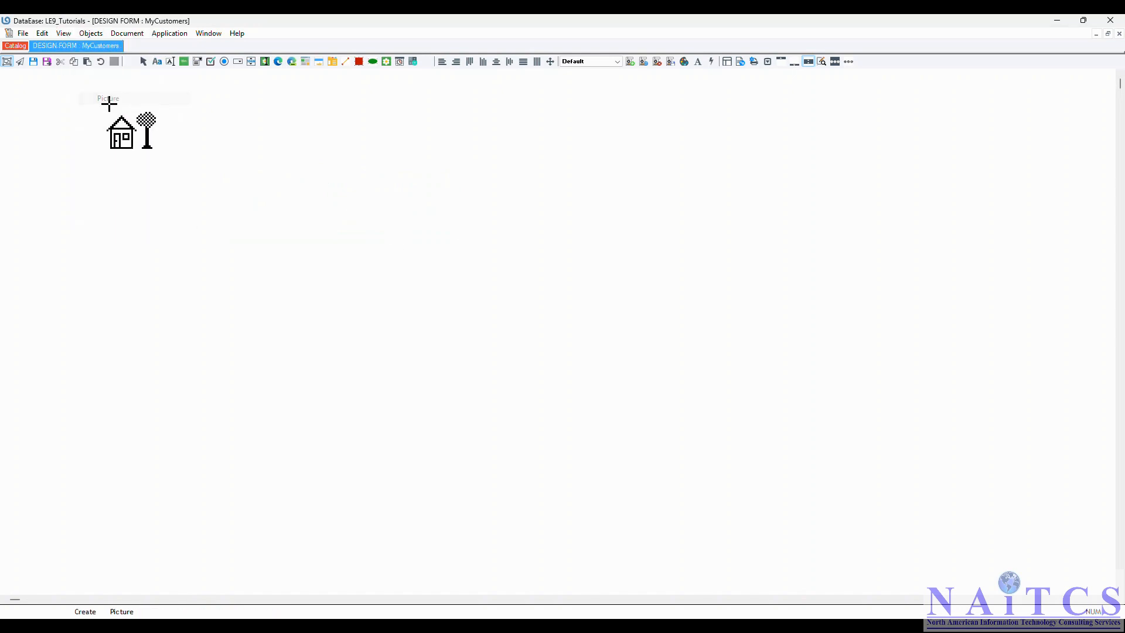
click(108, 103)
click(569, 220)
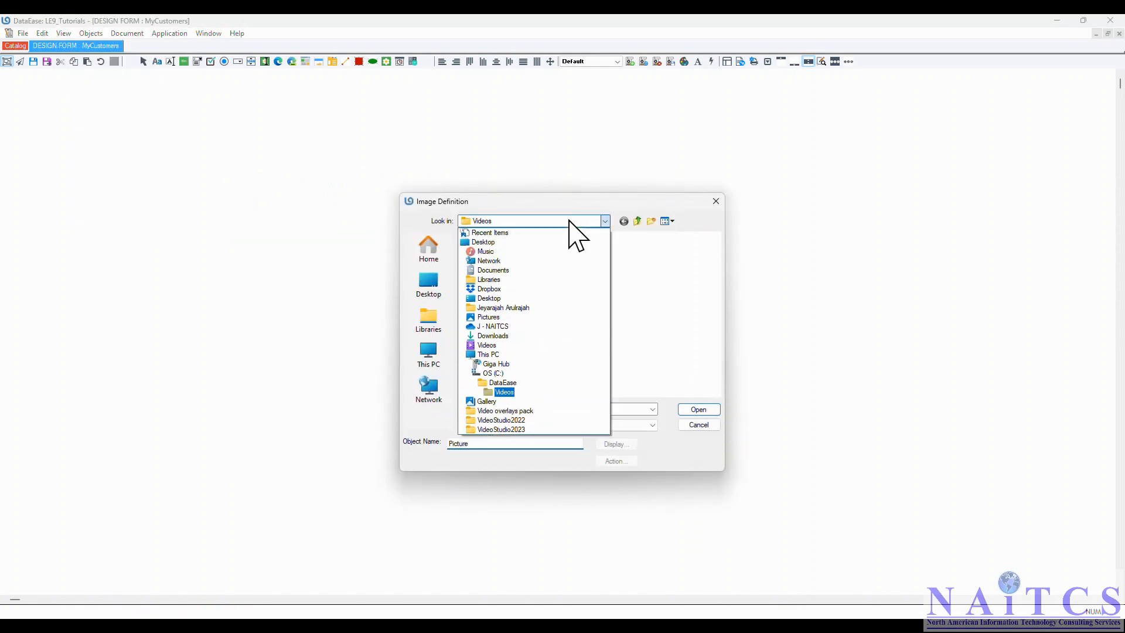
click(502, 380)
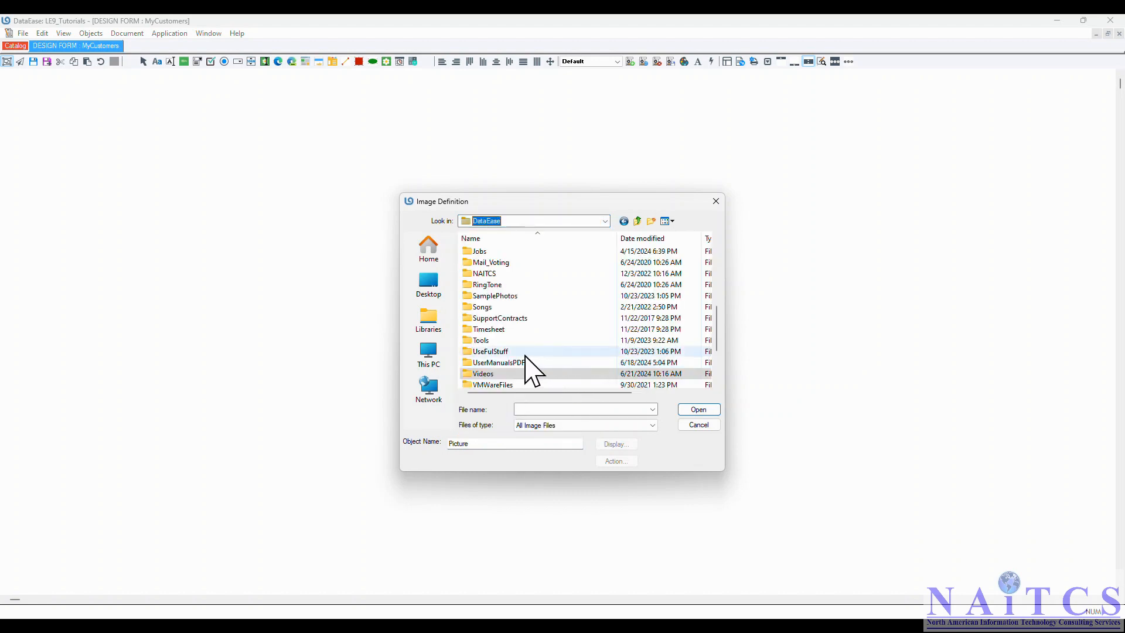
double_click(496, 282)
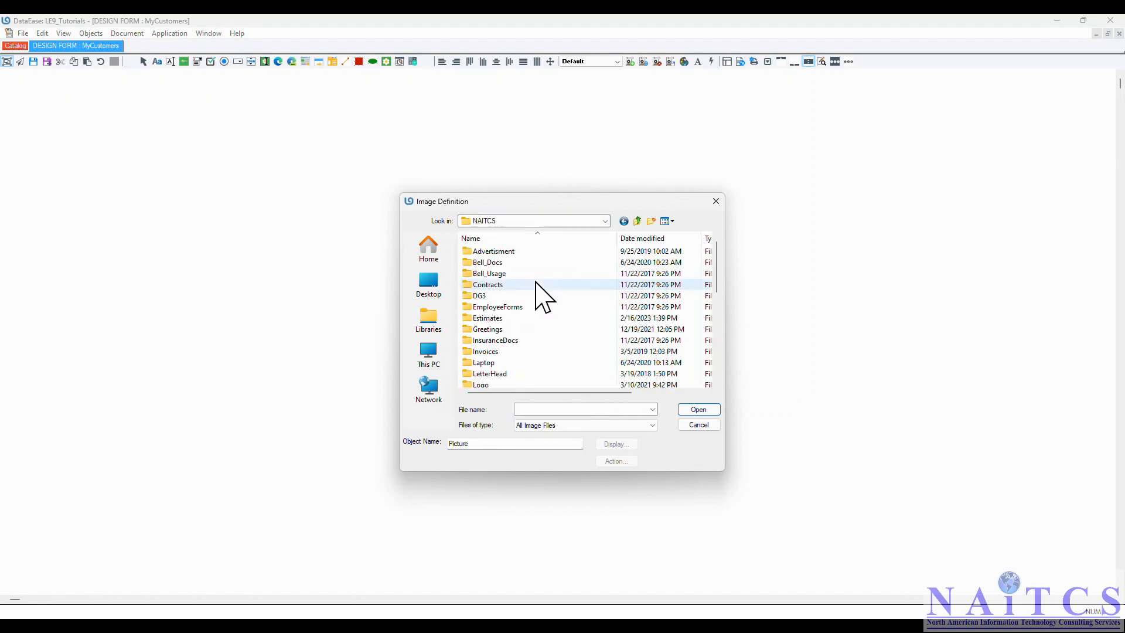
double_click(483, 387)
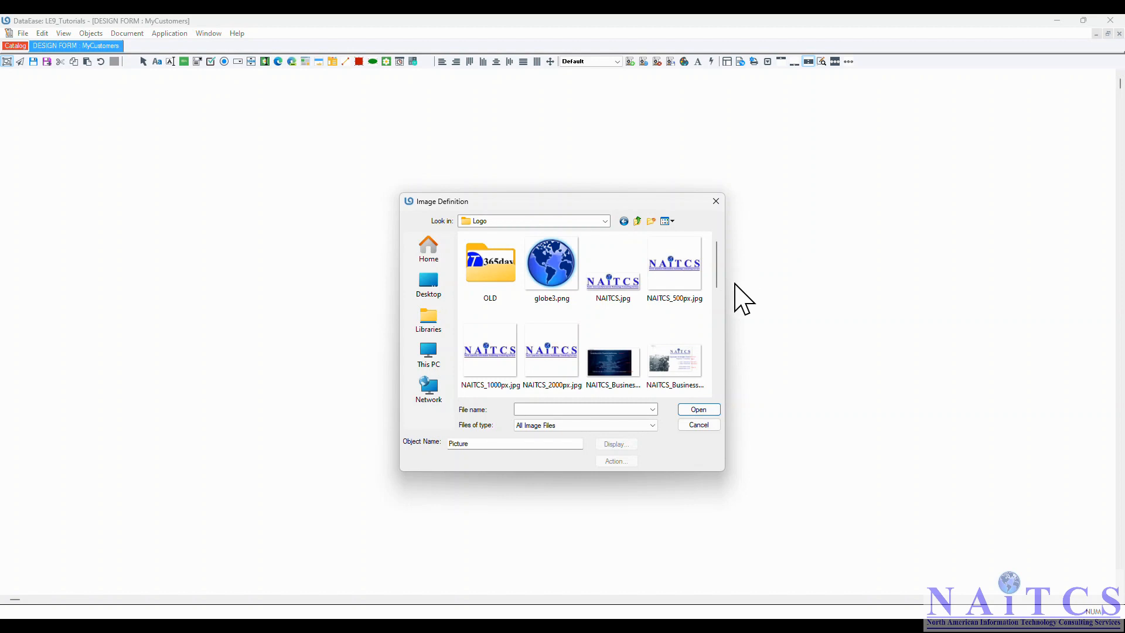
click(717, 391)
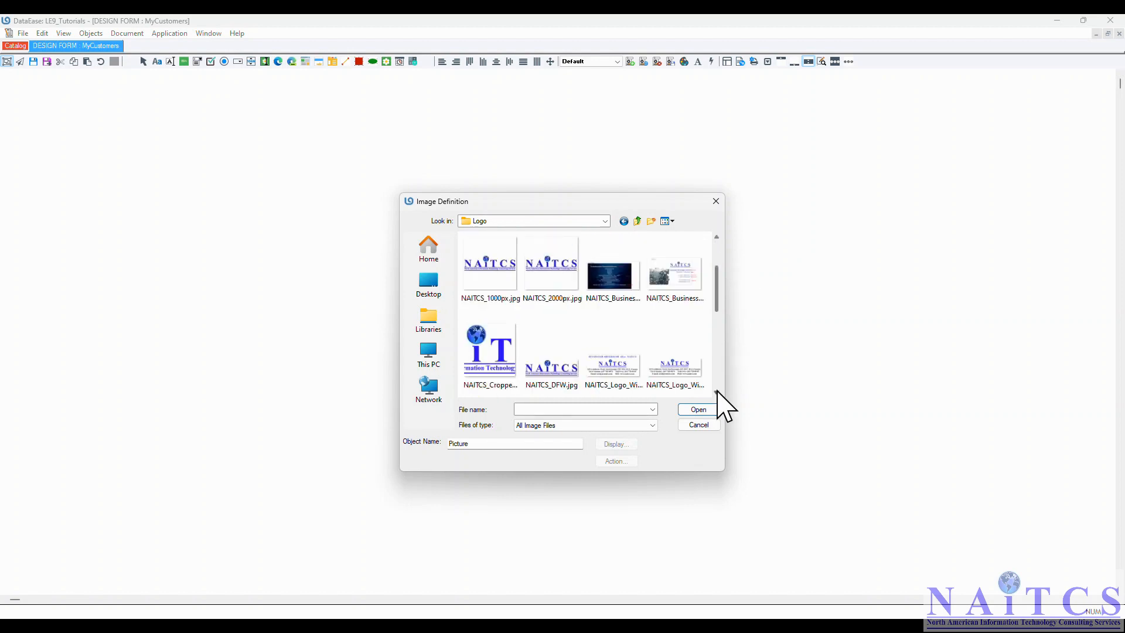
click(716, 392)
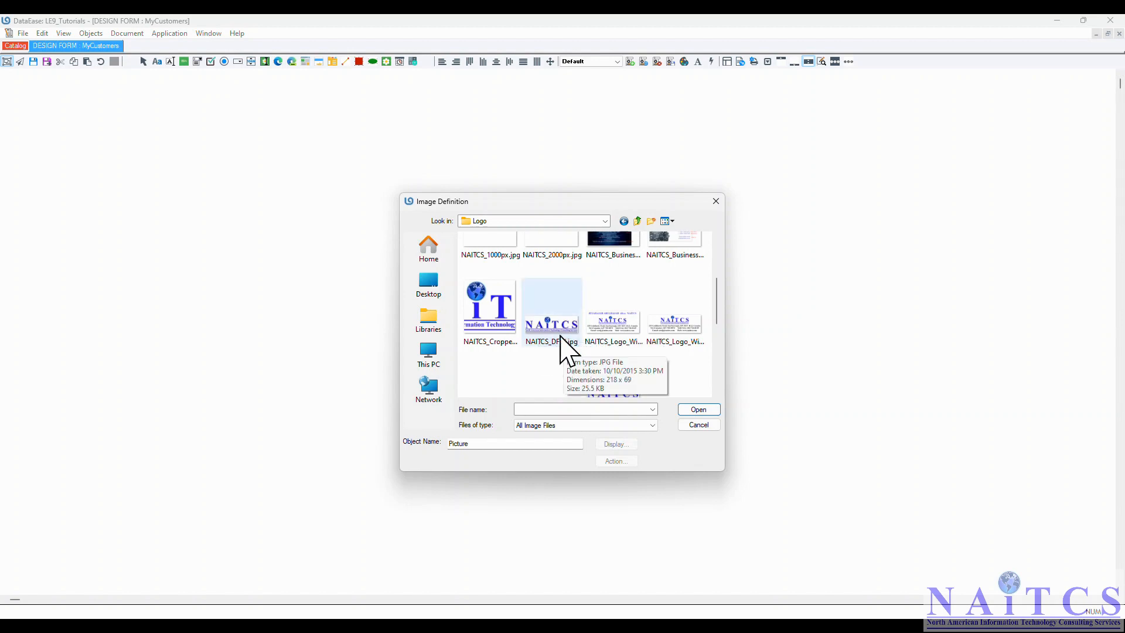
double_click(557, 326)
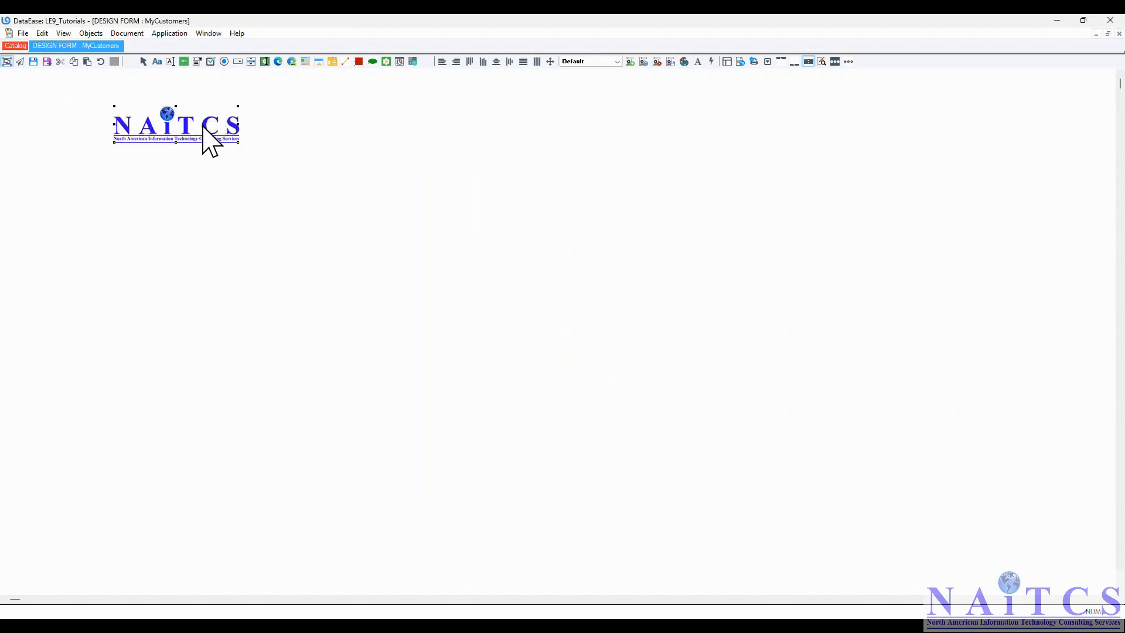
drag(203, 130, 83, 83)
click(100, 136)
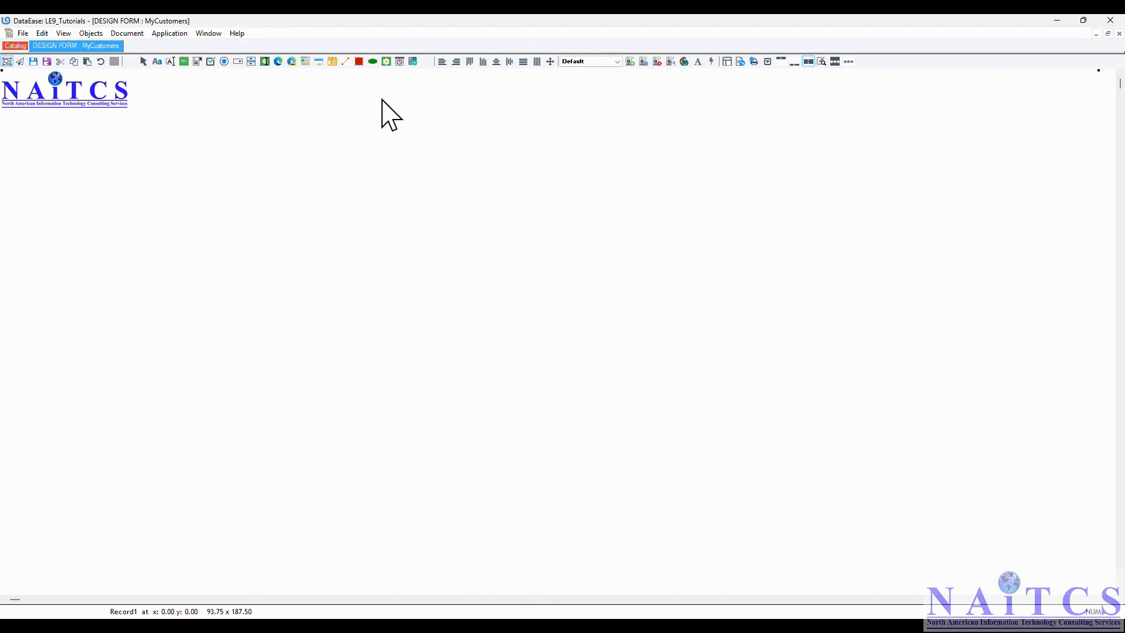
click(91, 34)
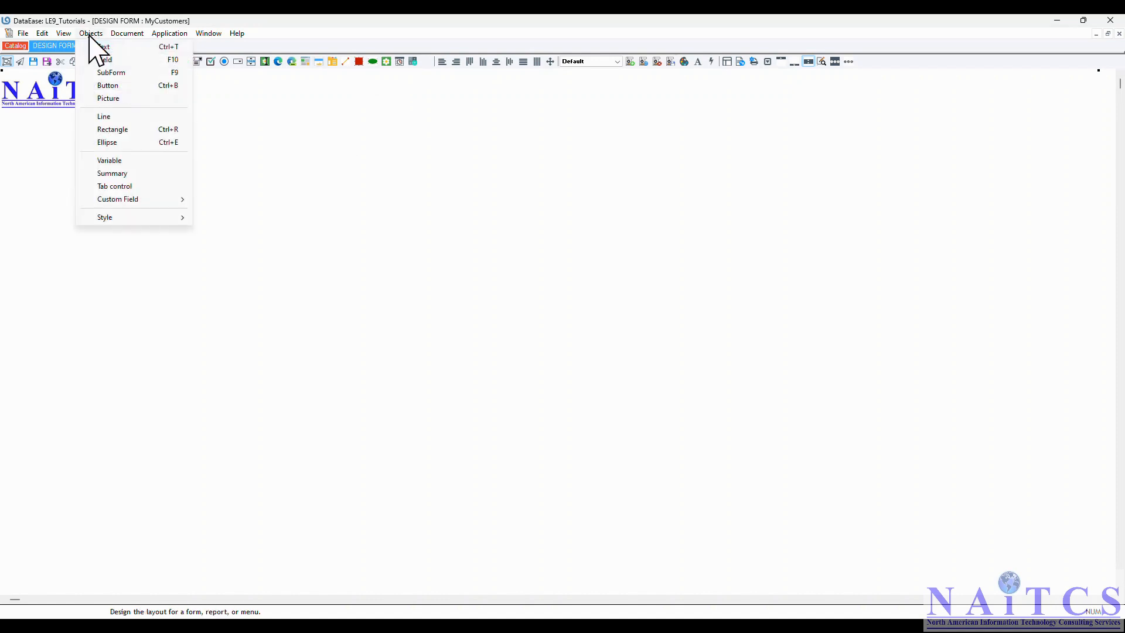
click(121, 98)
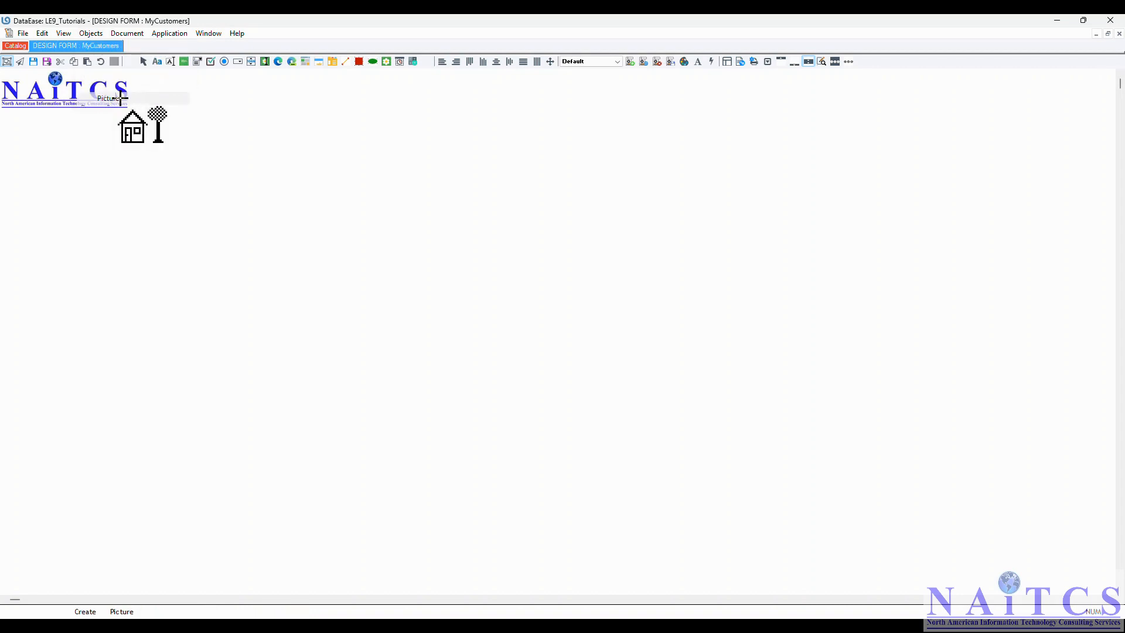
click(308, 125)
click(535, 221)
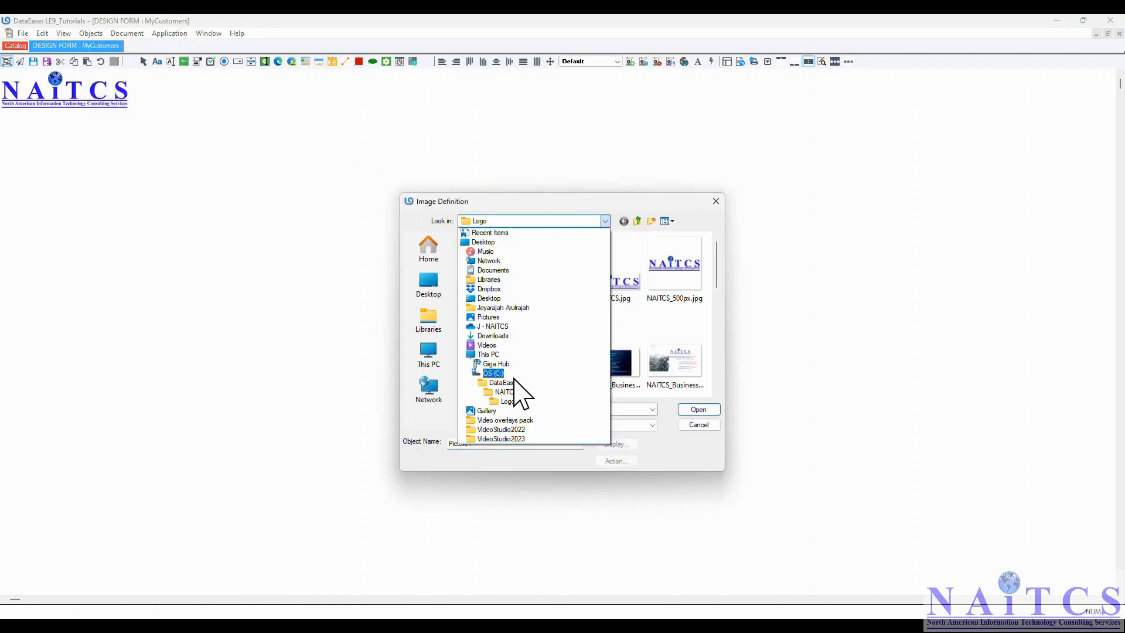
click(713, 426)
click(698, 425)
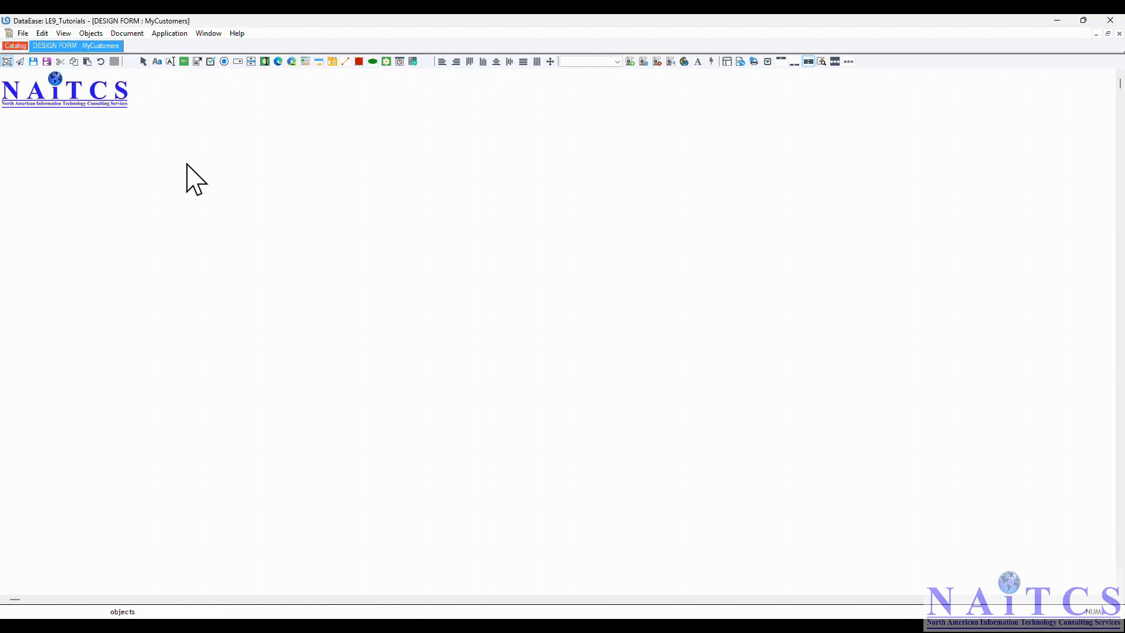
- Add a text label reading "Customer ID:" below and to the right of the logo
click(88, 33)
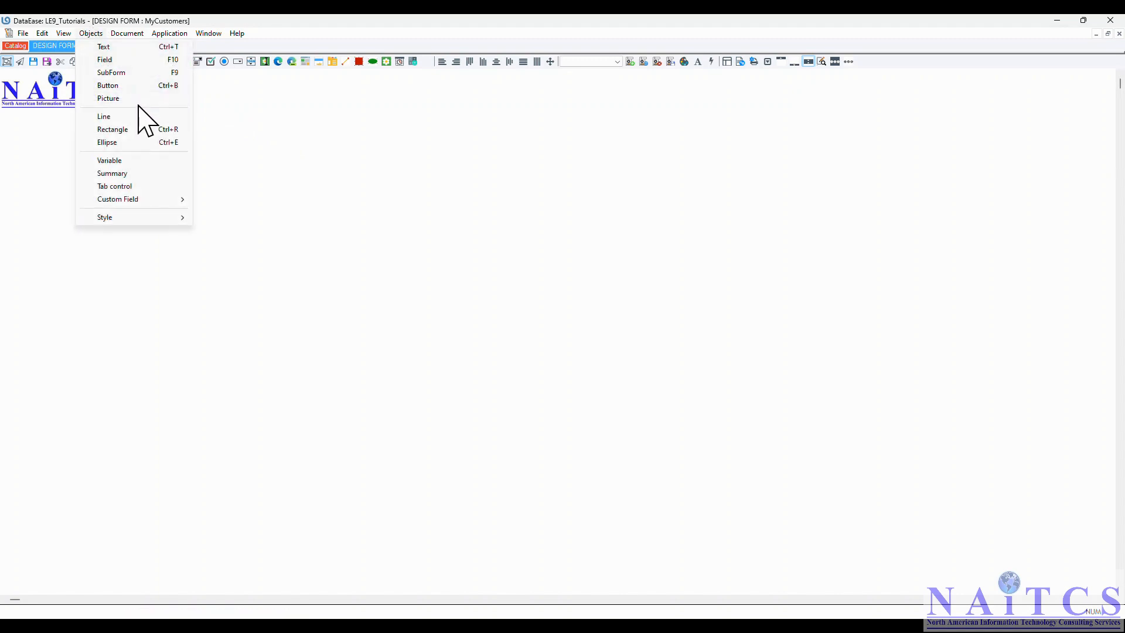
click(108, 47)
click(131, 138)
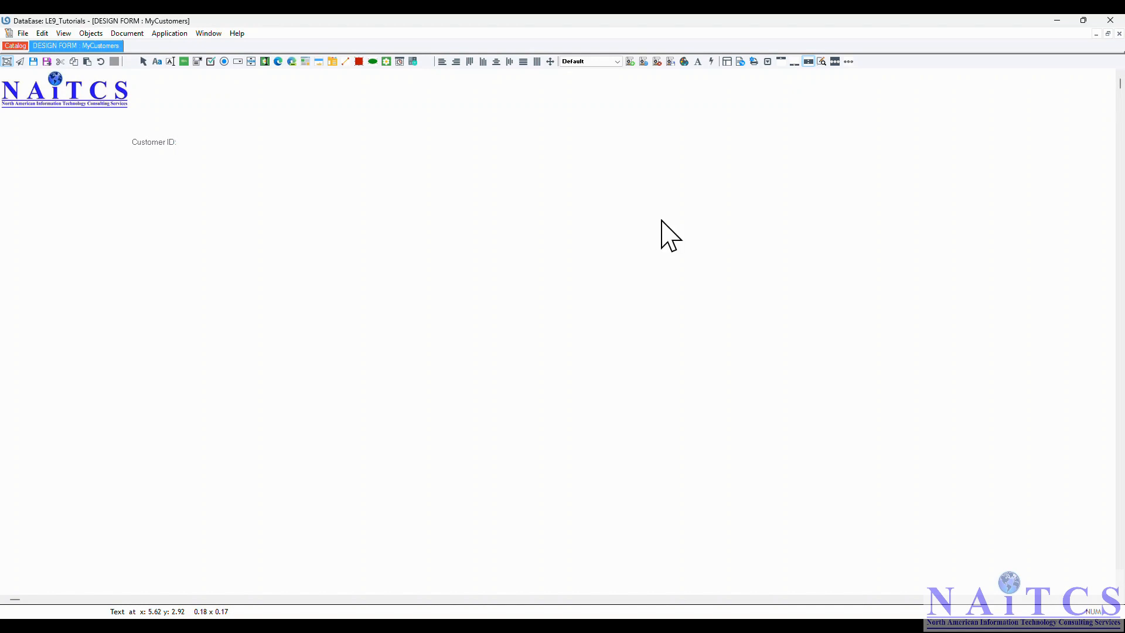
click(161, 171)
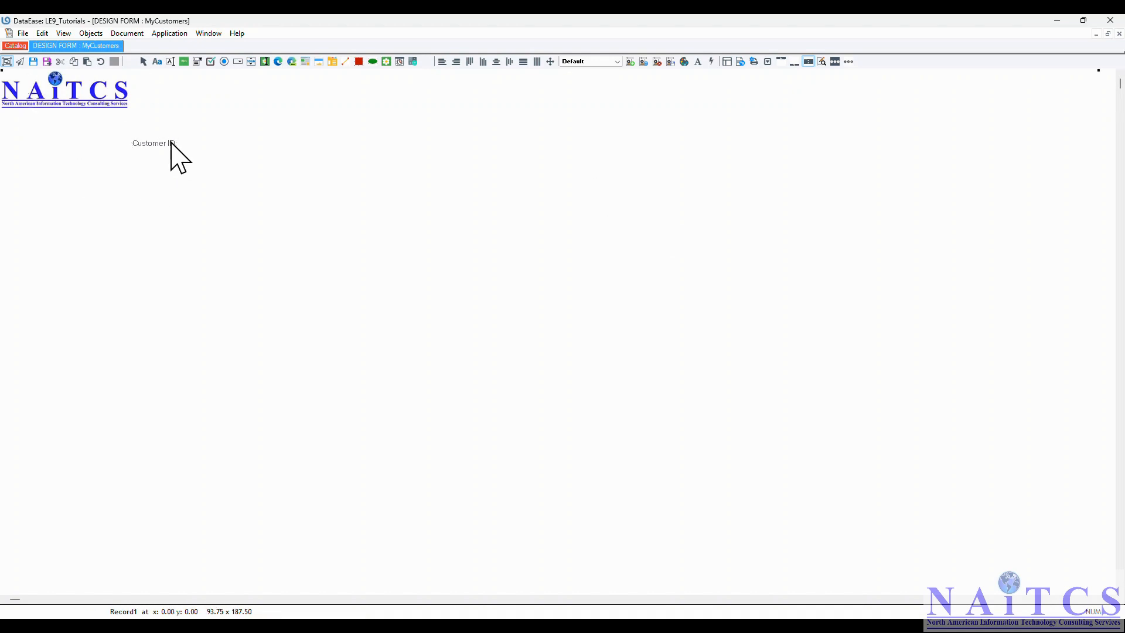
- Place a new field just to the right of the Customer ID label and name it CustomerID
click(89, 34)
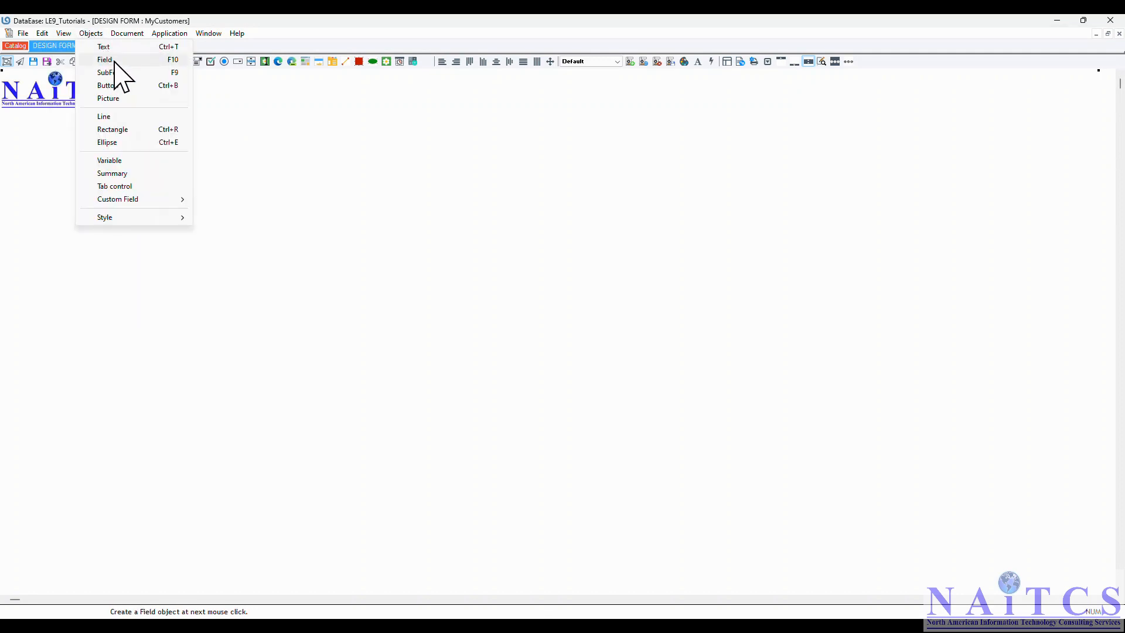
click(115, 60)
click(192, 141)
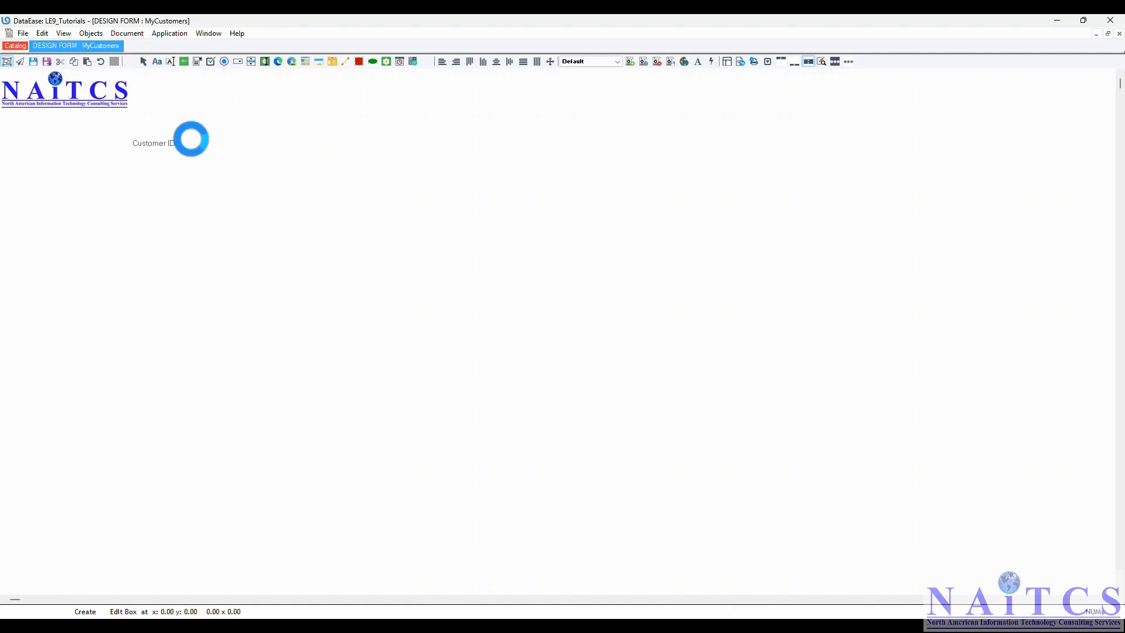
click(410, 221)
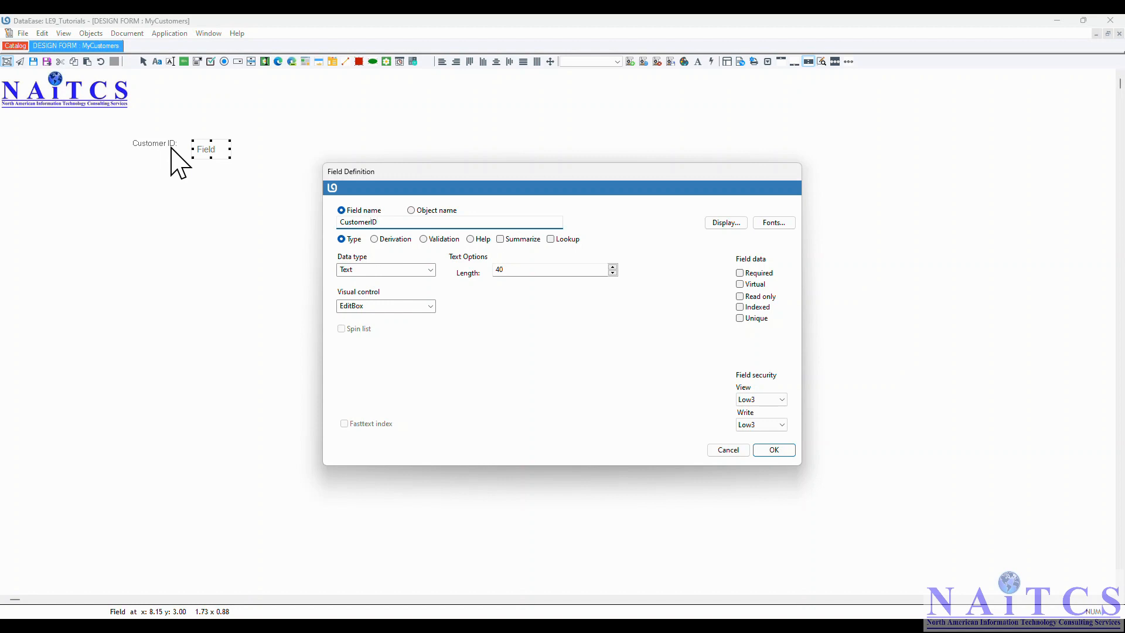
drag(395, 221, 314, 234)
click(395, 222)
text(@)
- Set the CustomerID field's data type to Numeric String with the format 99999
click(430, 269)
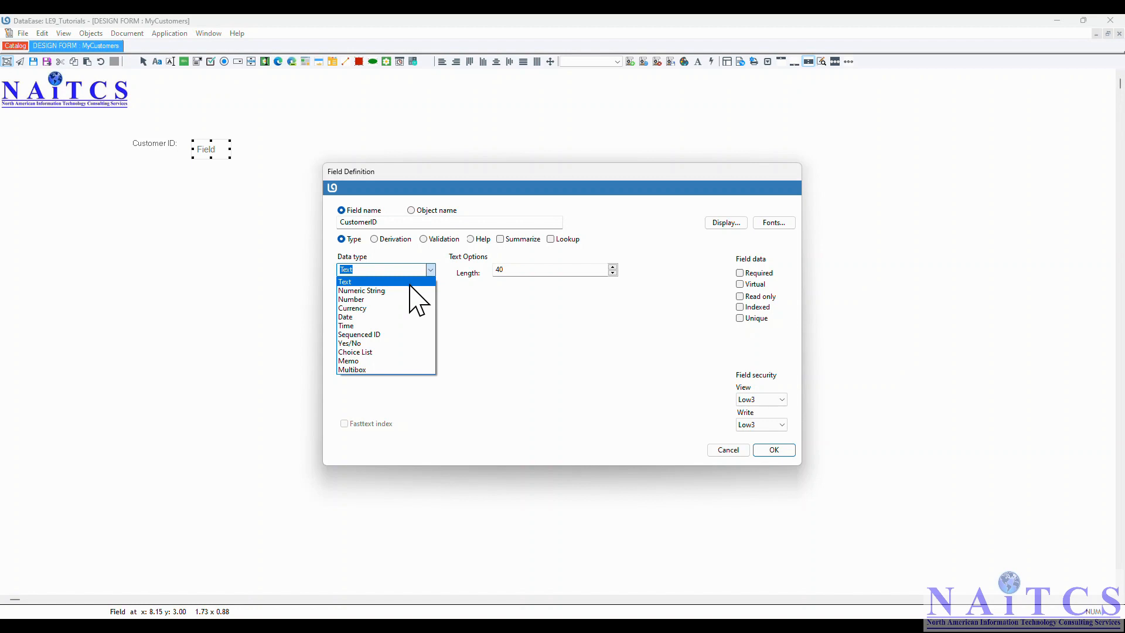
click(379, 292)
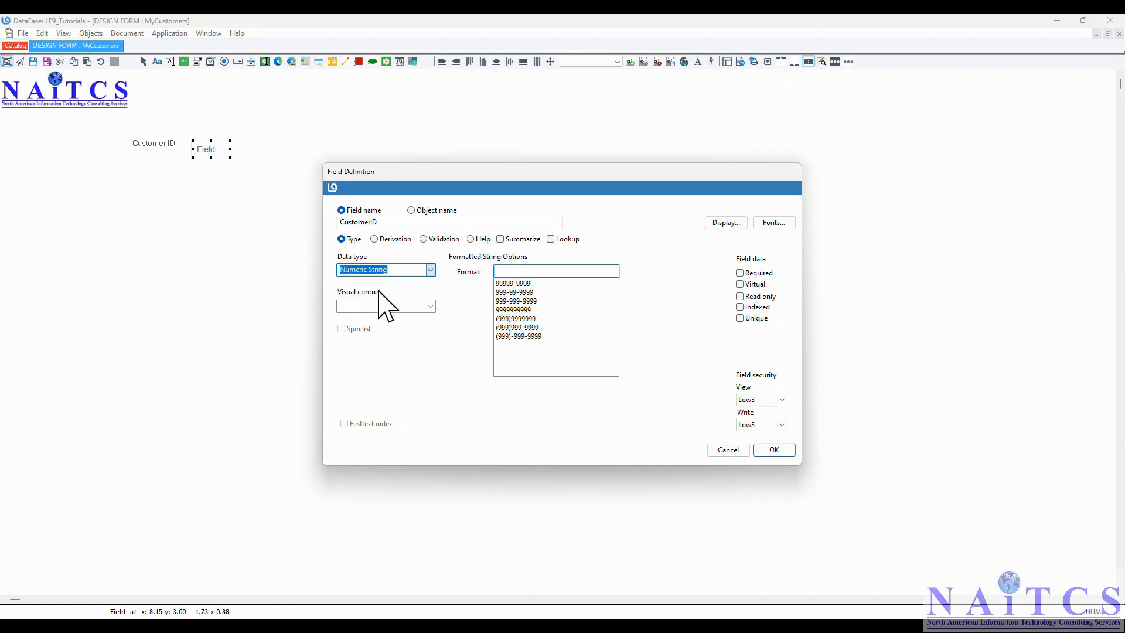
click(536, 271)
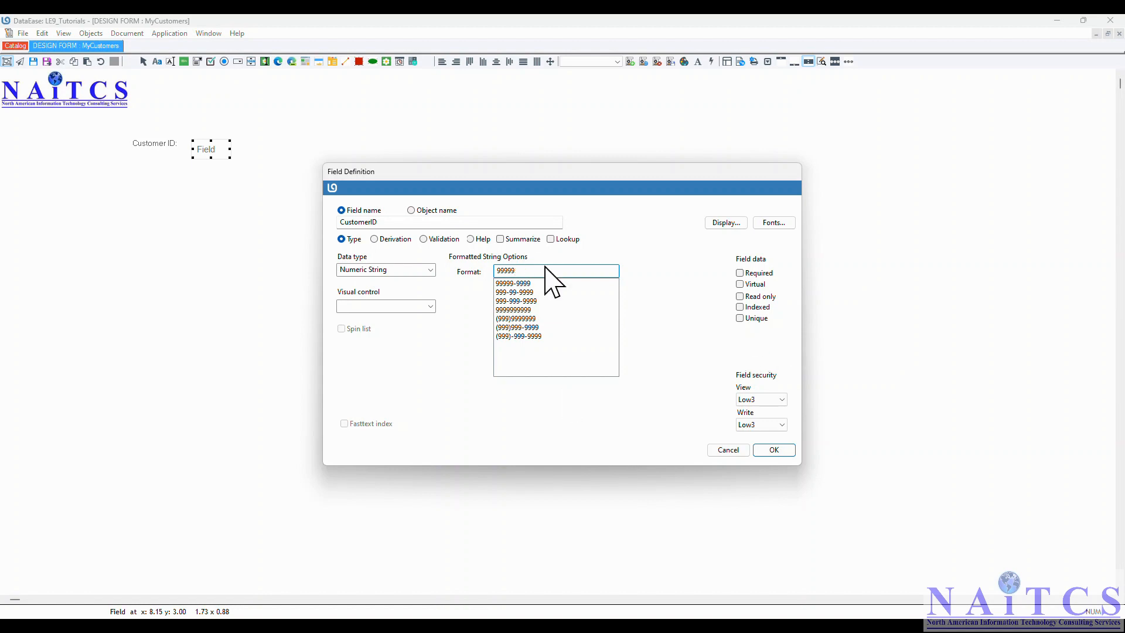
drag(534, 271, 472, 269)
click(740, 273)
drag(397, 221, 304, 225)
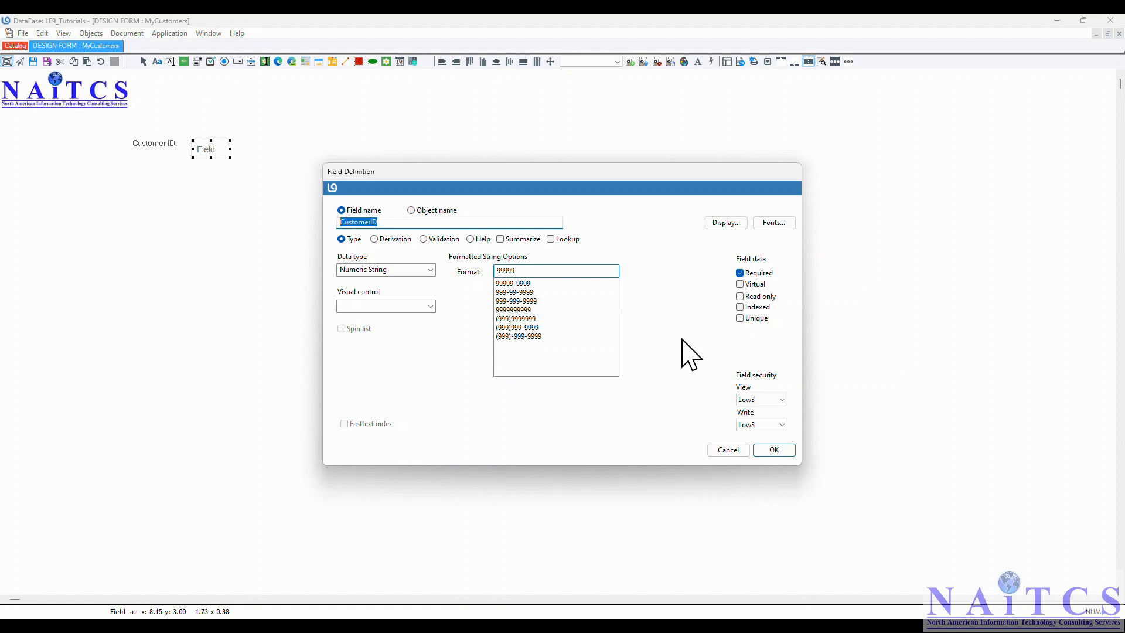
click(741, 273)
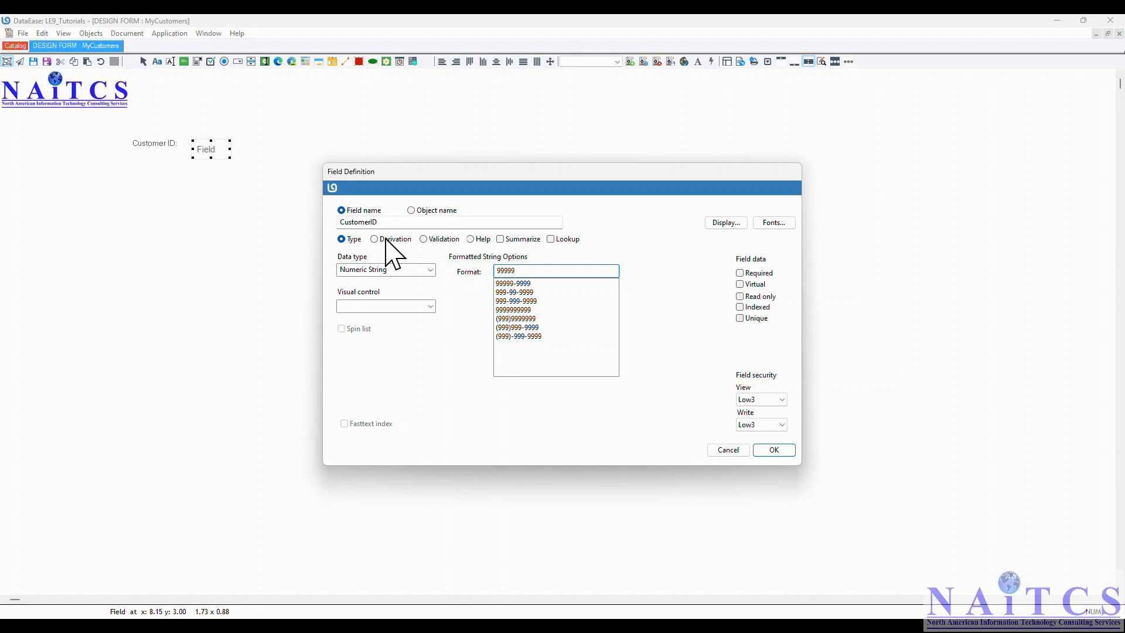
- Accept the CustomerID field definition and move the field level with the Customer ID label
drag(403, 223, 326, 223)
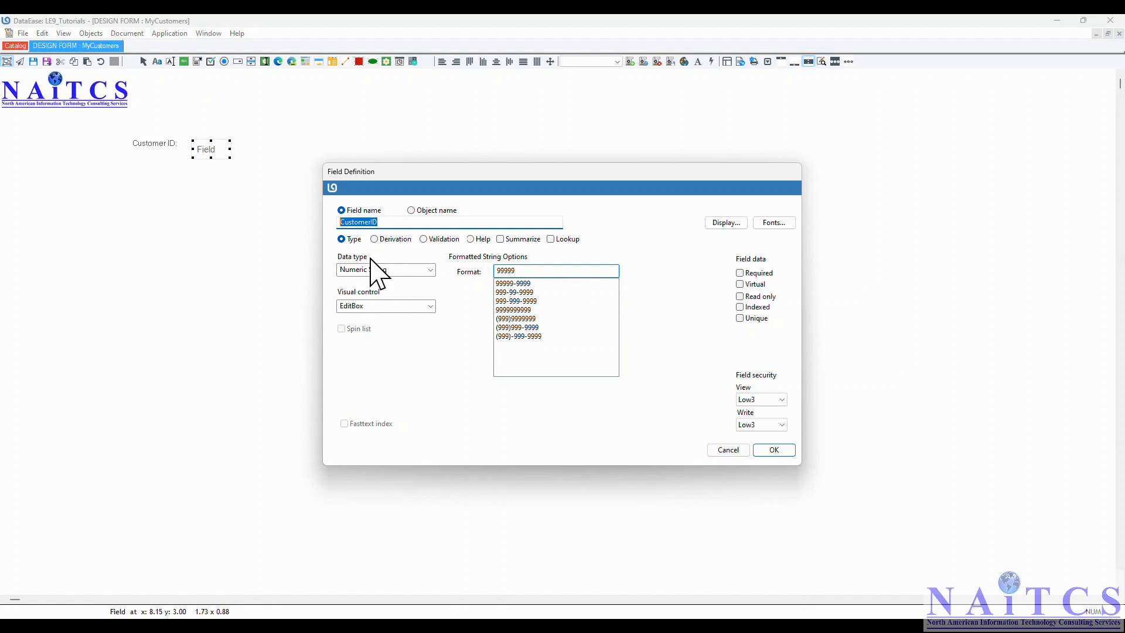
click(776, 450)
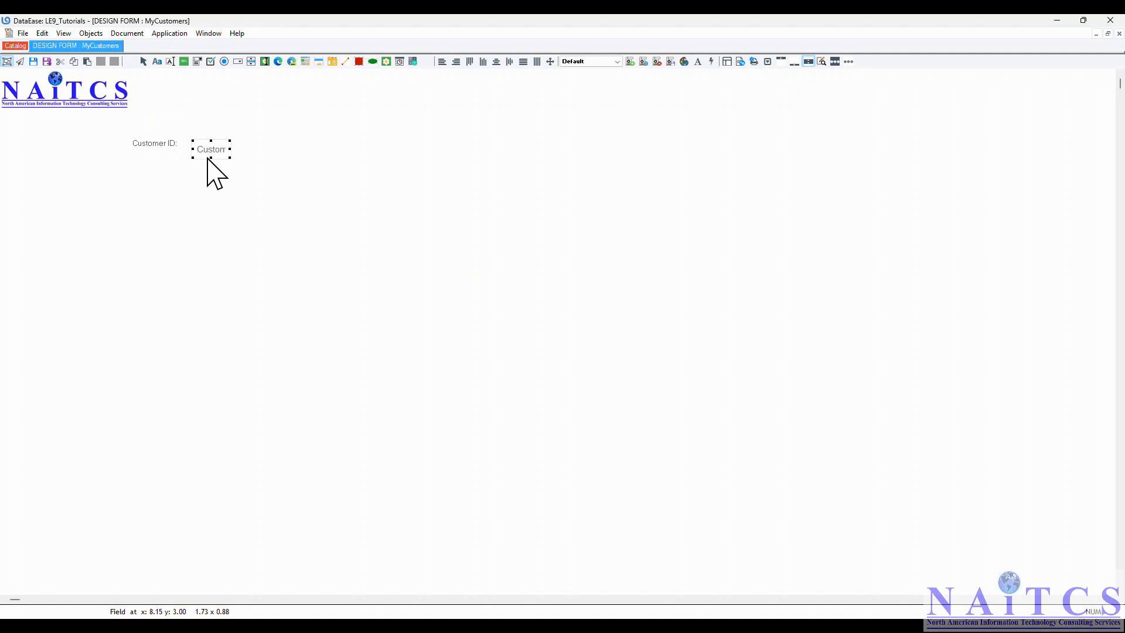
drag(216, 150, 212, 145)
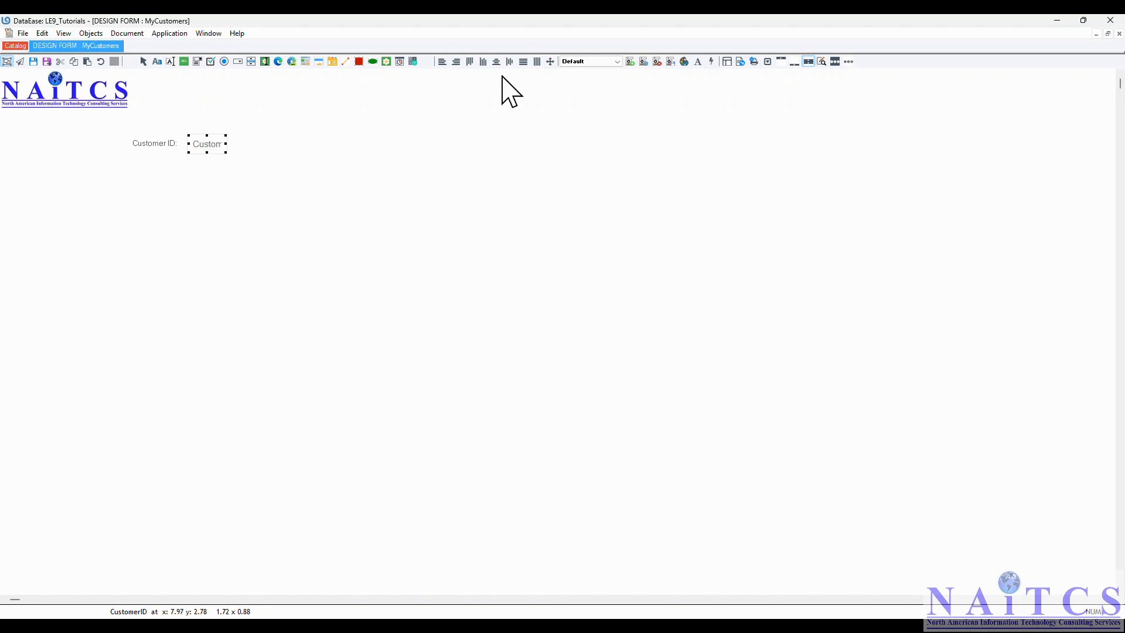
click(603, 63)
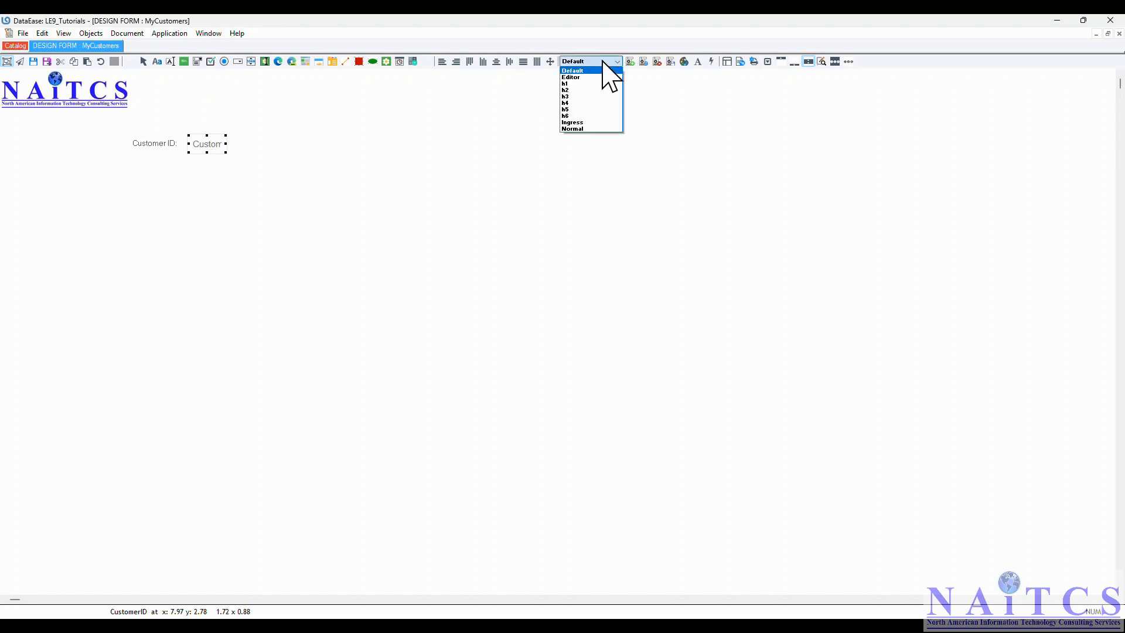
click(419, 139)
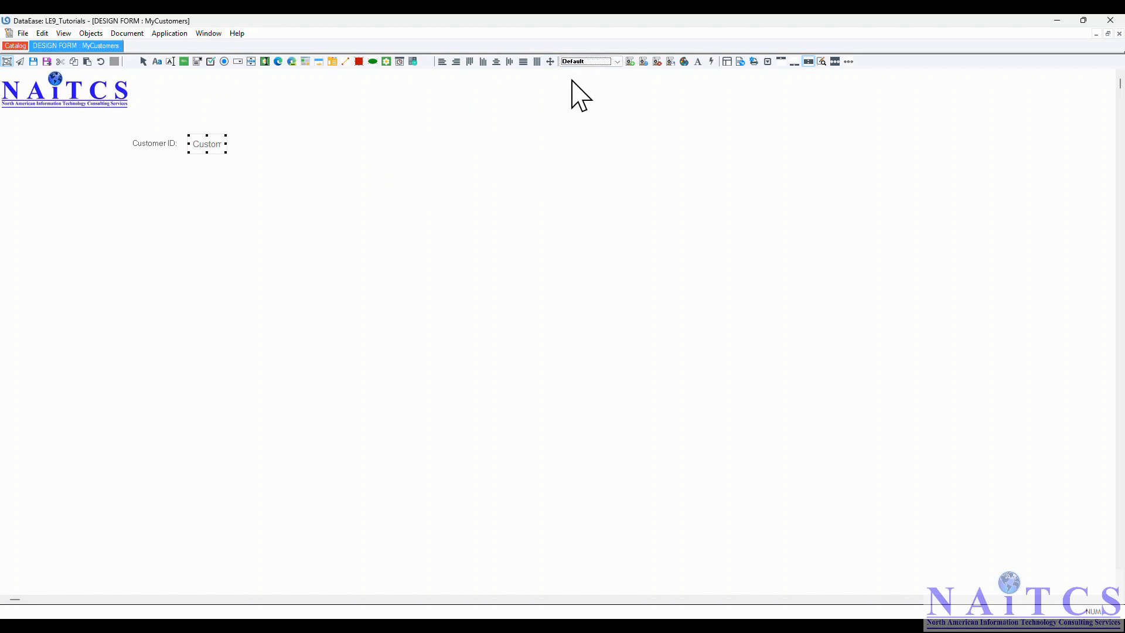
click(145, 180)
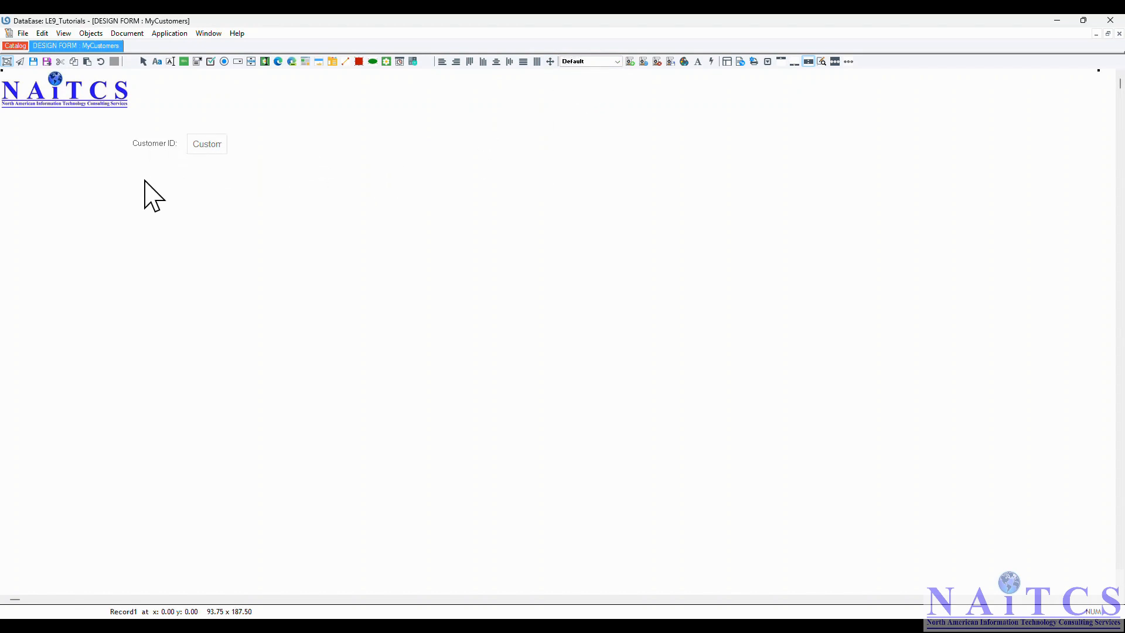
- Add a text label reading "Customer Name:" below the Customer ID label
click(91, 33)
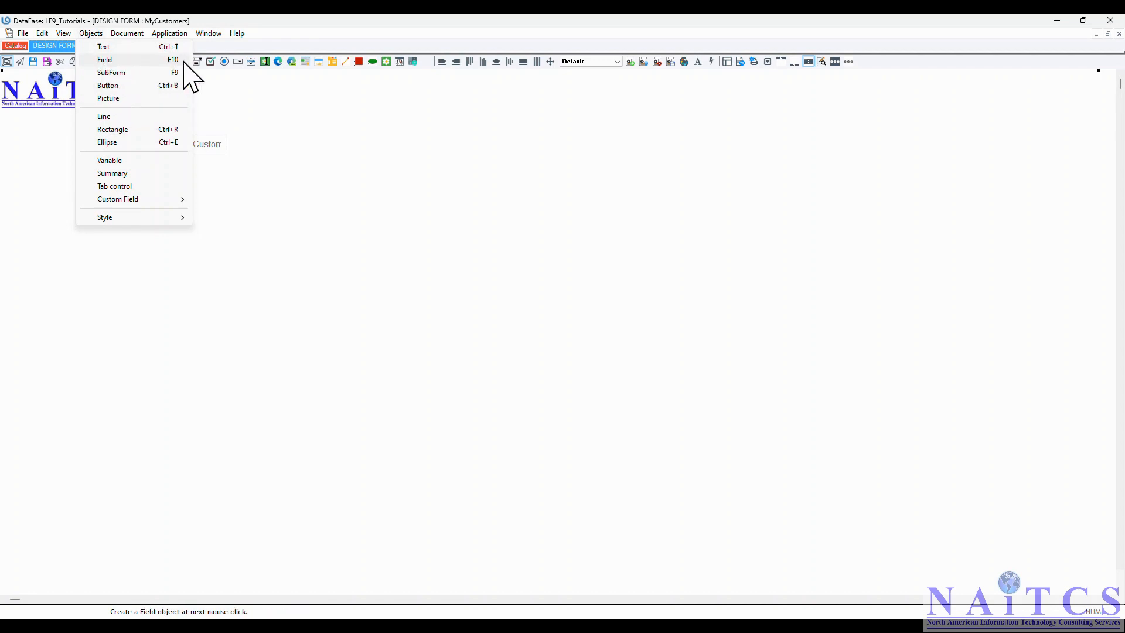
click(130, 47)
click(131, 165)
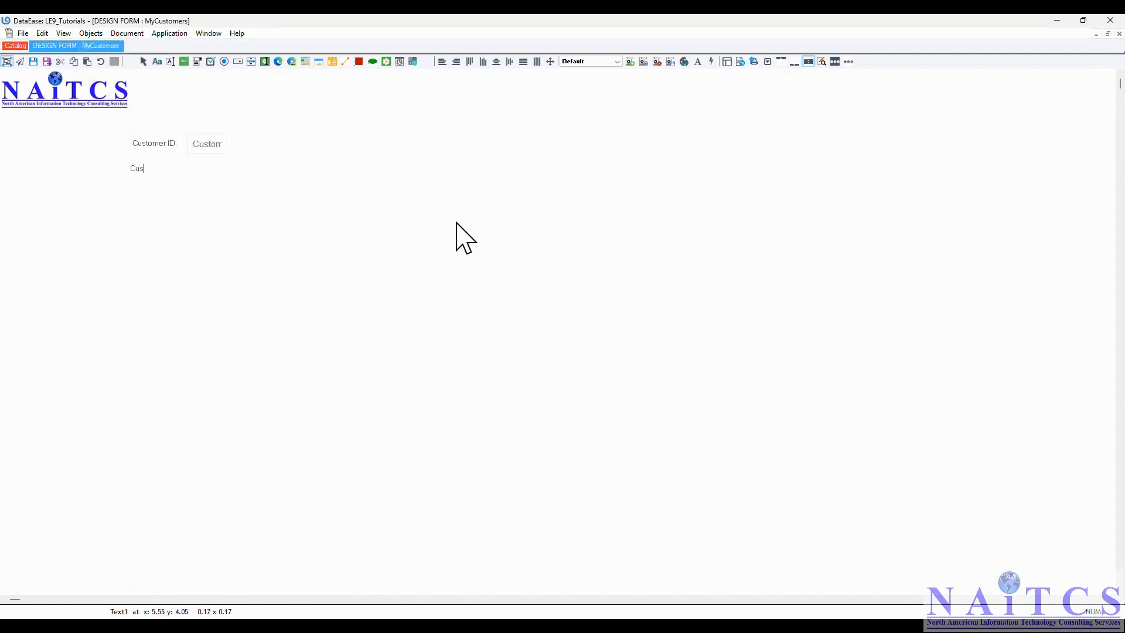
text(Customer Name:)
key(Escape)
- Place a new field just to the right of the Customer Name label and name it CustomerName
click(91, 34)
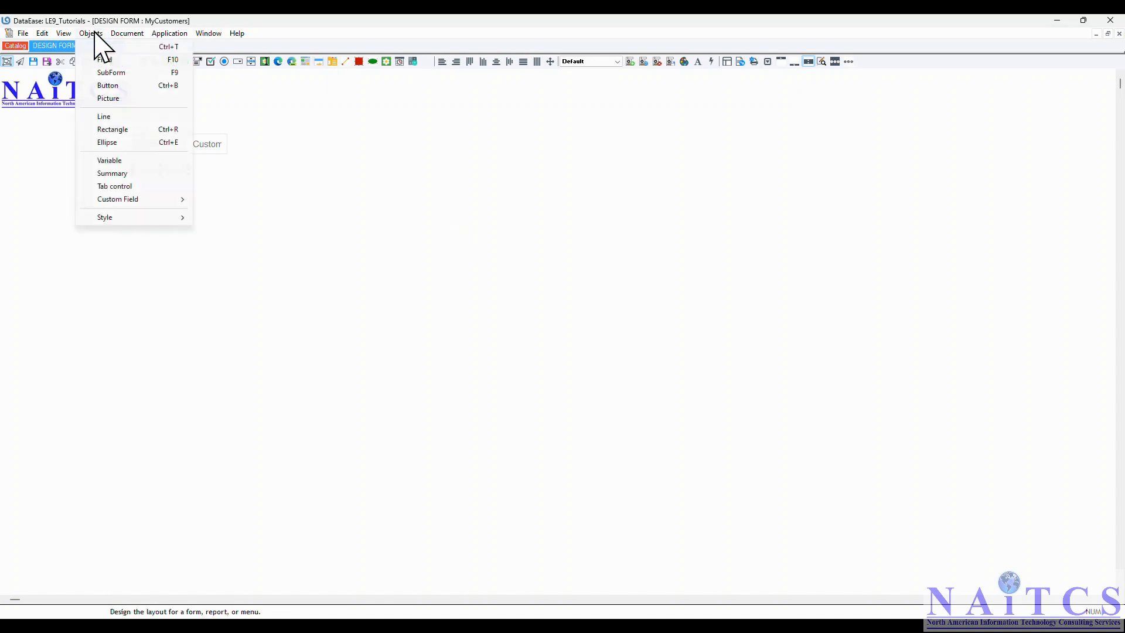
click(118, 61)
click(214, 170)
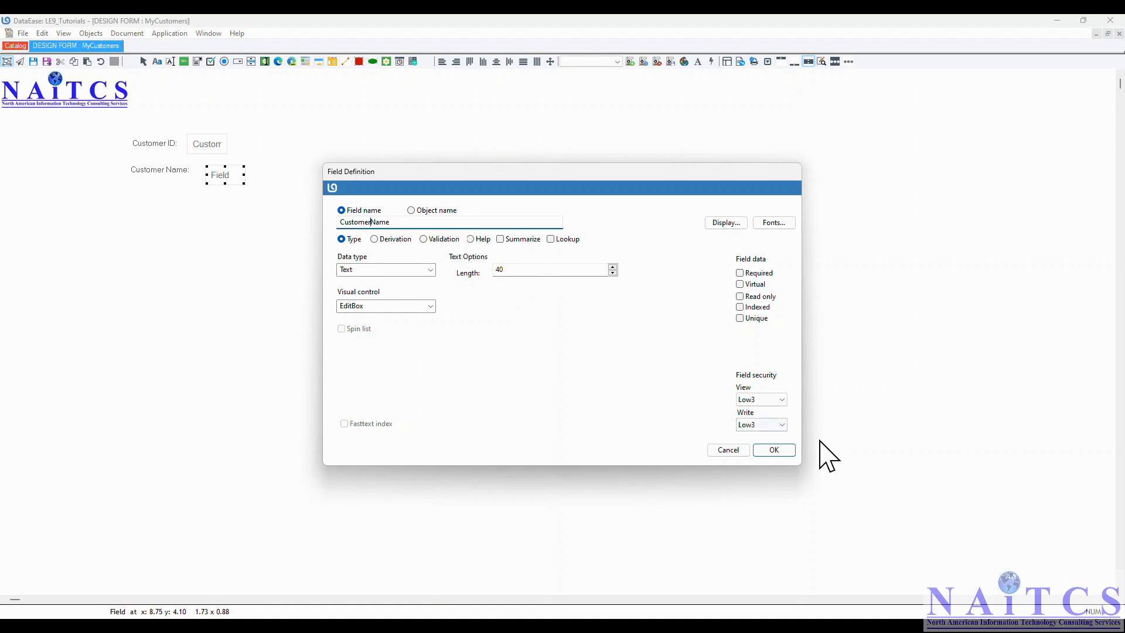
click(787, 454)
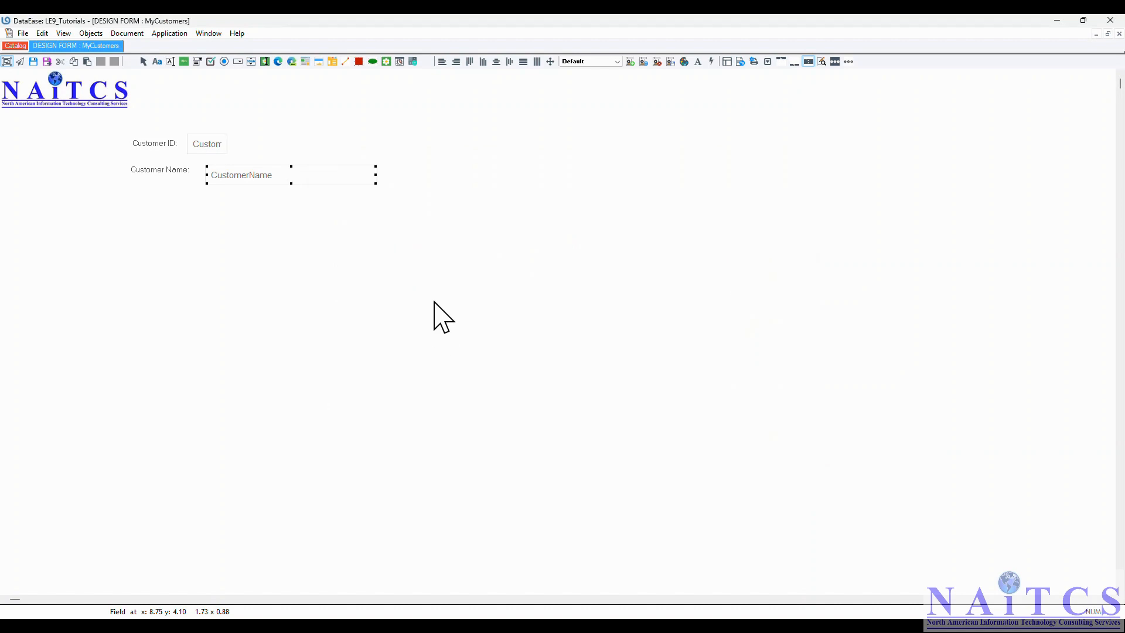
- Set the CustomerName field's text length to 4000
double_click(344, 180)
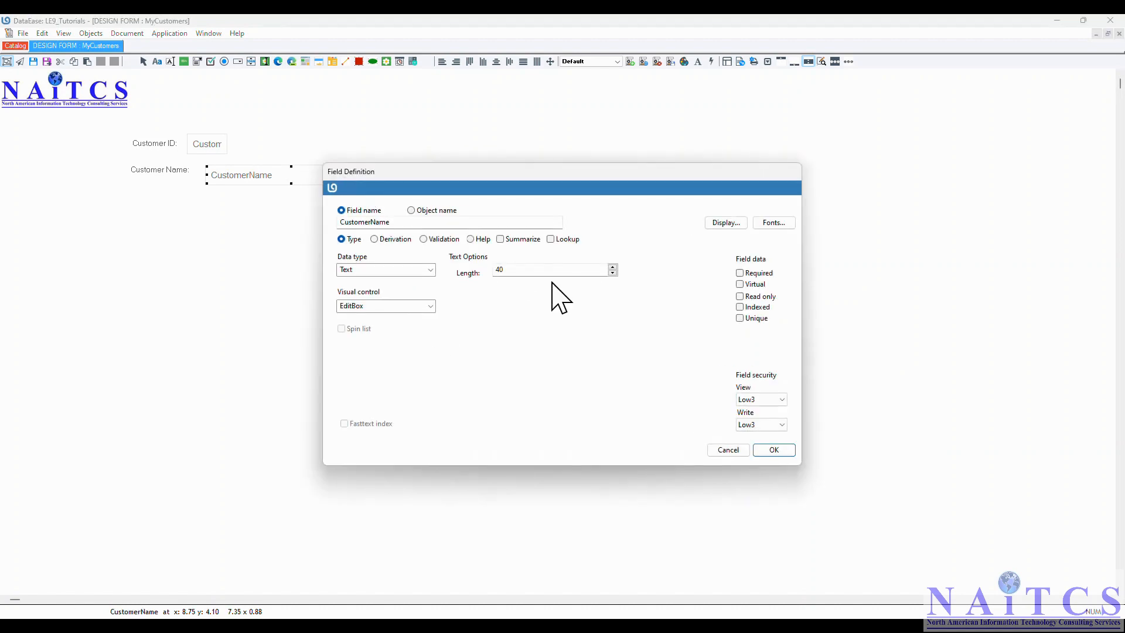
double_click(526, 270)
text(255)
drag(522, 267, 375, 268)
click(773, 451)
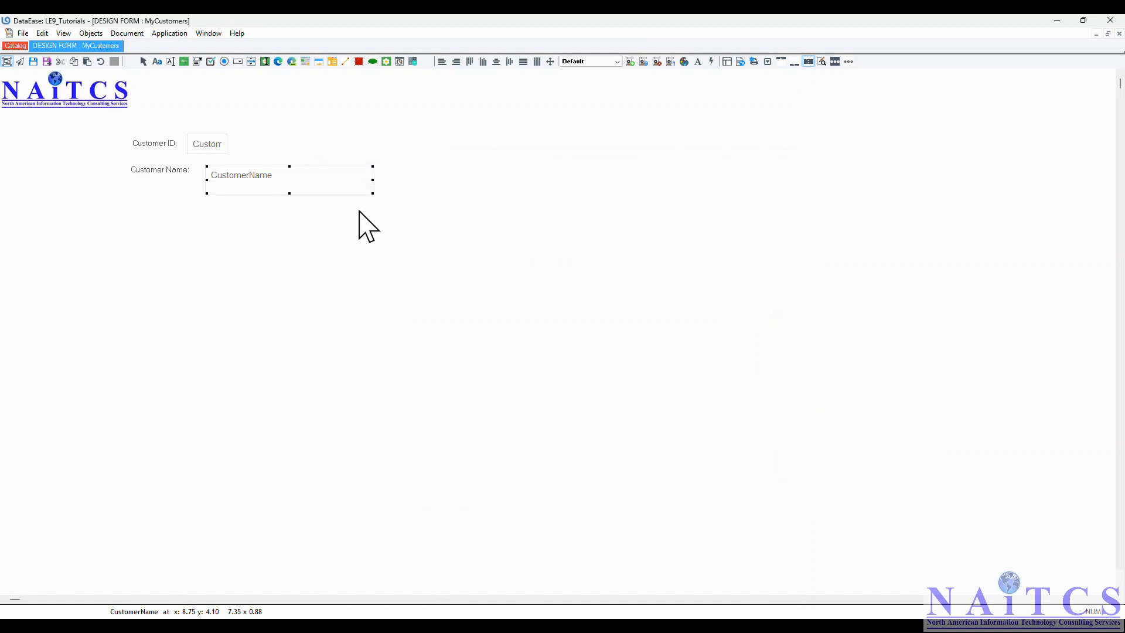
- Reduce the CustomerName field's text length so that the field fits on a single line
double_click(333, 186)
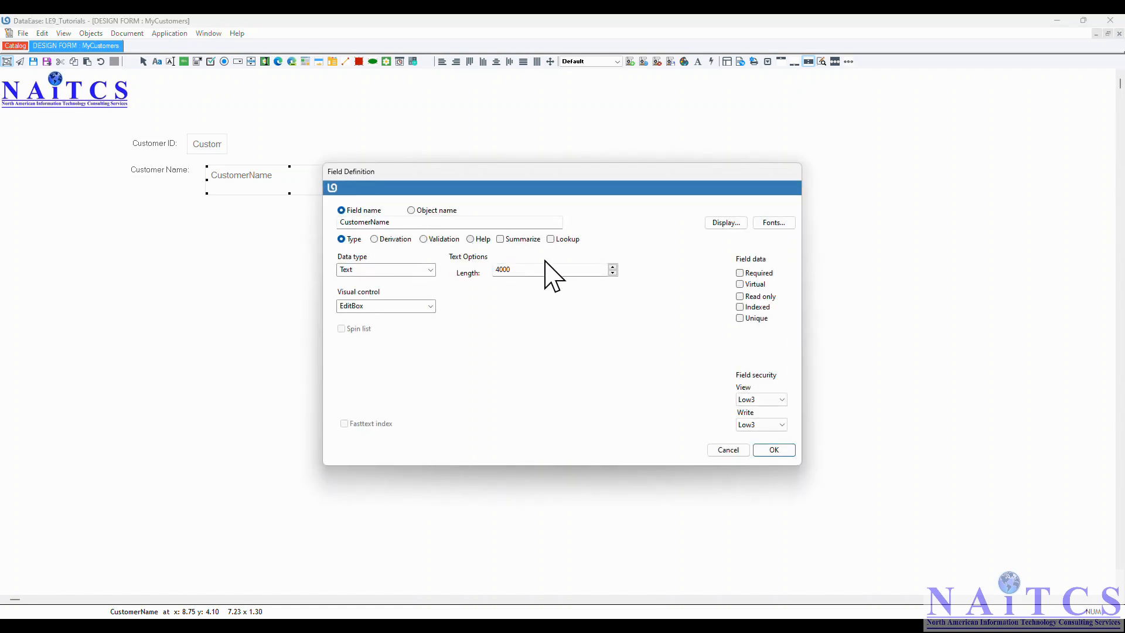
double_click(536, 269)
text(4)
click(774, 450)
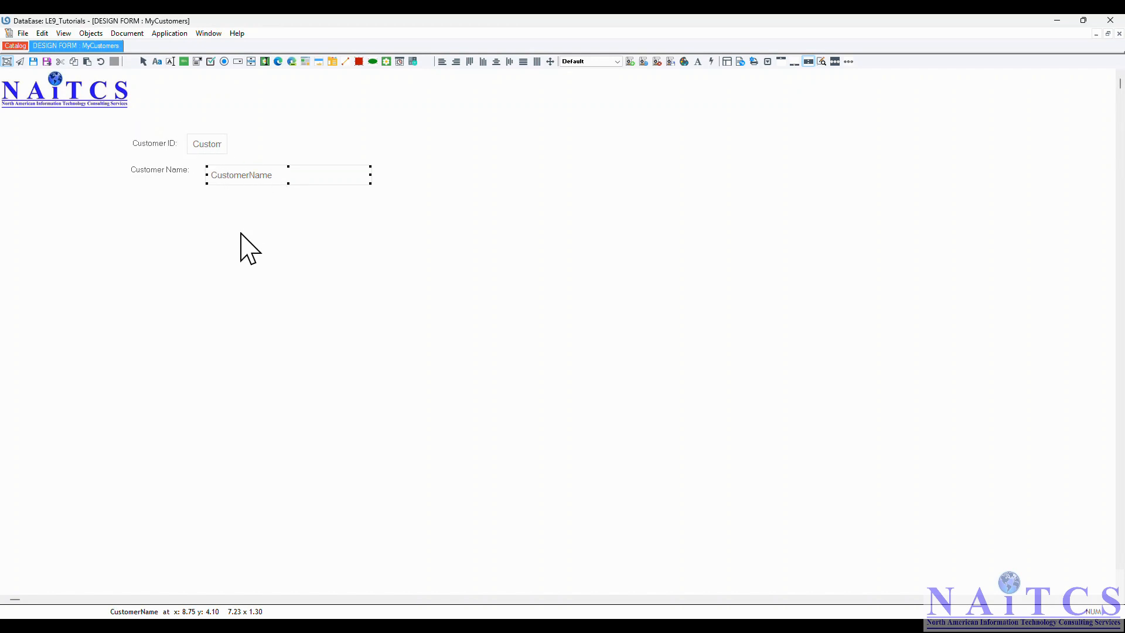
- Add an "Address:" label below the Customer Name label and place a text field named Address to its right
key(ctrl+t)
click(131, 200)
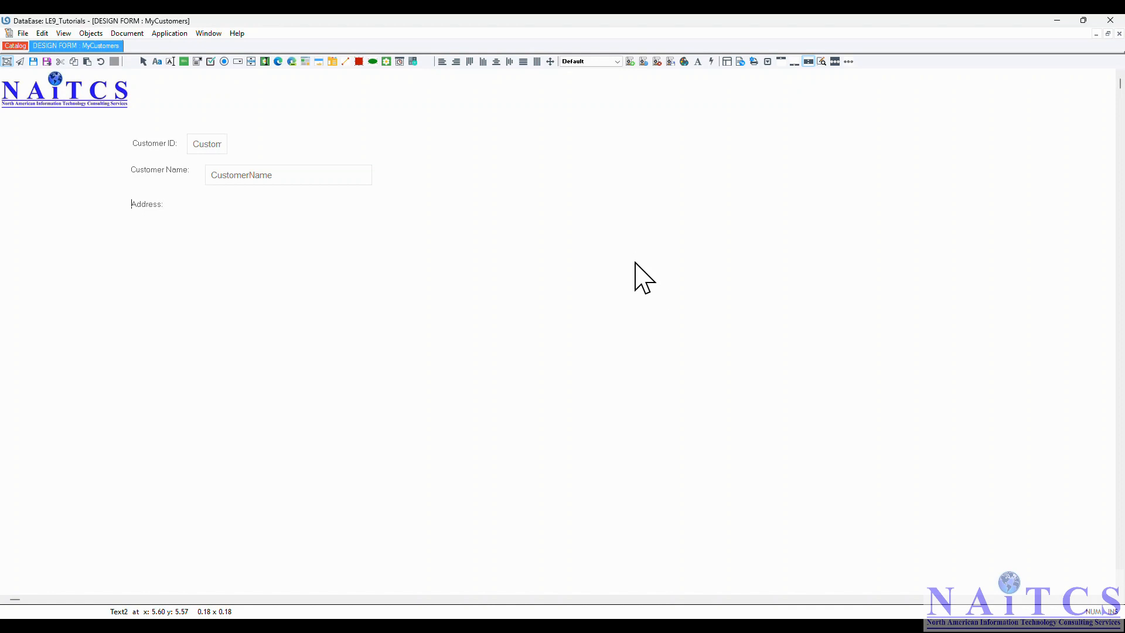
key(F10)
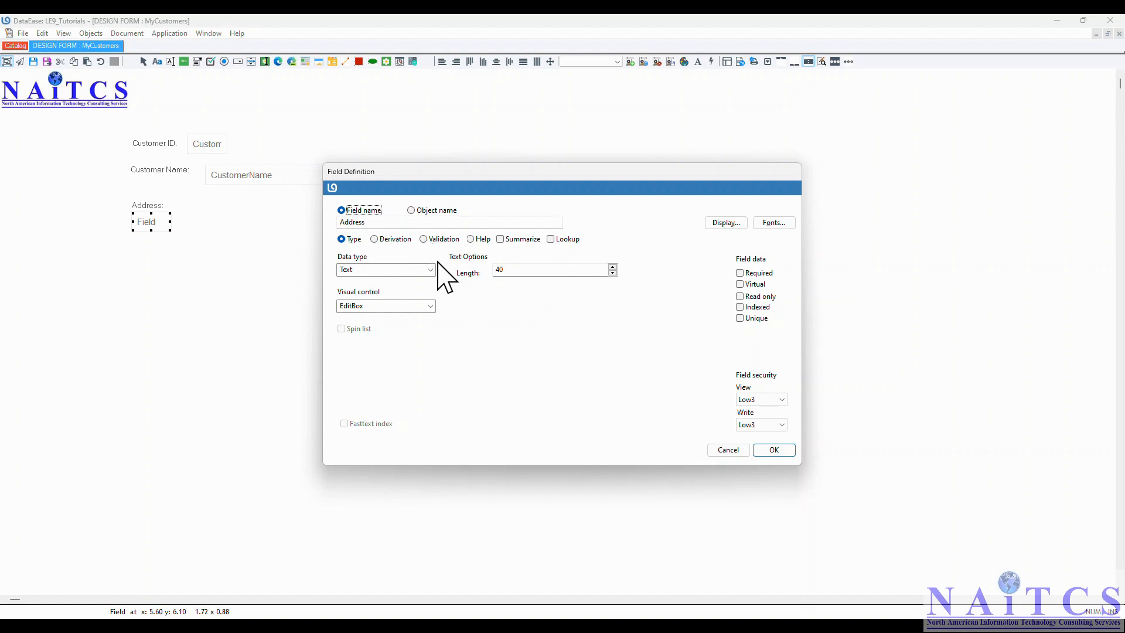
click(783, 453)
drag(169, 222, 213, 209)
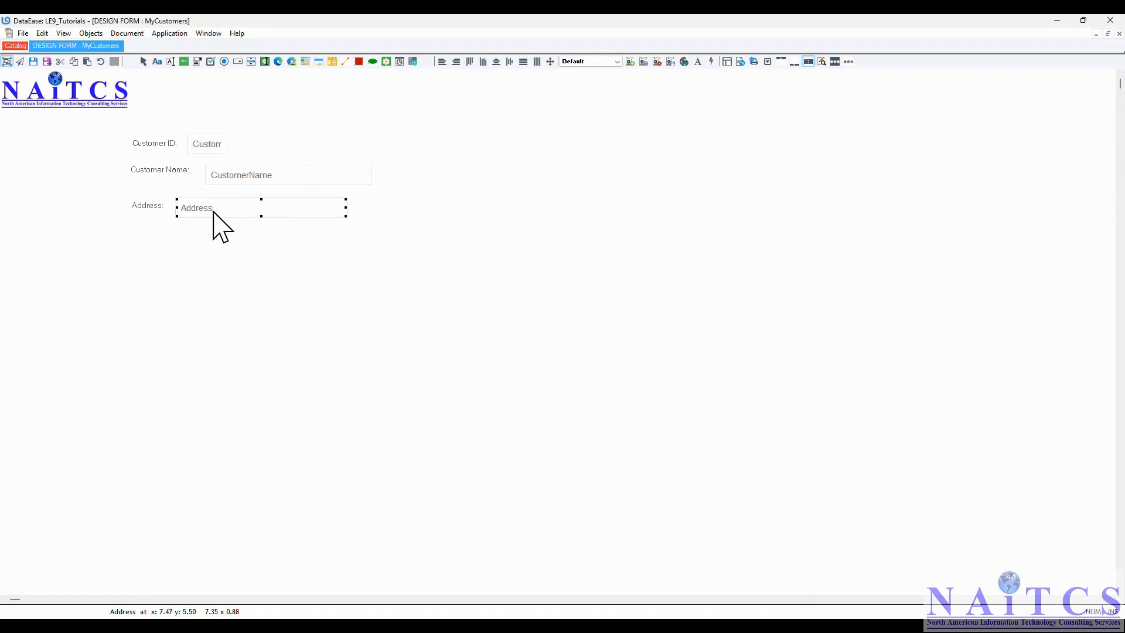
click(268, 264)
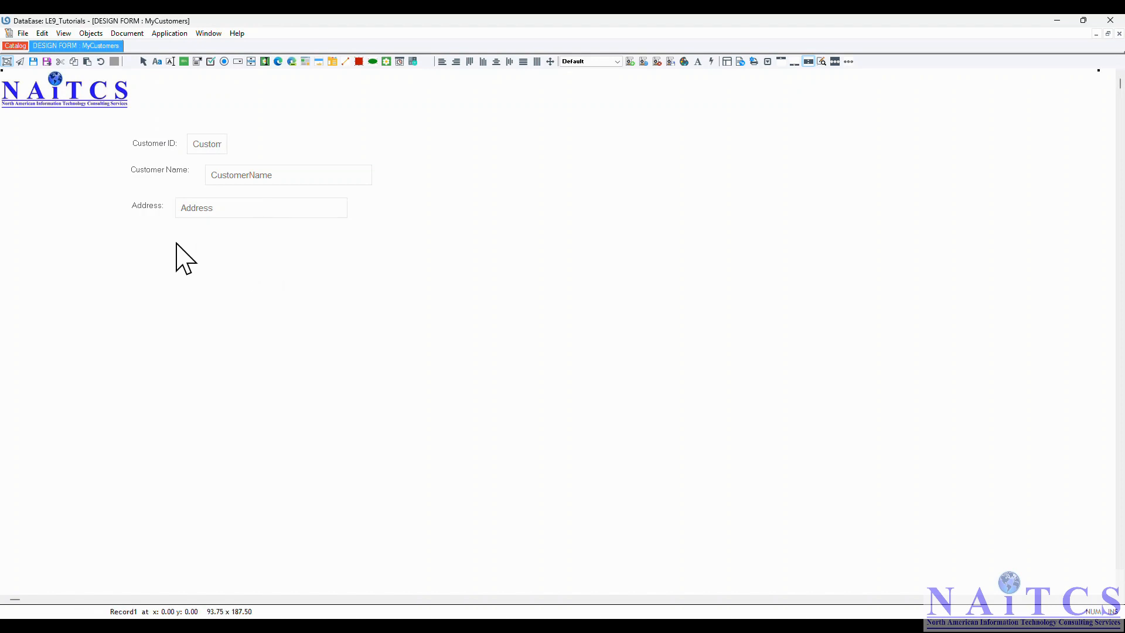
- Add a "City:" label below the Address label and place a text field named City to its right
key(ctrl+t)
click(130, 229)
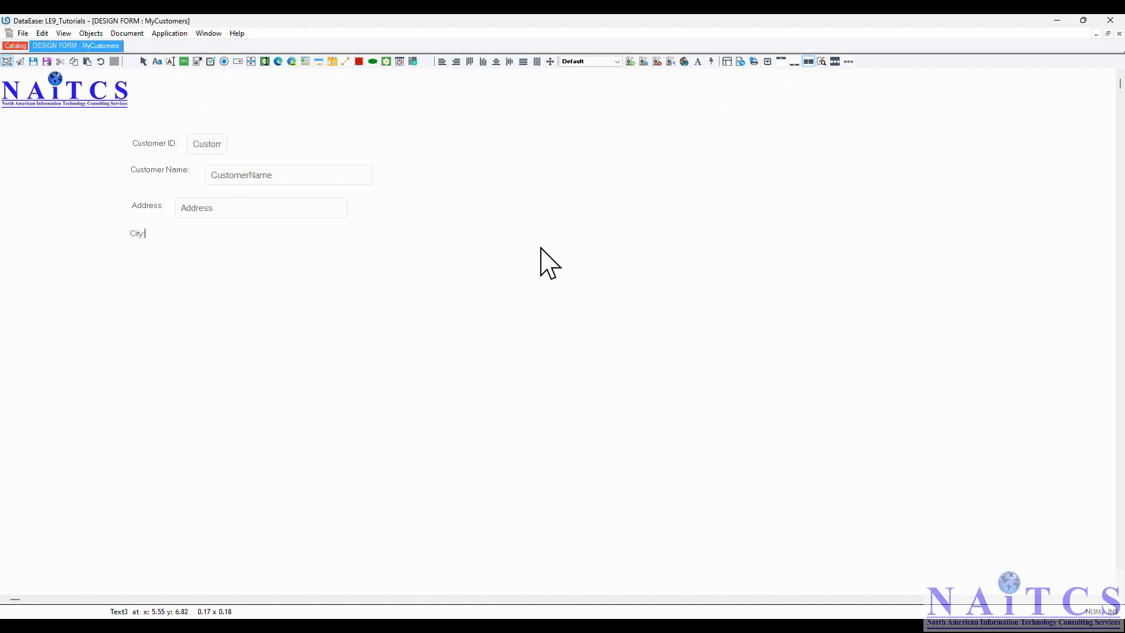
key(F10)
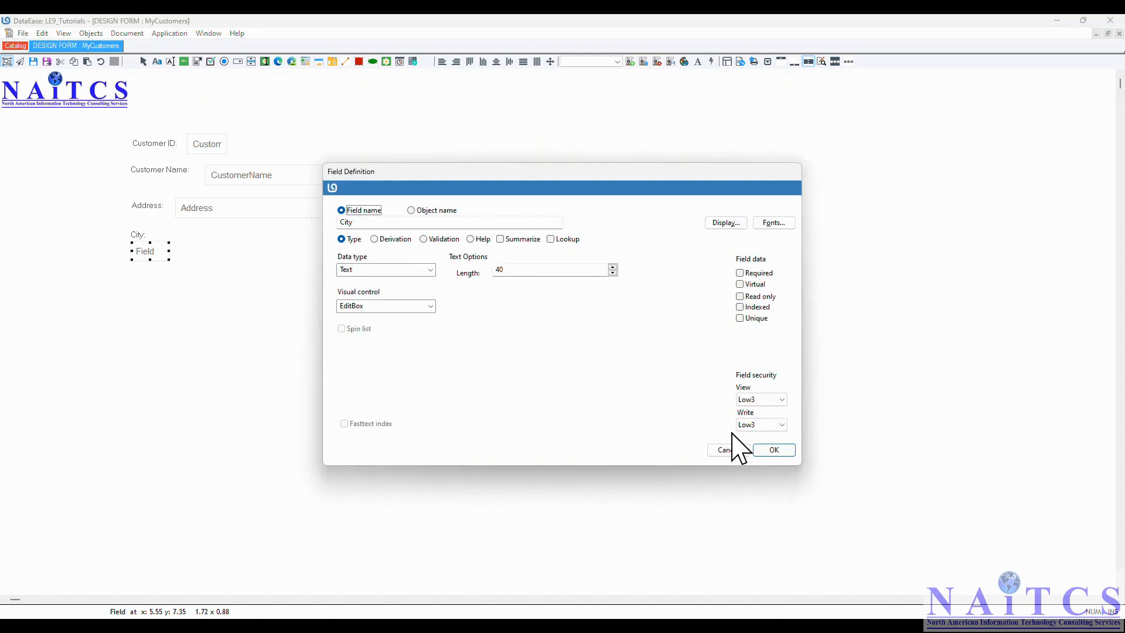
click(774, 450)
drag(160, 252, 194, 236)
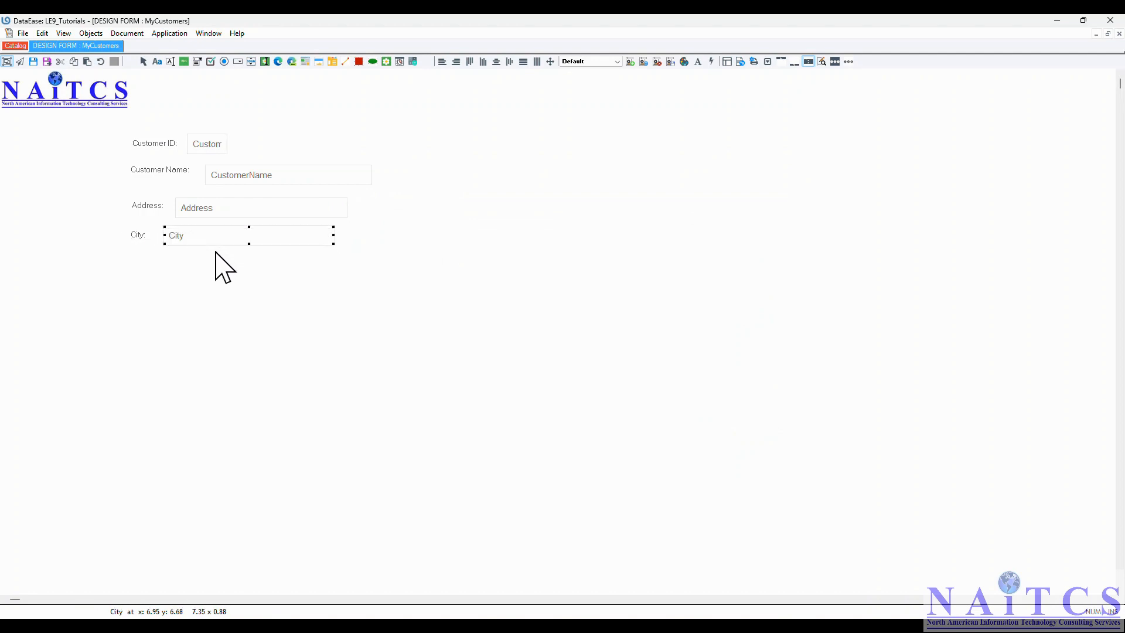
- Add a "State:" label below the City label and place a State text field of length 2 to its right
click(129, 261)
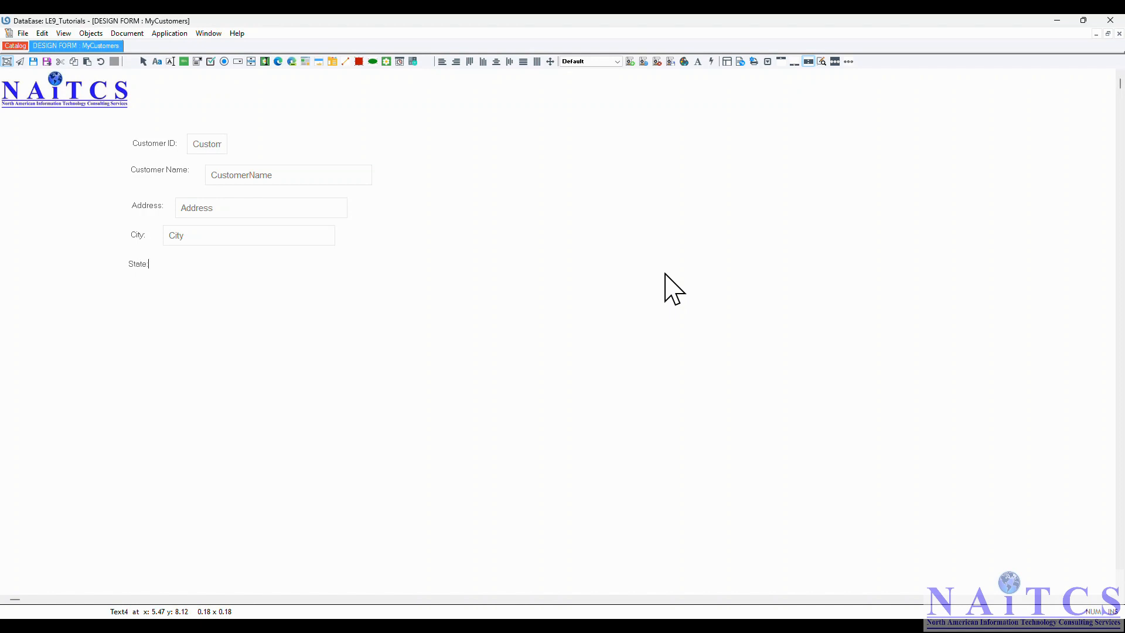
key(F10)
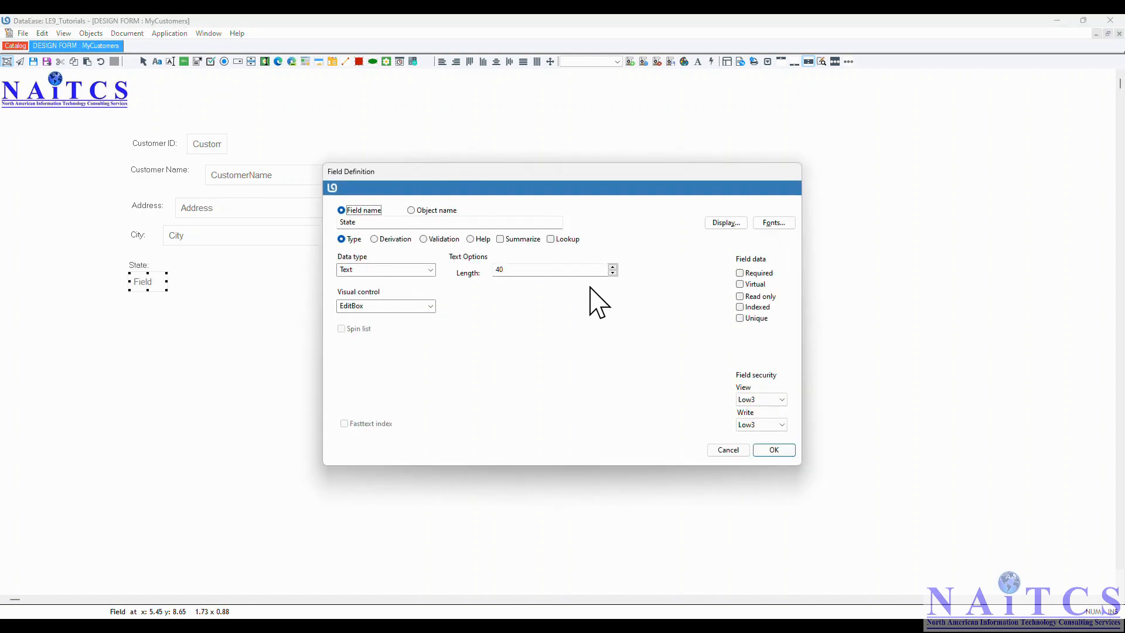
double_click(516, 270)
text(2)
click(772, 450)
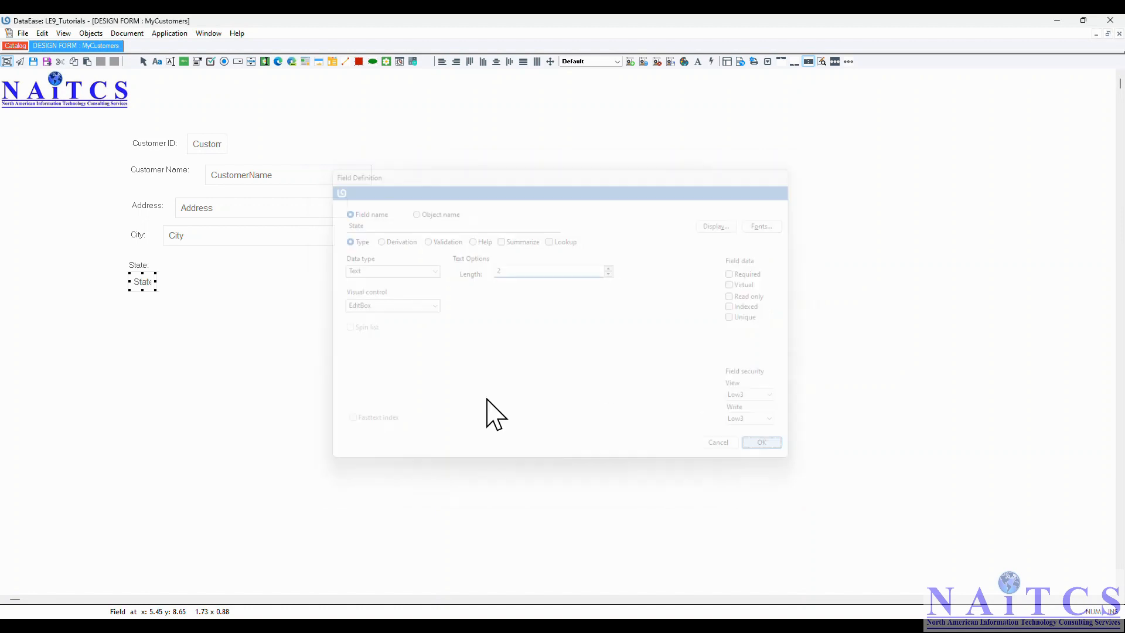
drag(149, 282, 184, 274)
drag(176, 266, 177, 267)
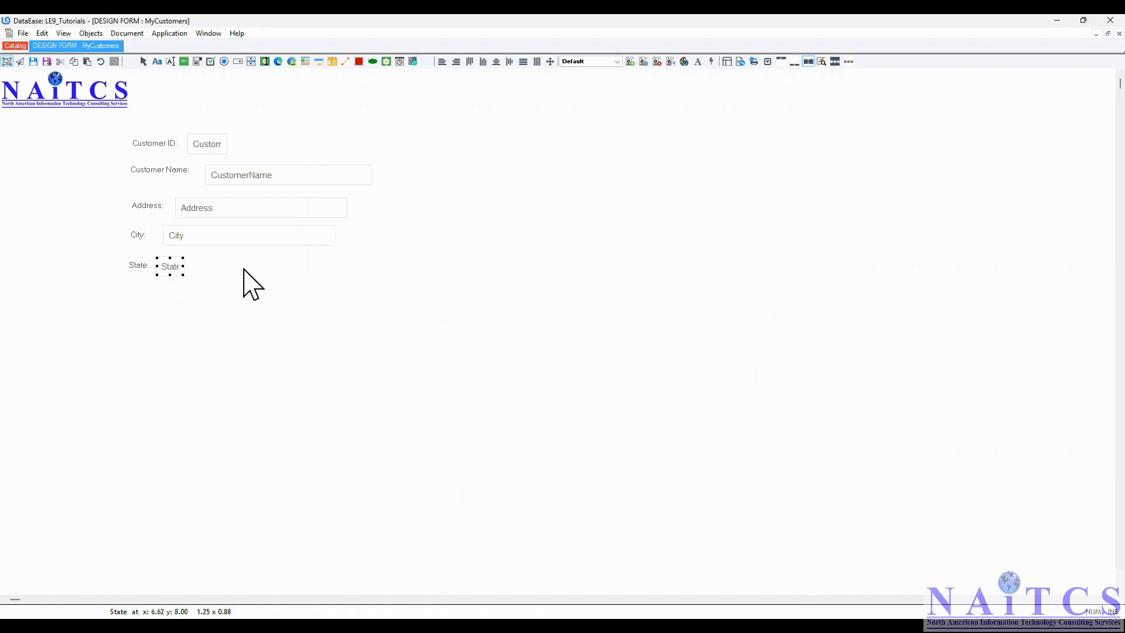
- Add a "Zip:" label to the right of the State field and create a field named Zip beneath it
click(198, 260)
key(Return)
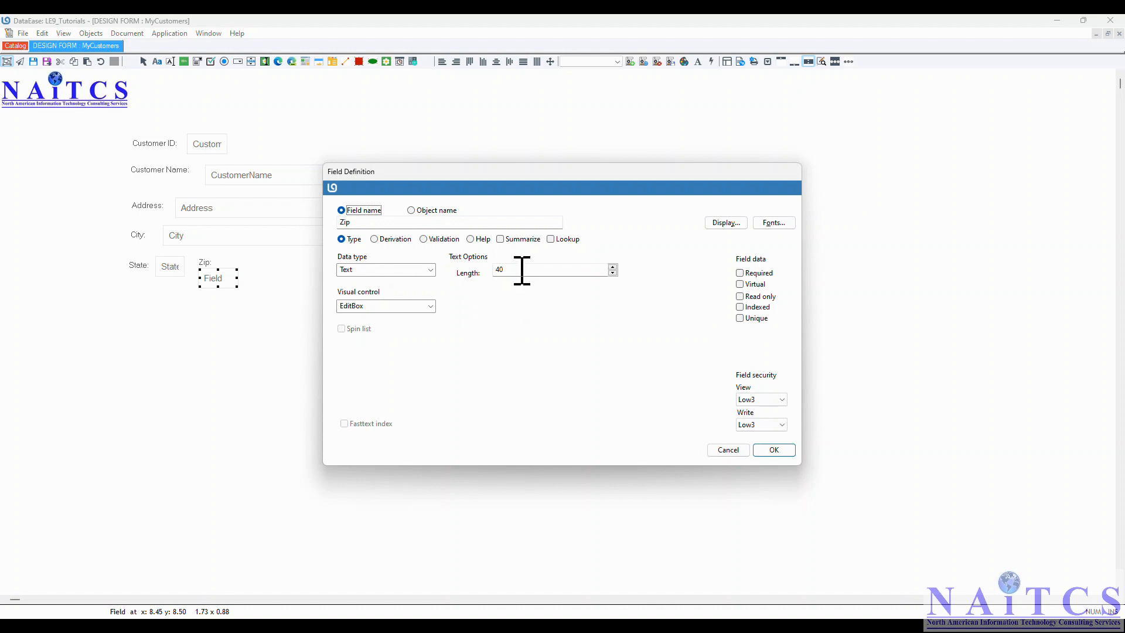
- Define the Zip field's data type as Numeric String with the format 99999
click(431, 271)
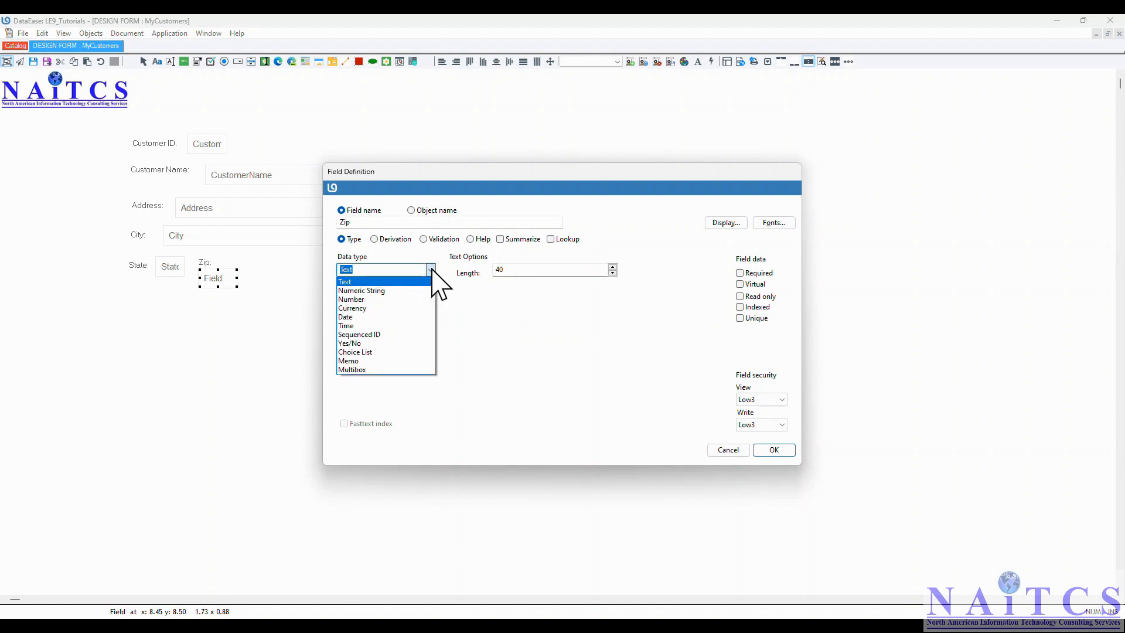
click(394, 290)
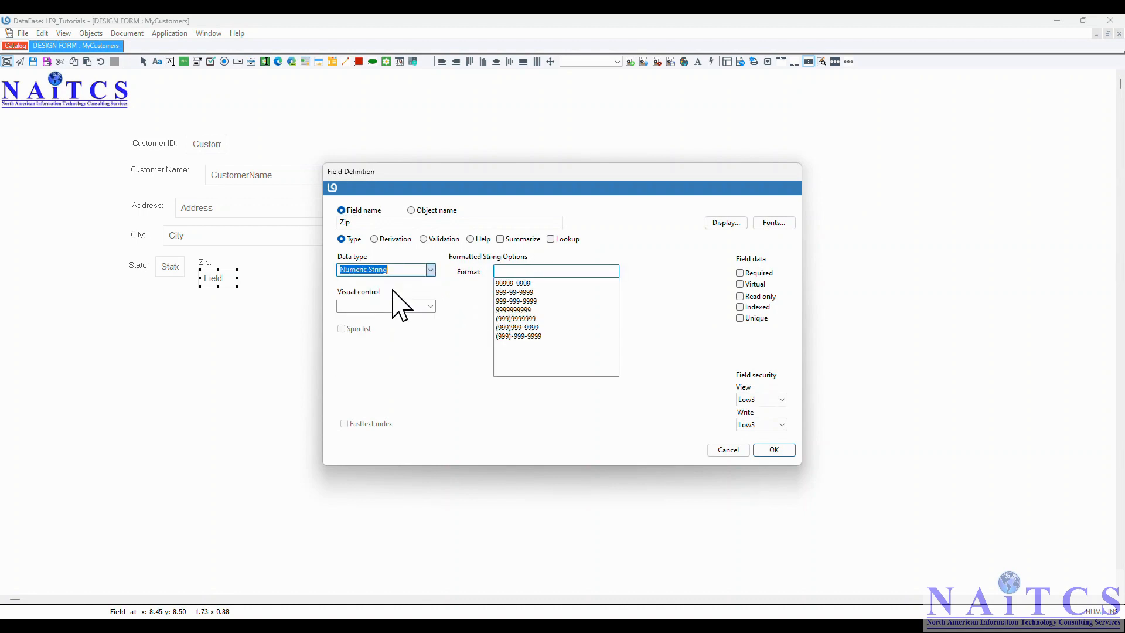
click(431, 270)
click(372, 299)
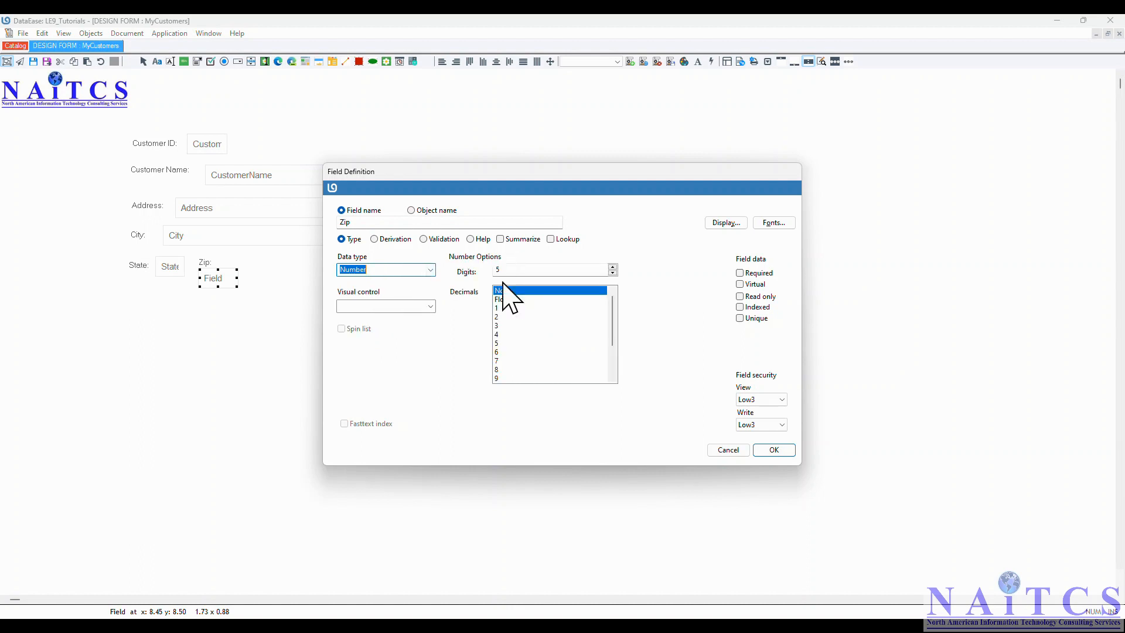
click(430, 270)
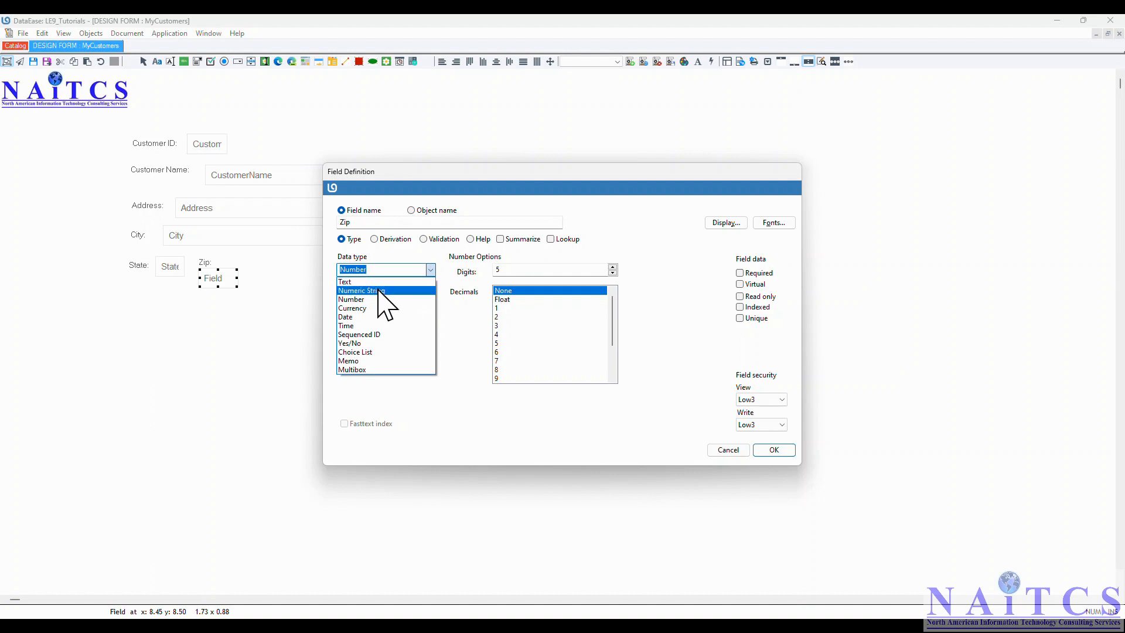
click(380, 292)
click(557, 271)
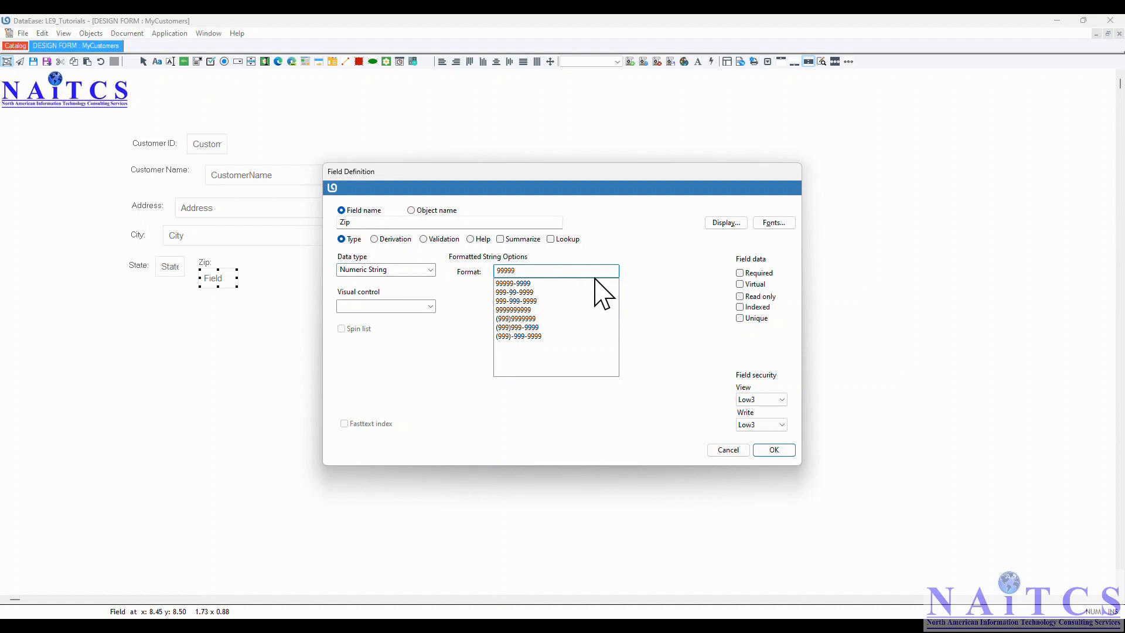
click(773, 450)
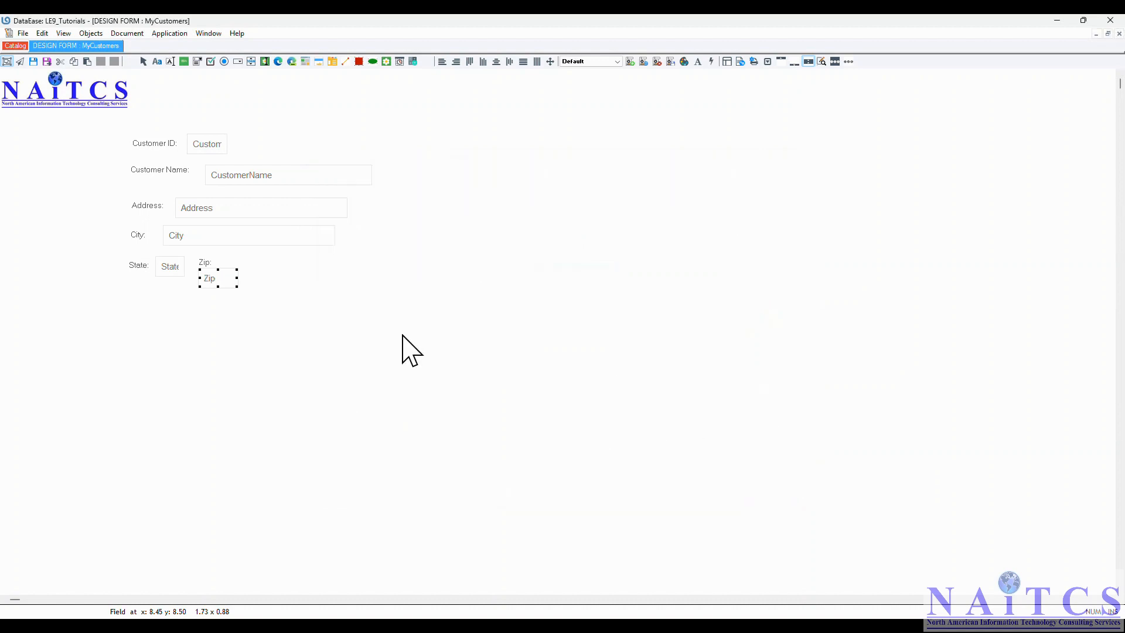
- Move the Zip field to the right of its "Zip:" label and save the MyCustomers form
drag(220, 280, 239, 268)
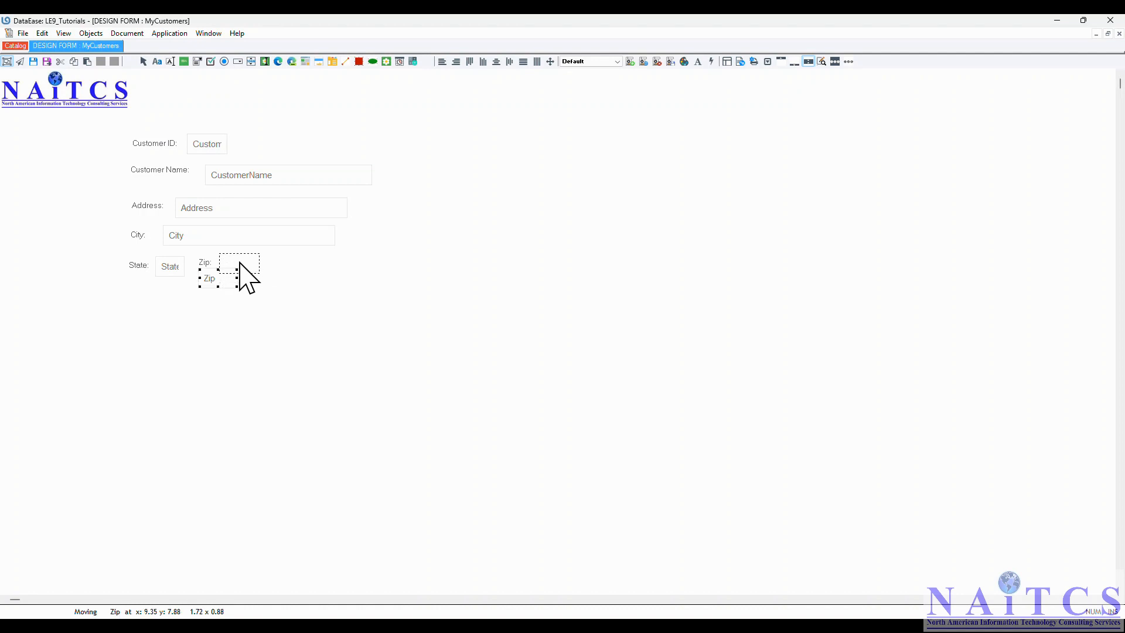
click(462, 310)
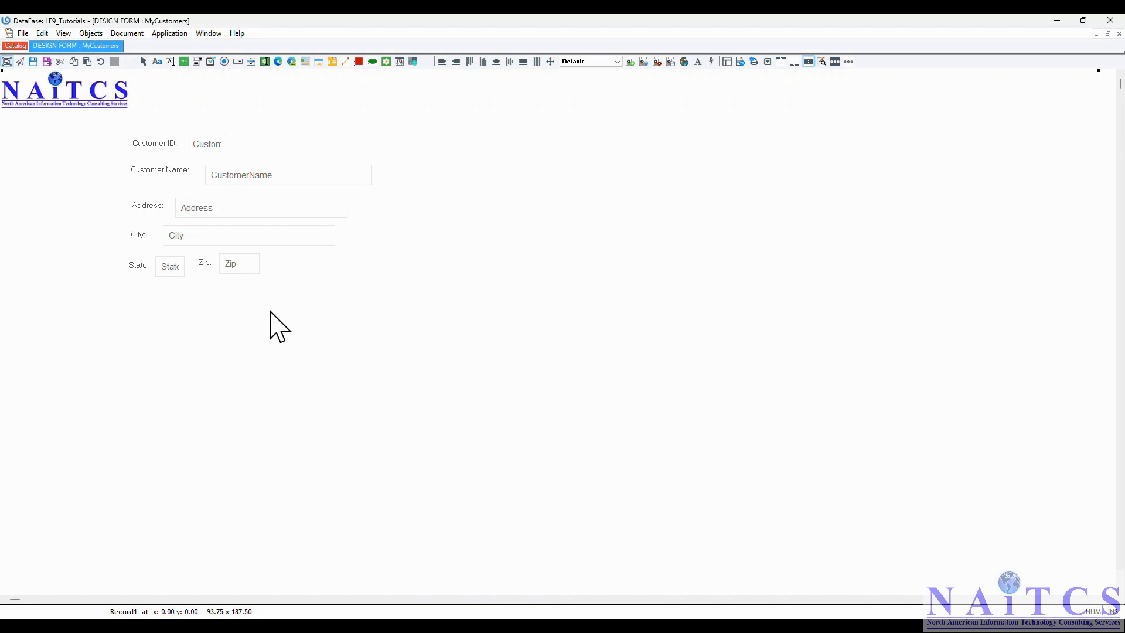
click(24, 34)
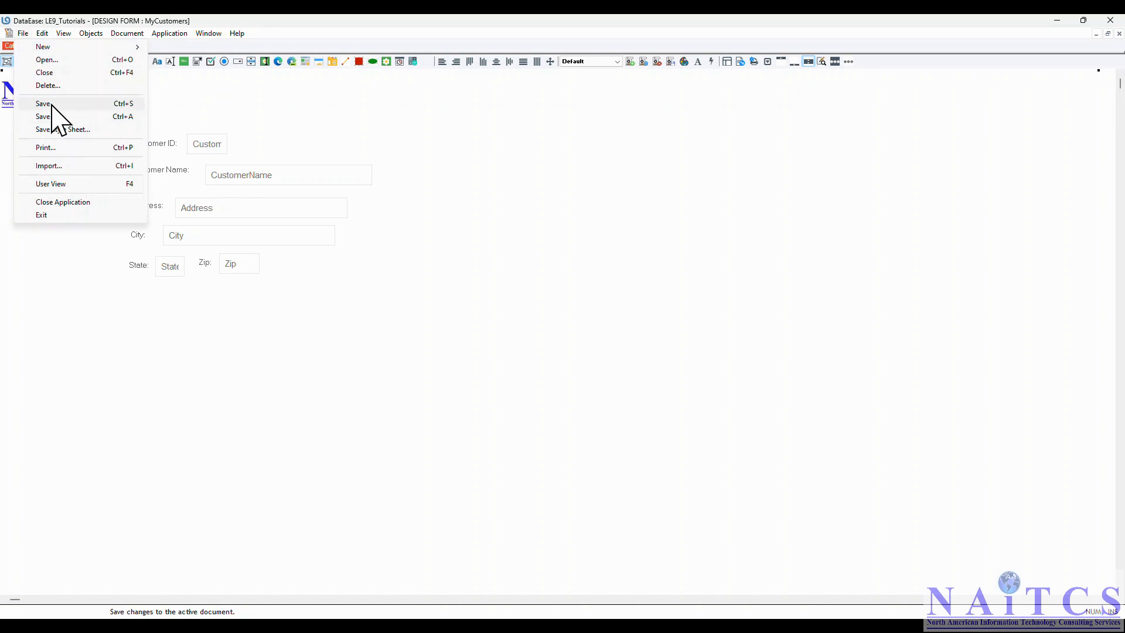
click(47, 105)
- Close the form design, refresh the catalog's forms list, and open MyCustomers for record entry
click(22, 33)
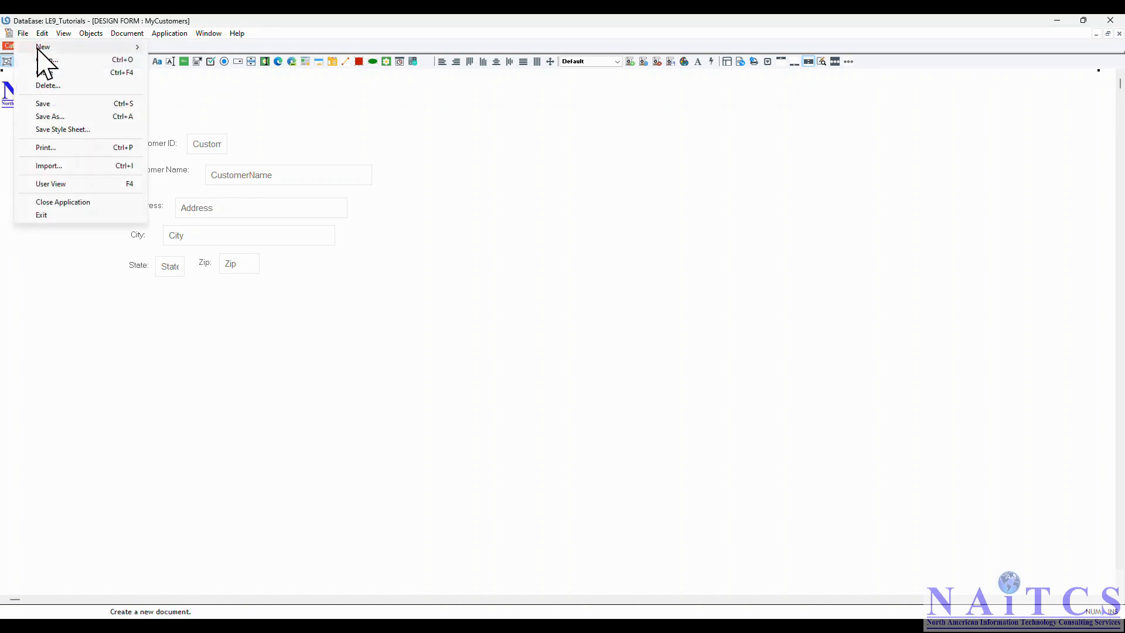
click(50, 74)
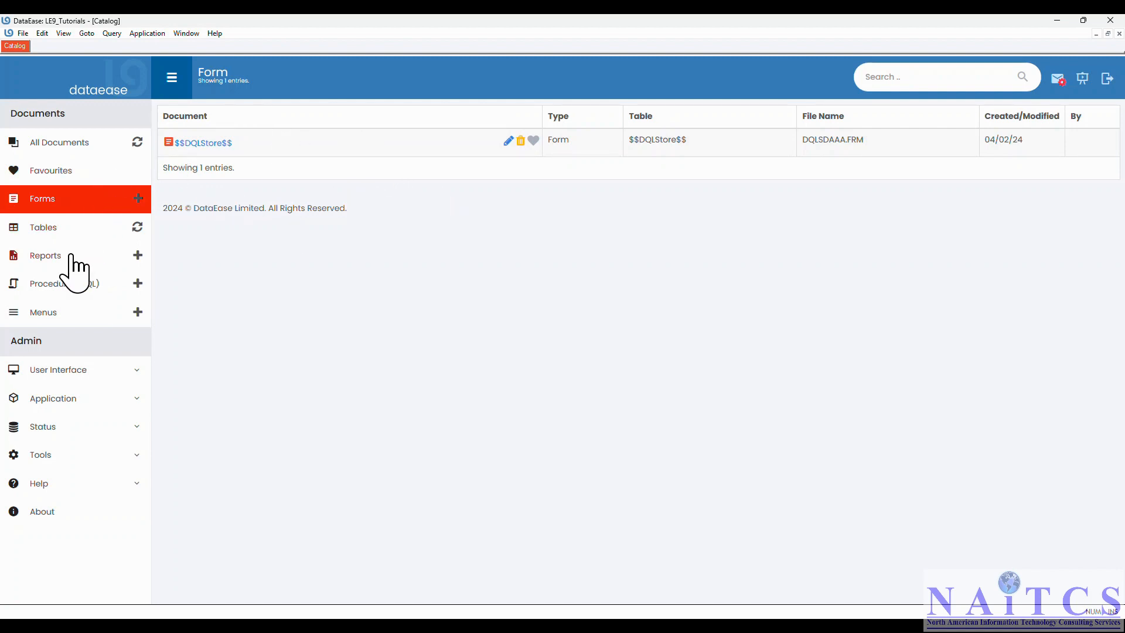
click(43, 257)
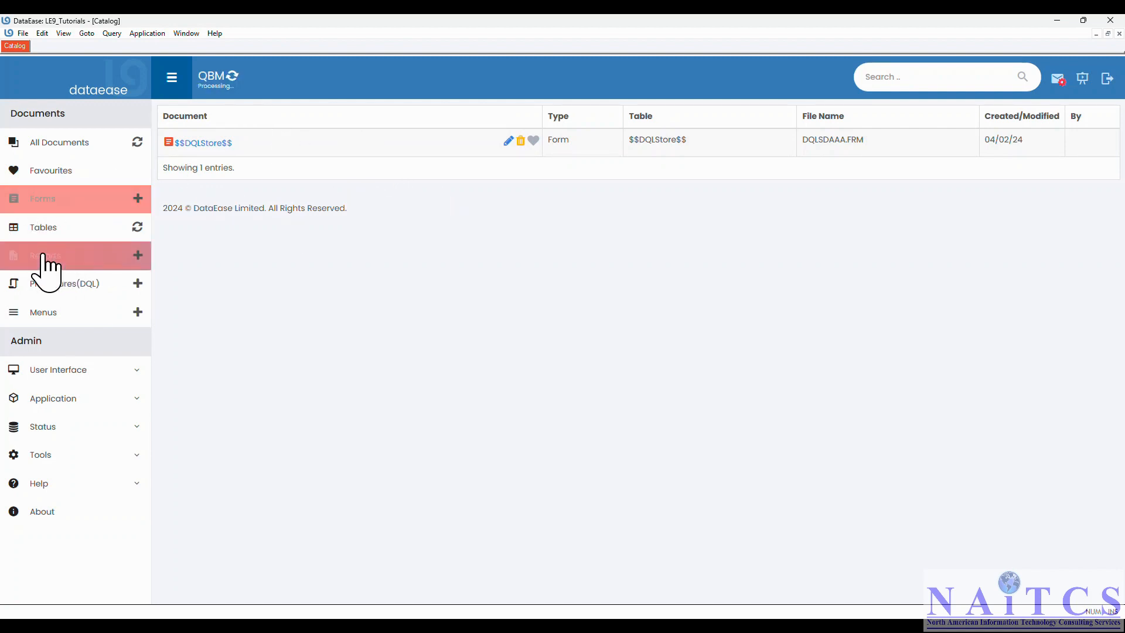
click(42, 205)
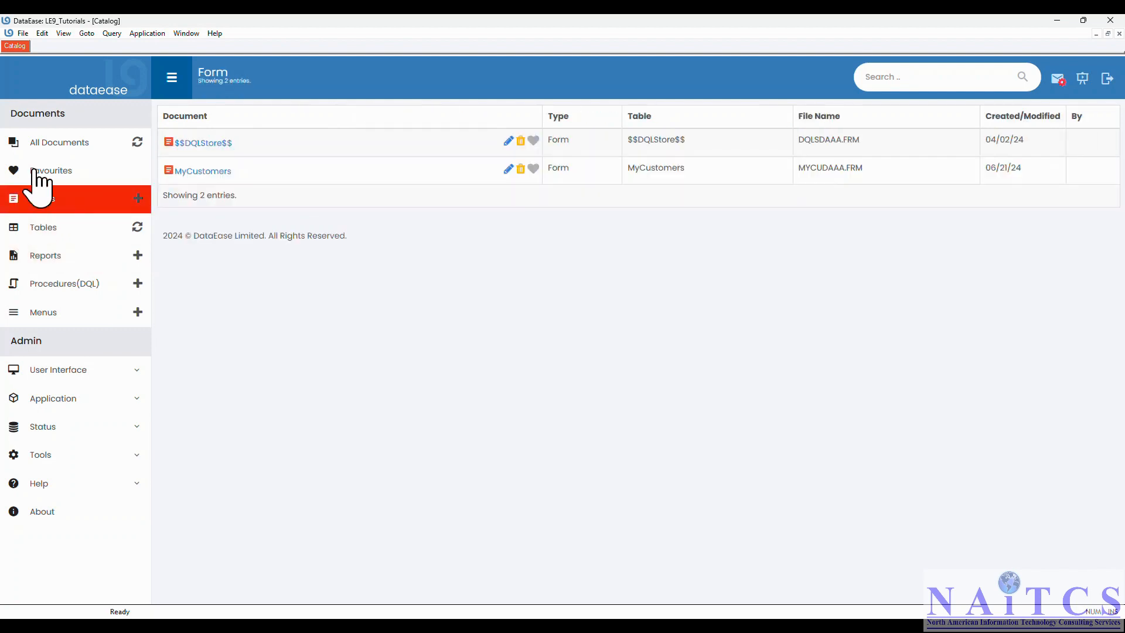
click(205, 171)
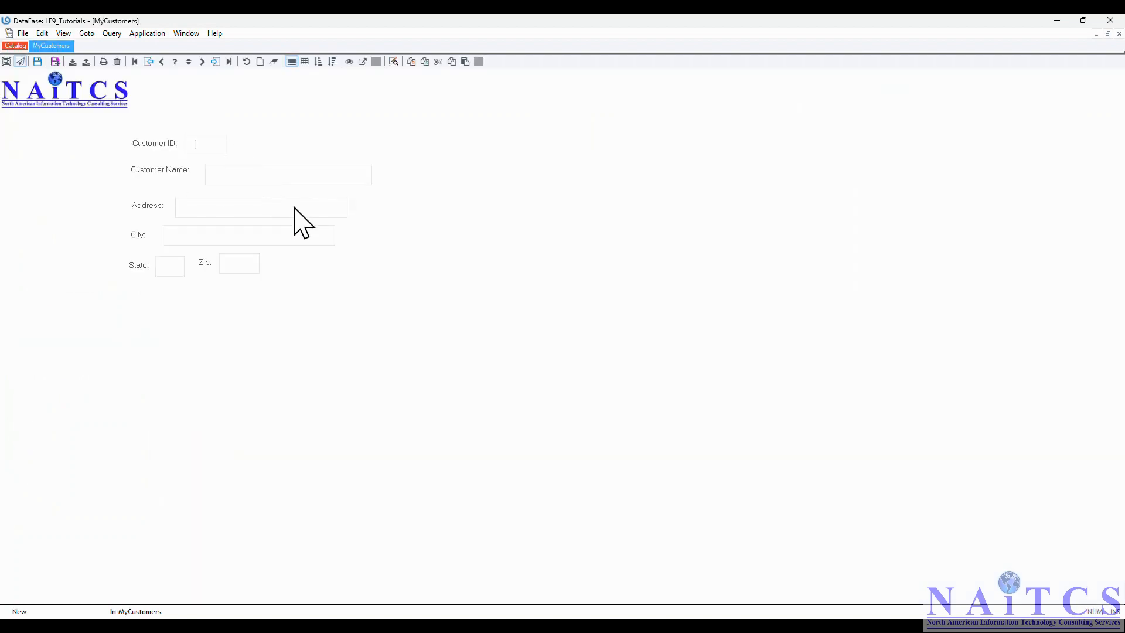
- Try the blank record's entry fields, check the record-saving commands, and return the form to Designer View
click(230, 172)
click(206, 205)
click(43, 34)
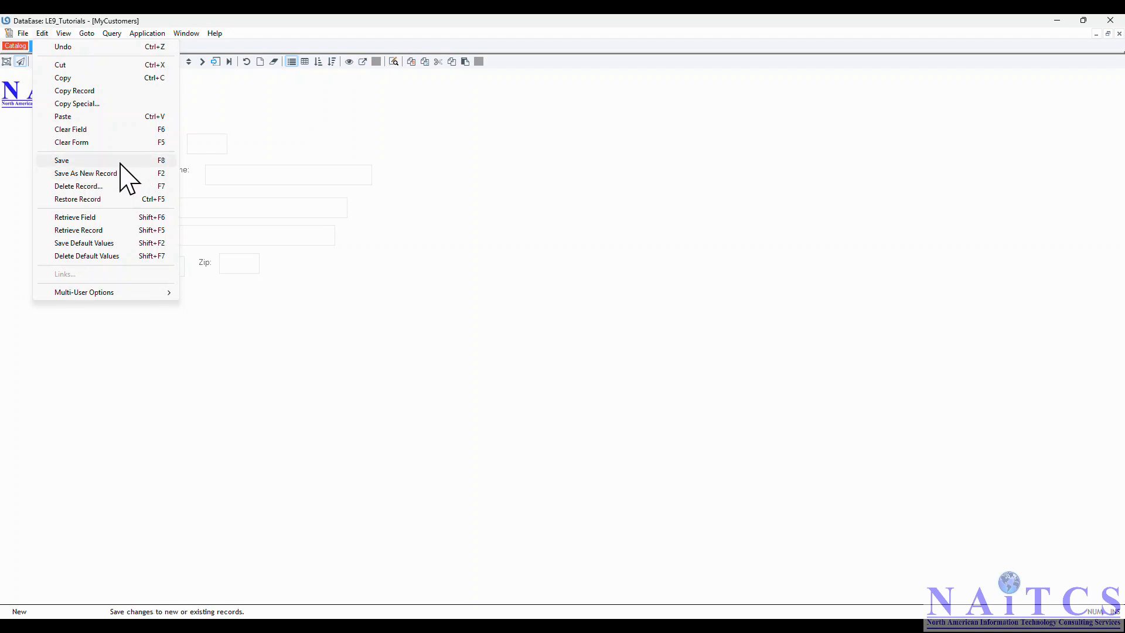
mouse_move(26, 33)
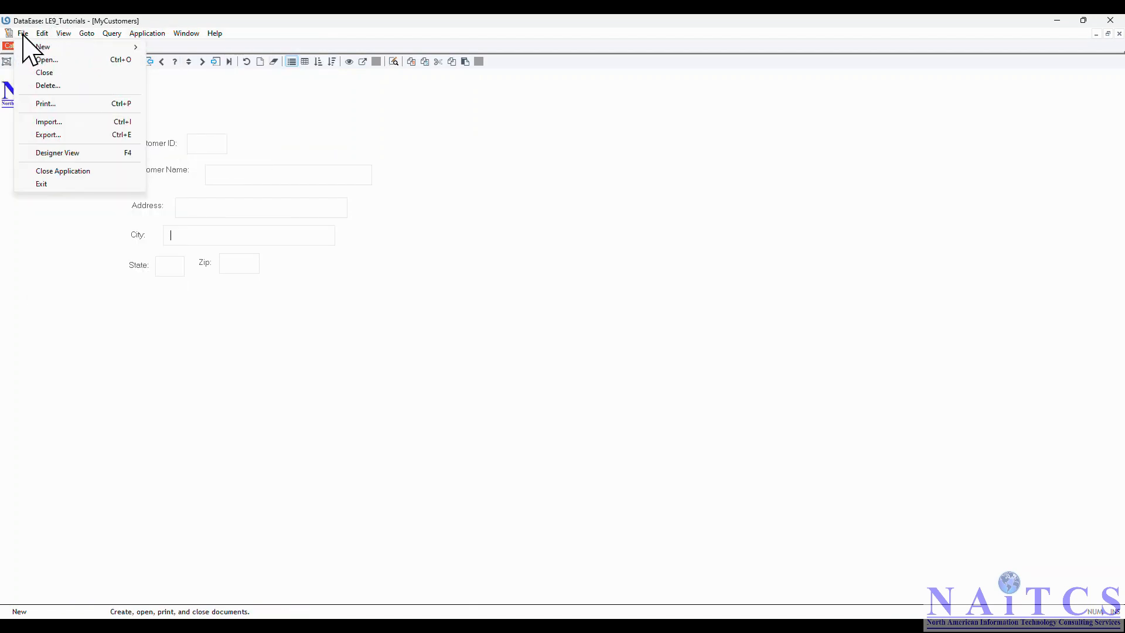
click(56, 154)
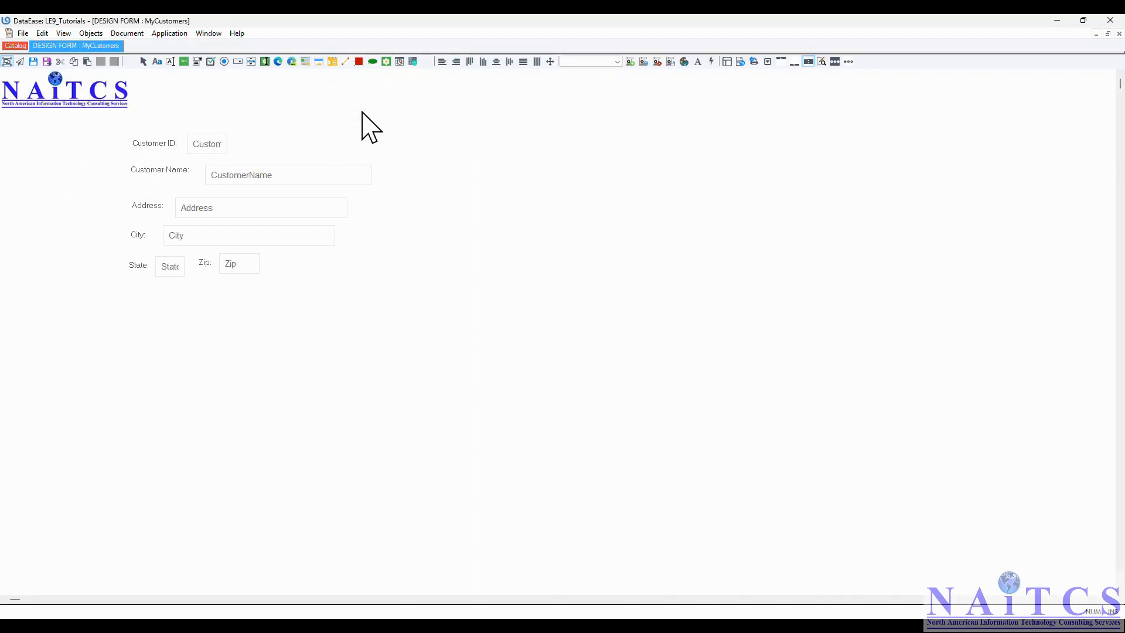
- Add a button labelled "Save" above and to the right of the customer fields
click(90, 34)
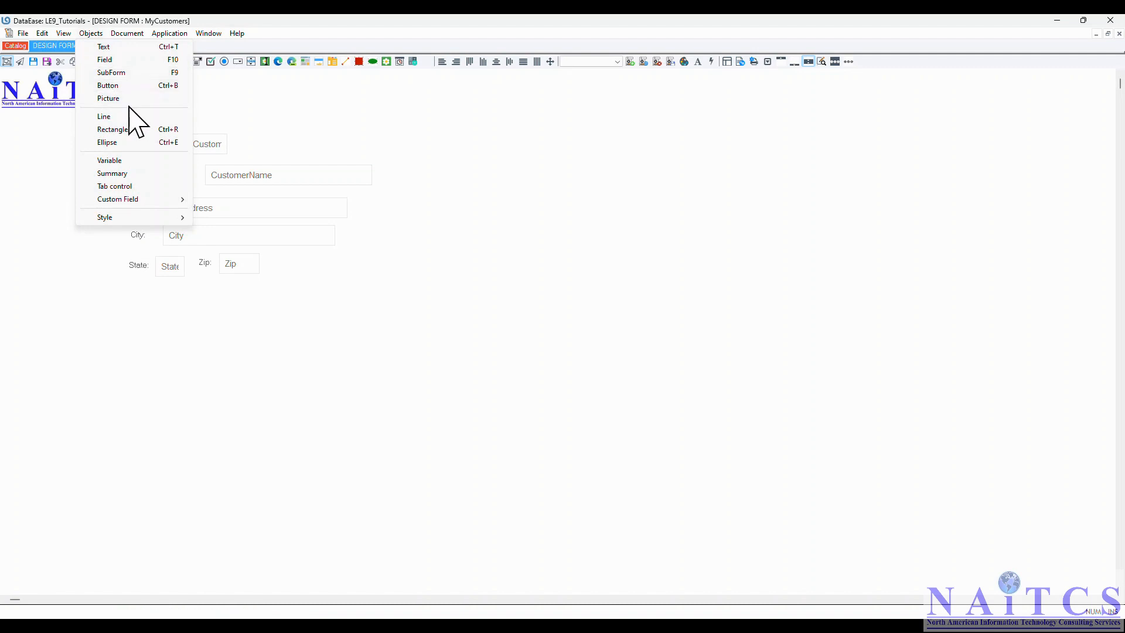
click(113, 86)
click(380, 94)
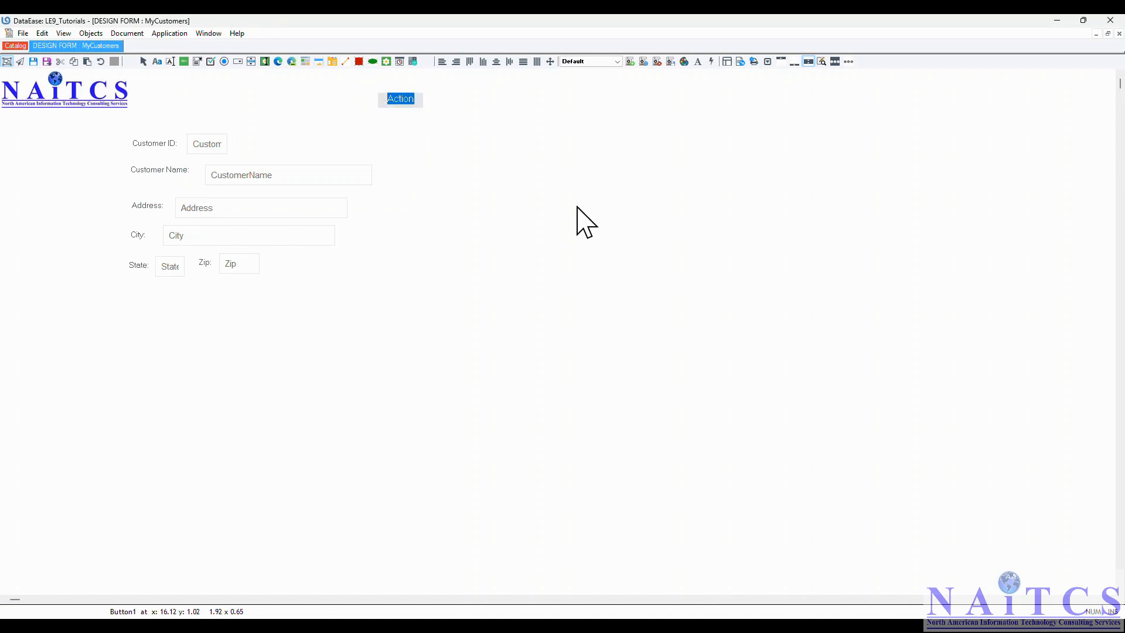
text(Rave)
key(Return)
- Set the Save button's display attributes to a green fill and a red font colour
click(600, 61)
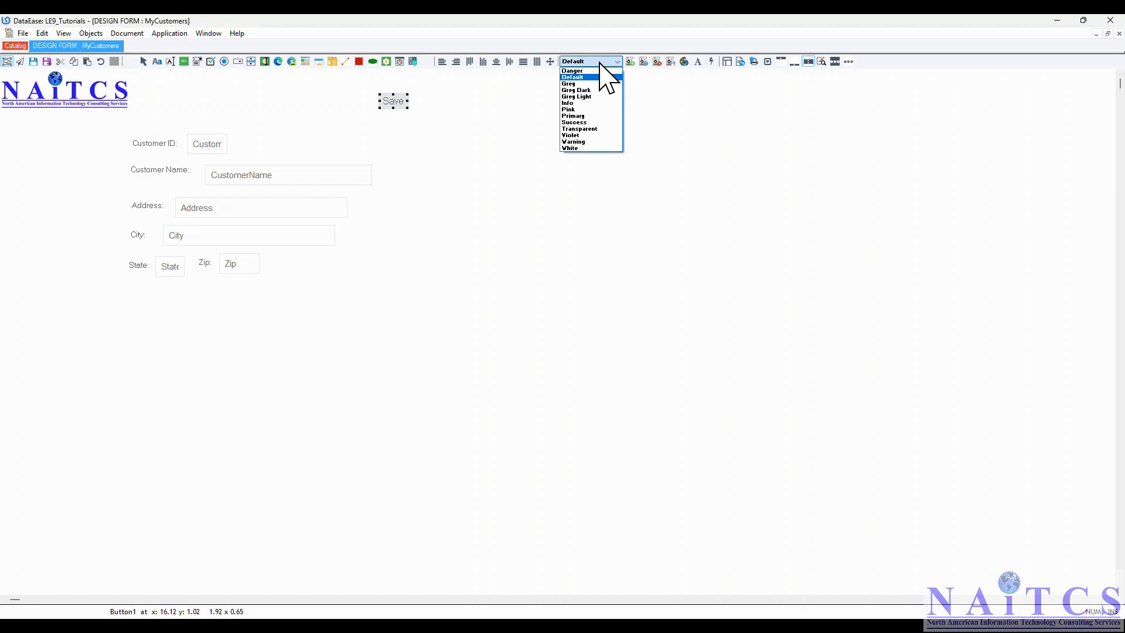
click(404, 106)
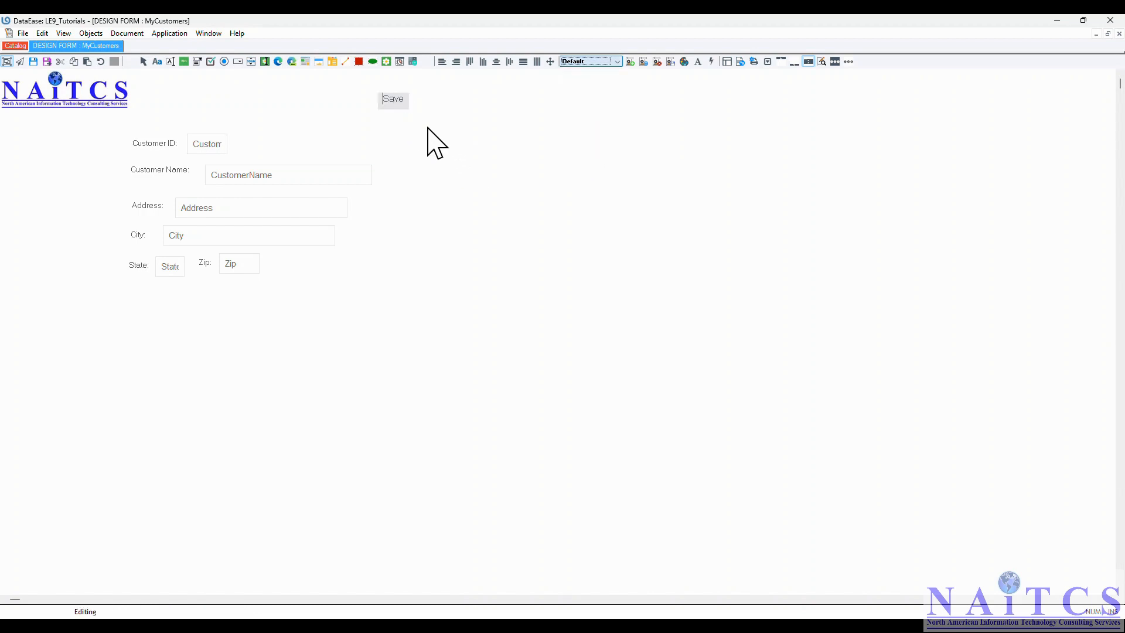
right_click(401, 108)
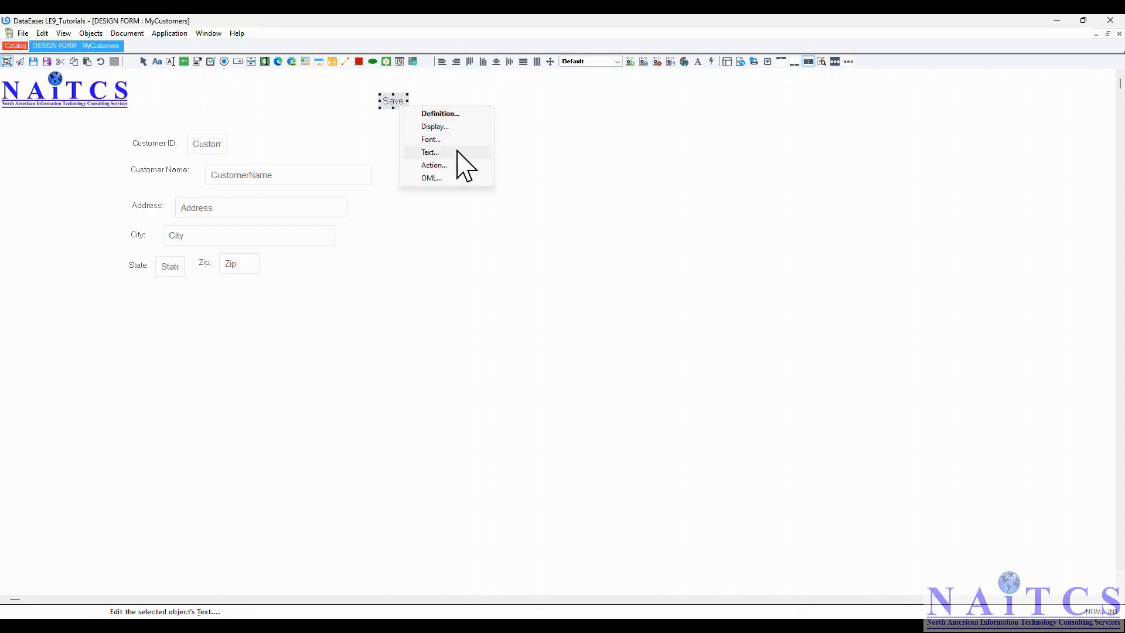
click(435, 126)
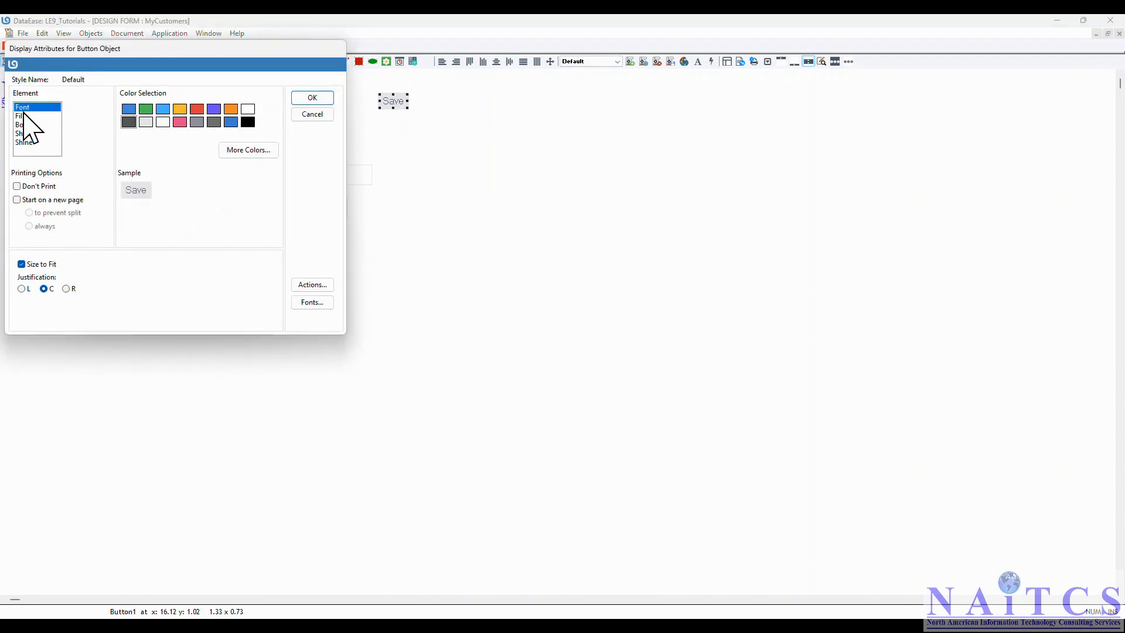
click(23, 115)
click(147, 110)
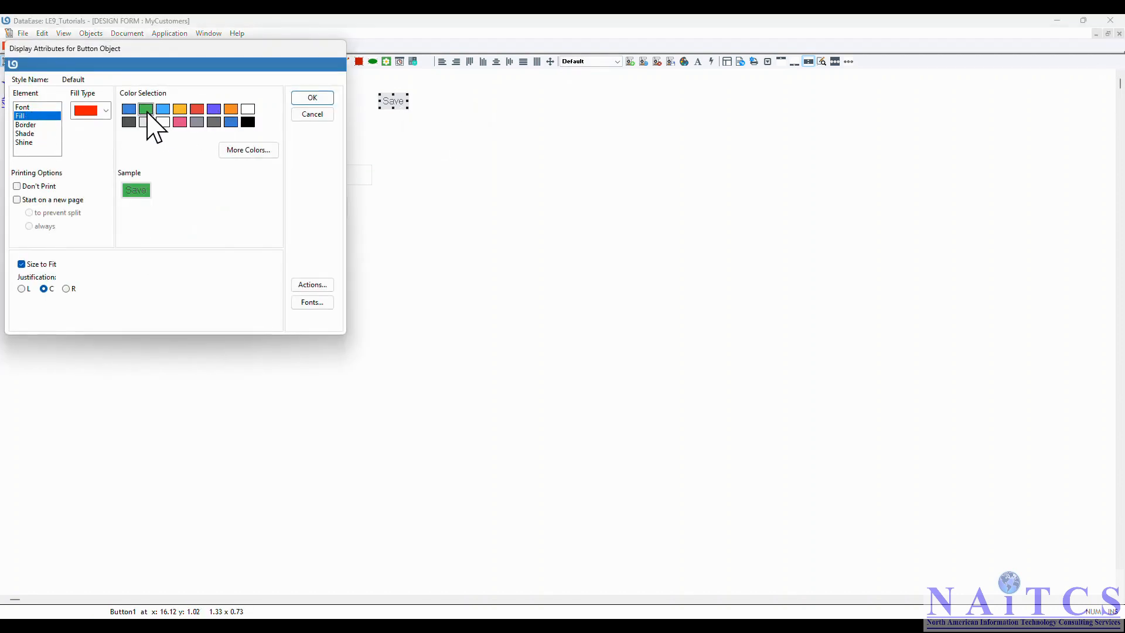
click(31, 107)
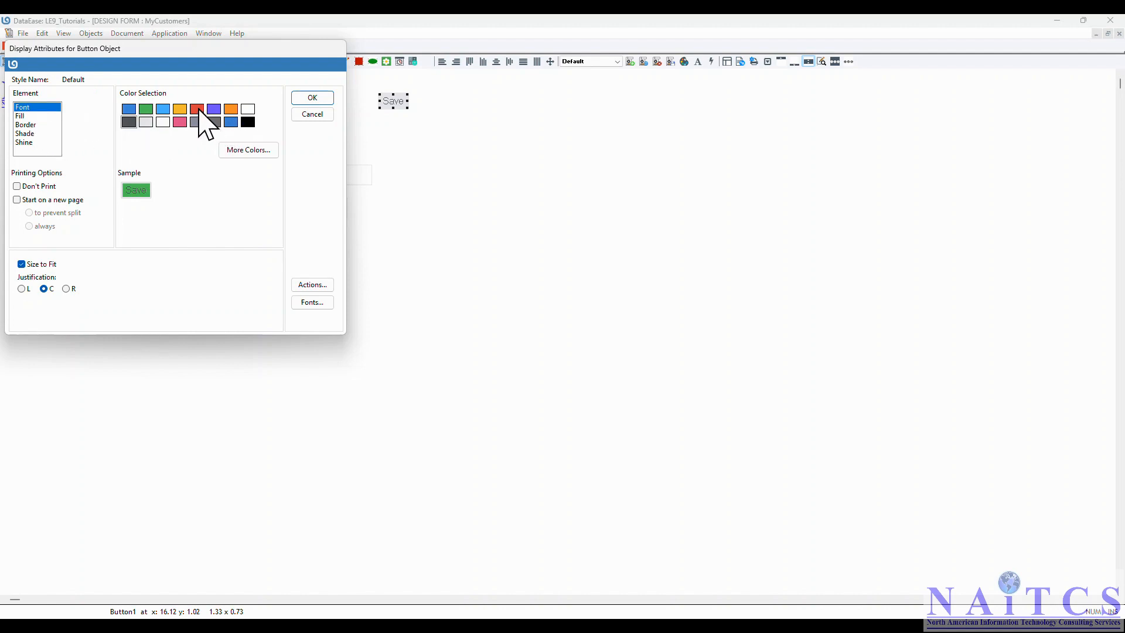
click(199, 110)
click(312, 97)
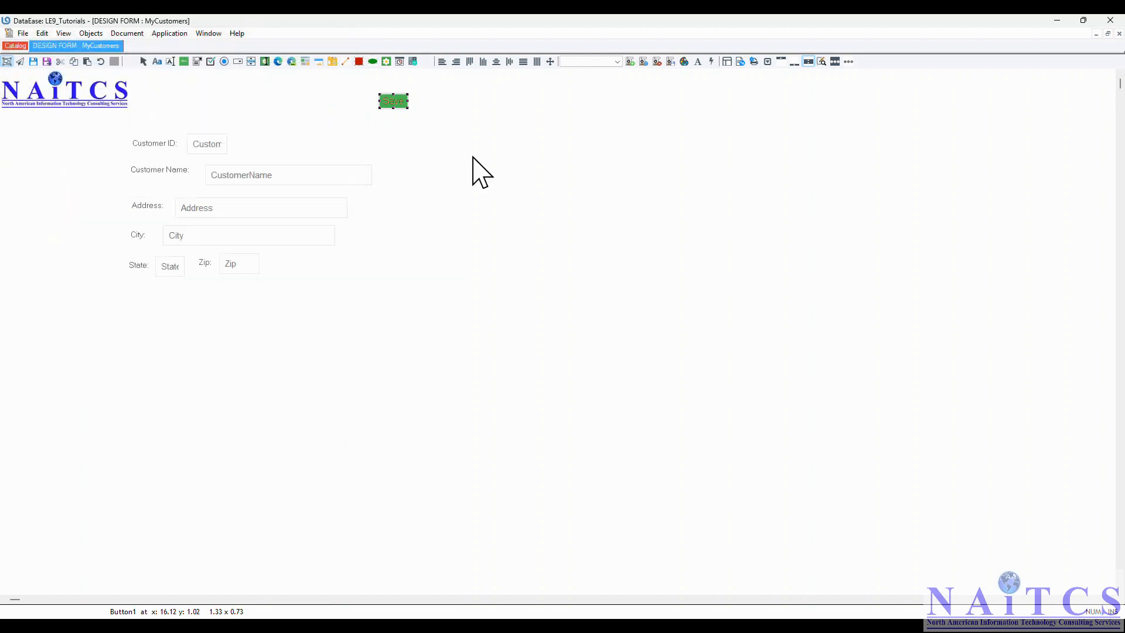
- Set the Save button's font to Arial, Bold, size 14
right_click(396, 105)
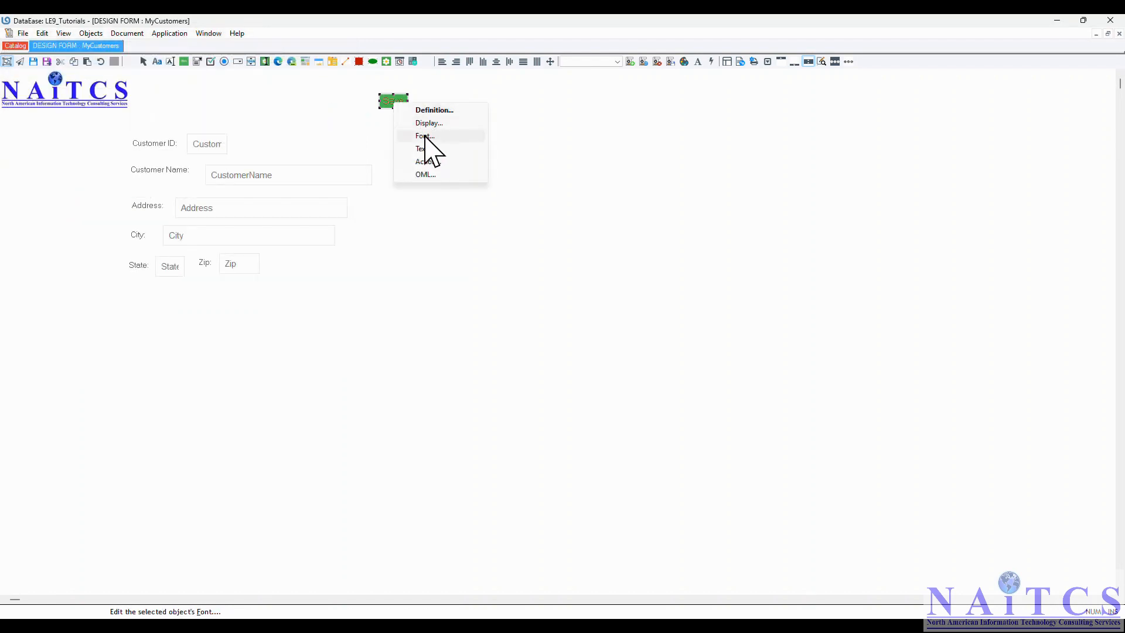
click(424, 135)
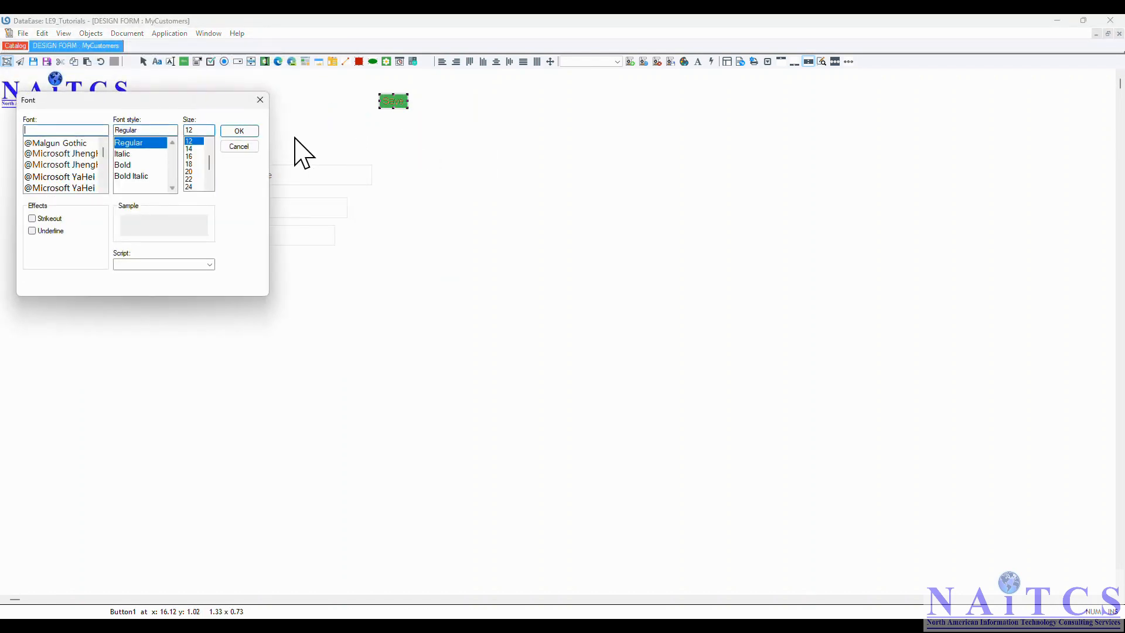
text(ar)
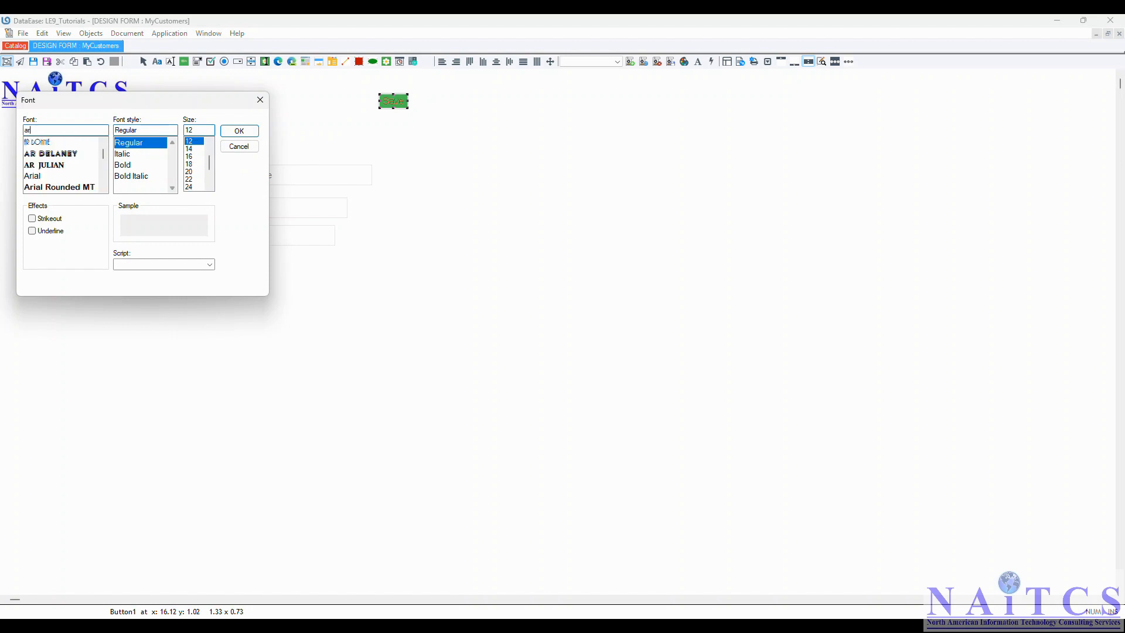
click(55, 176)
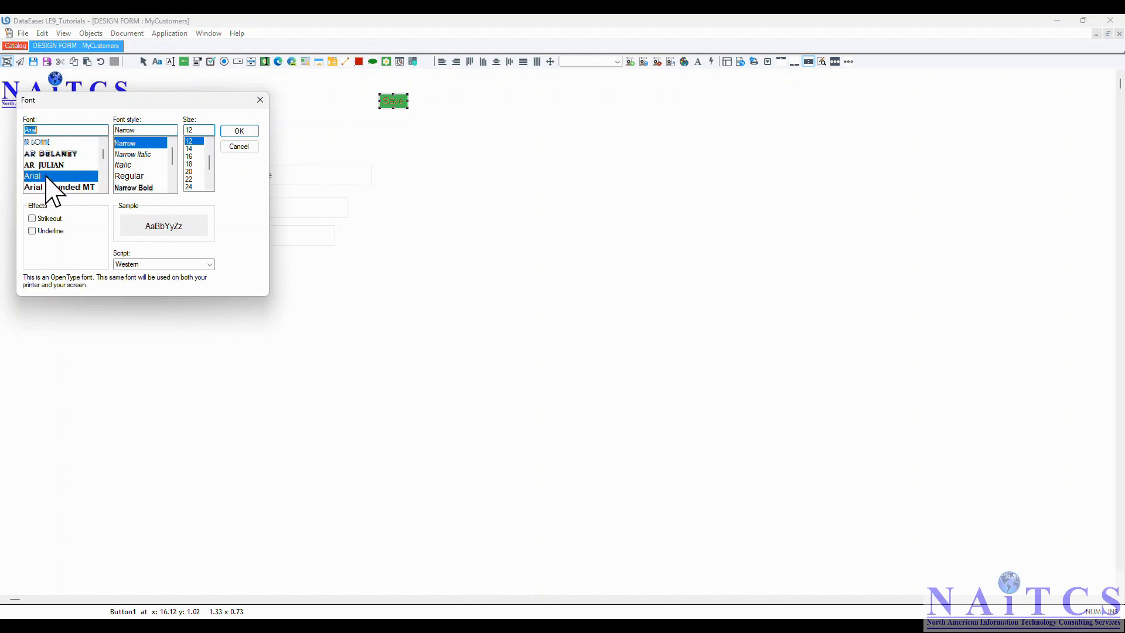
scroll(150, 161, down, 2)
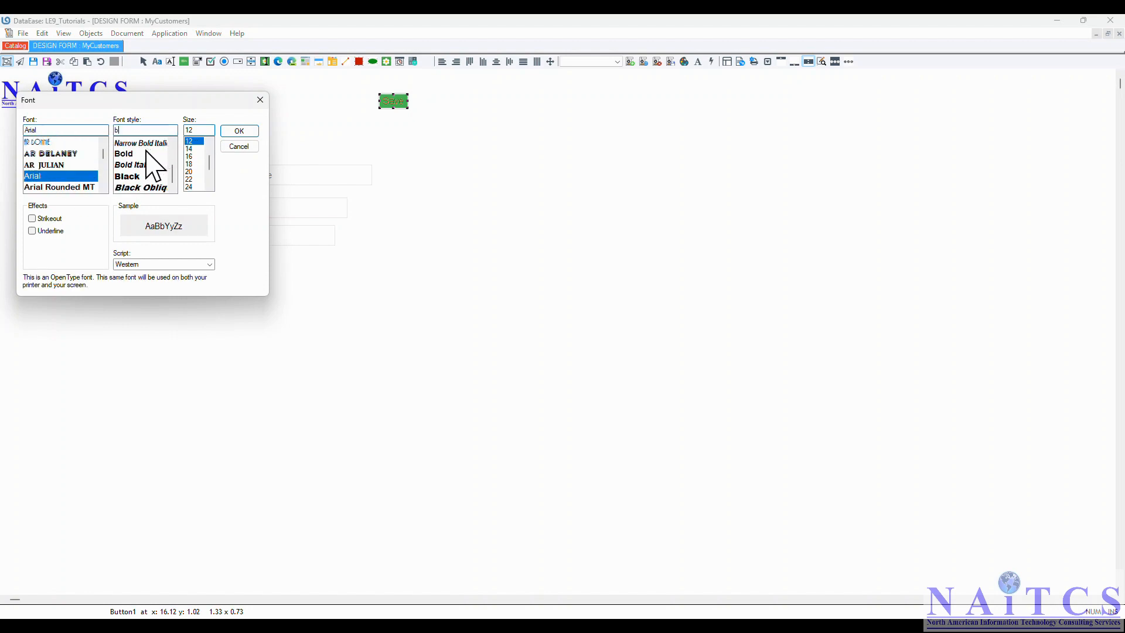
click(137, 154)
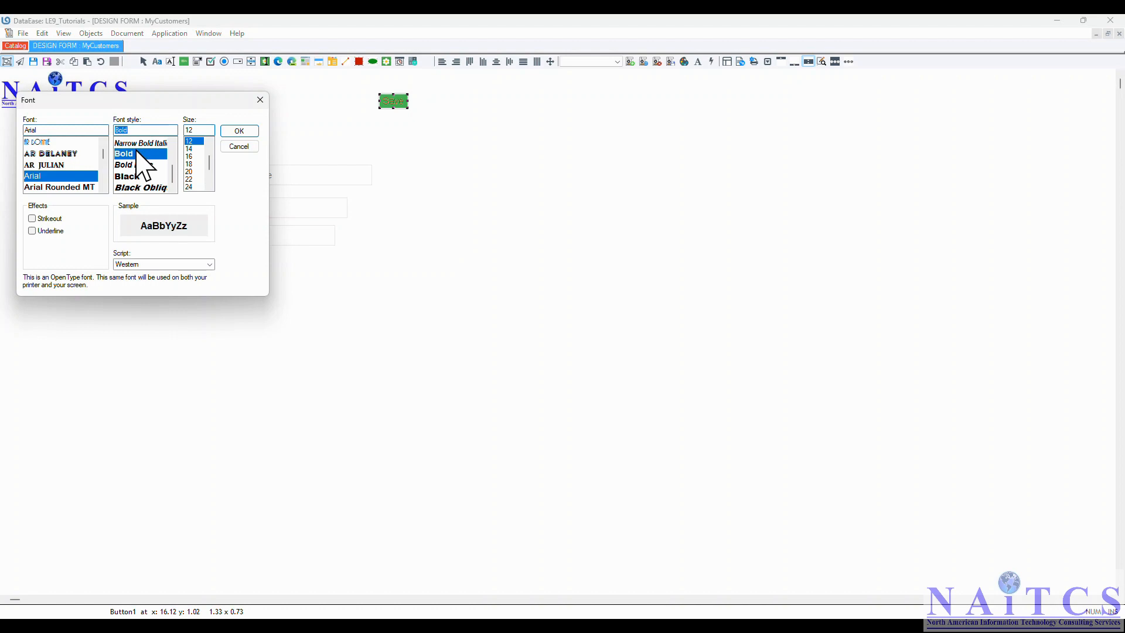
click(194, 148)
click(232, 131)
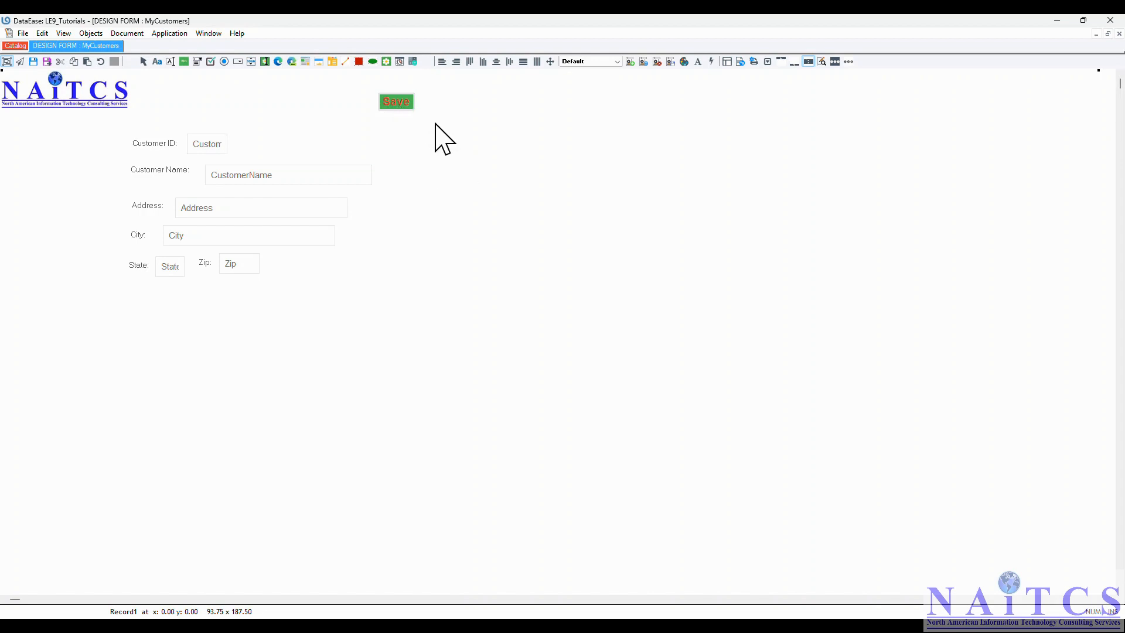
- Assign the Record Save action to the Save button
right_click(402, 105)
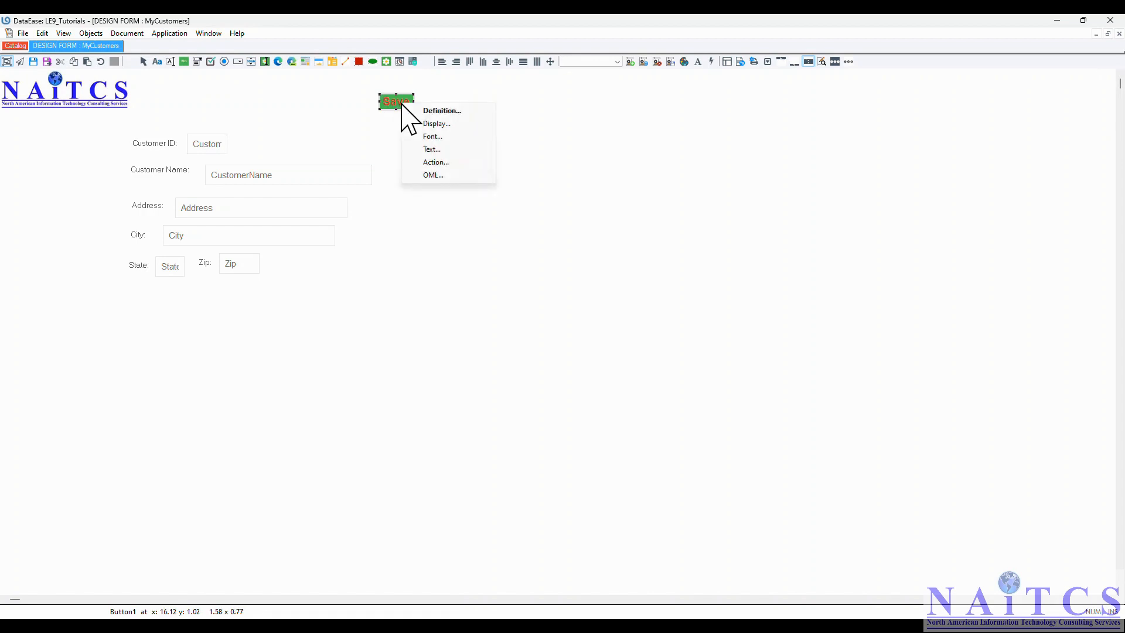
click(438, 164)
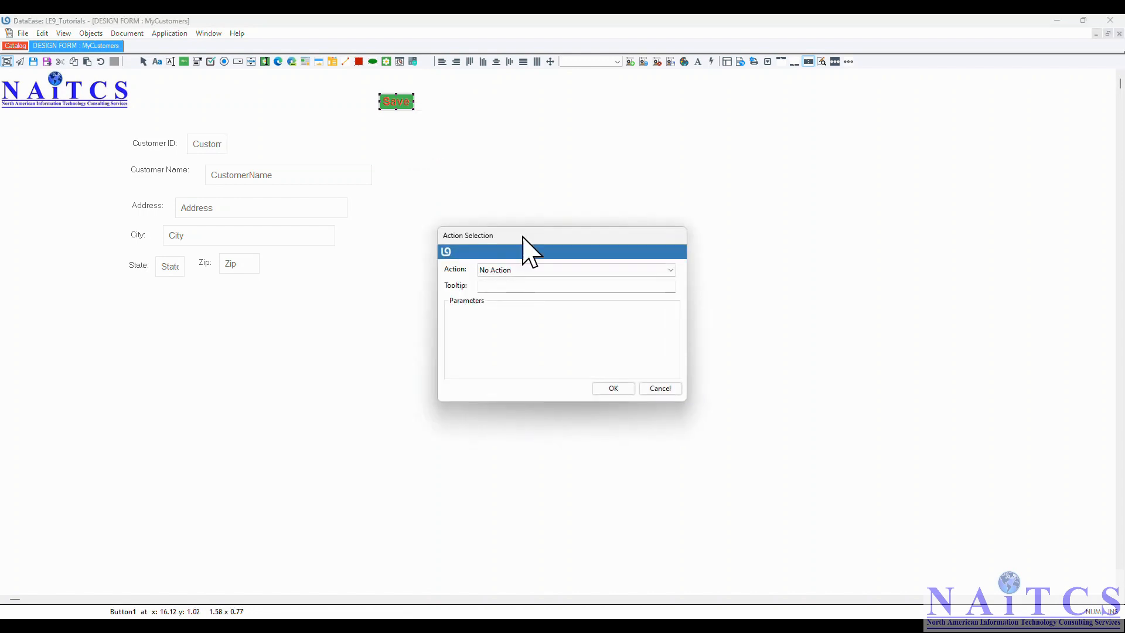
click(567, 271)
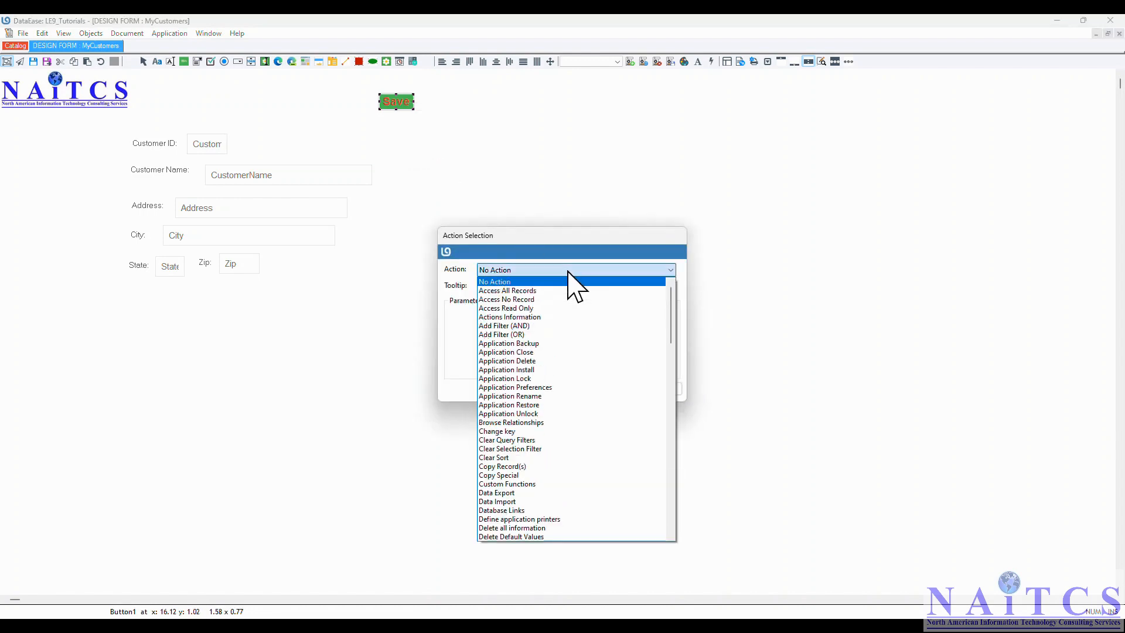
drag(672, 333, 683, 456)
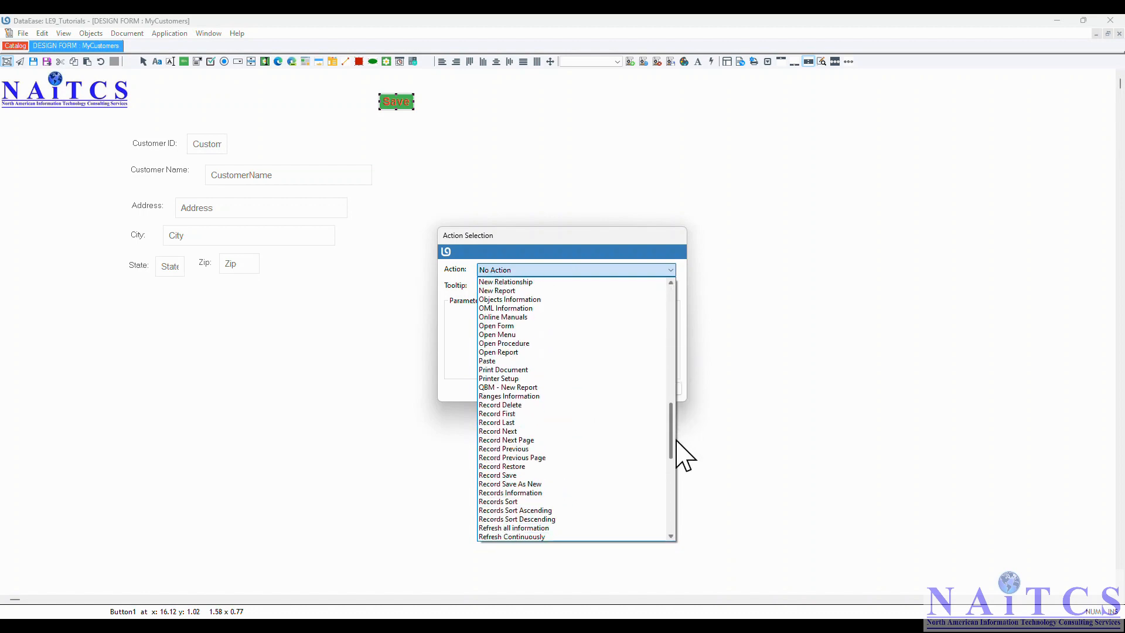
click(569, 476)
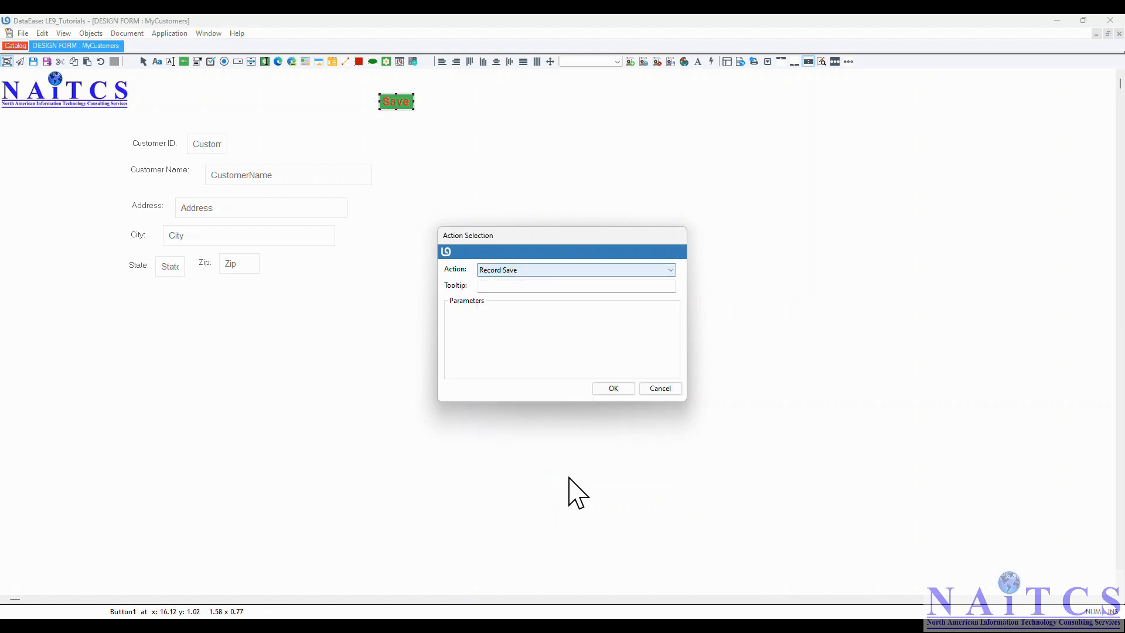
click(612, 389)
click(488, 169)
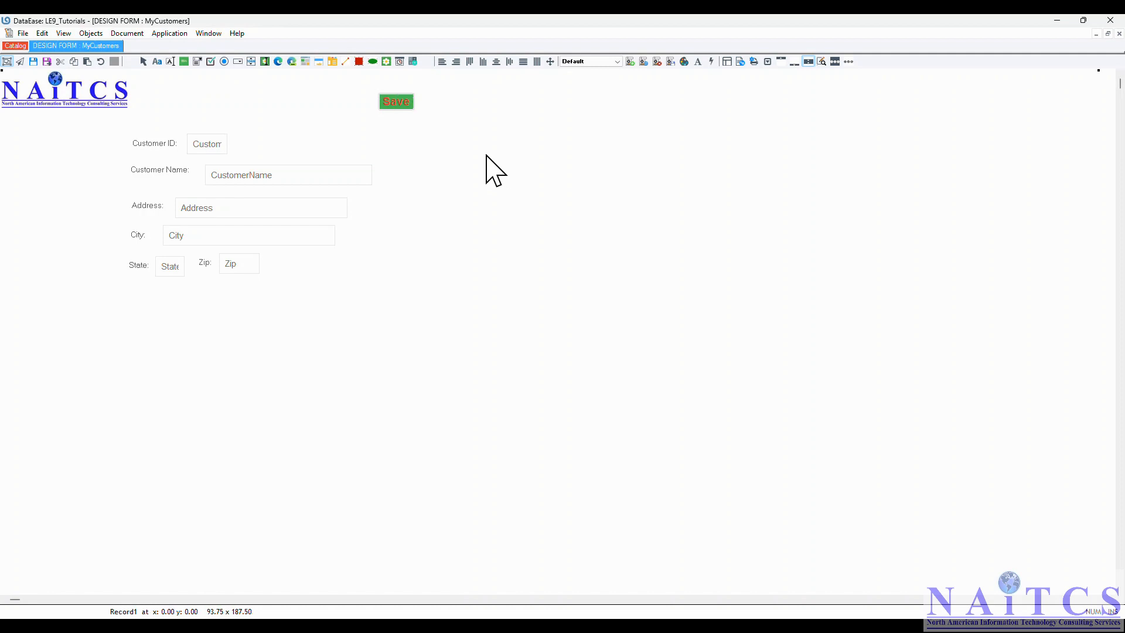
click(92, 33)
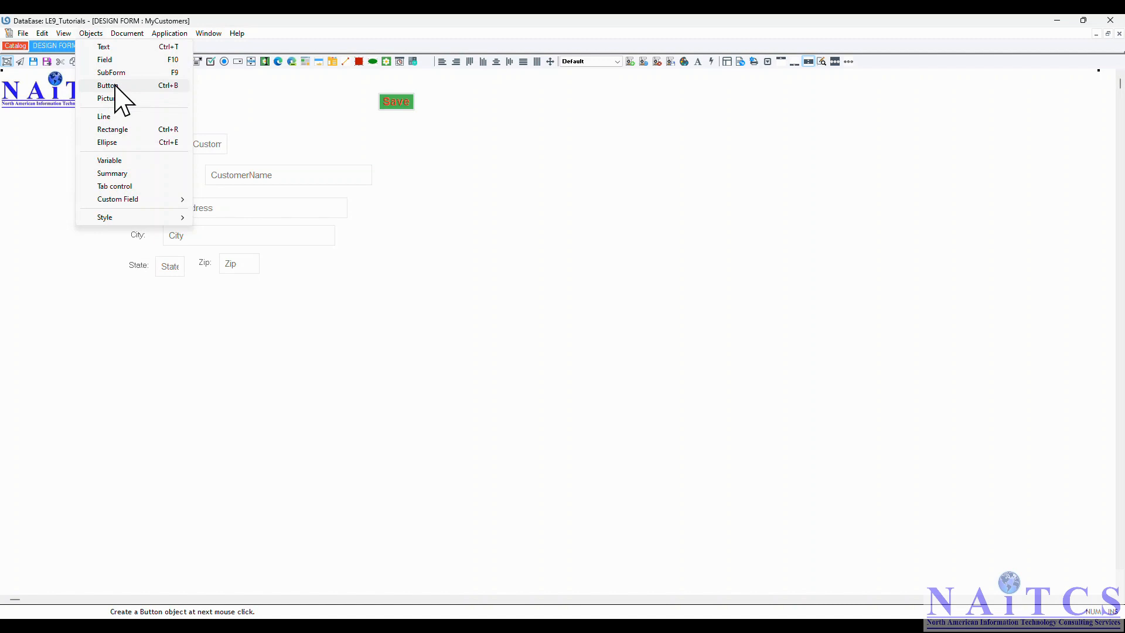
click(443, 126)
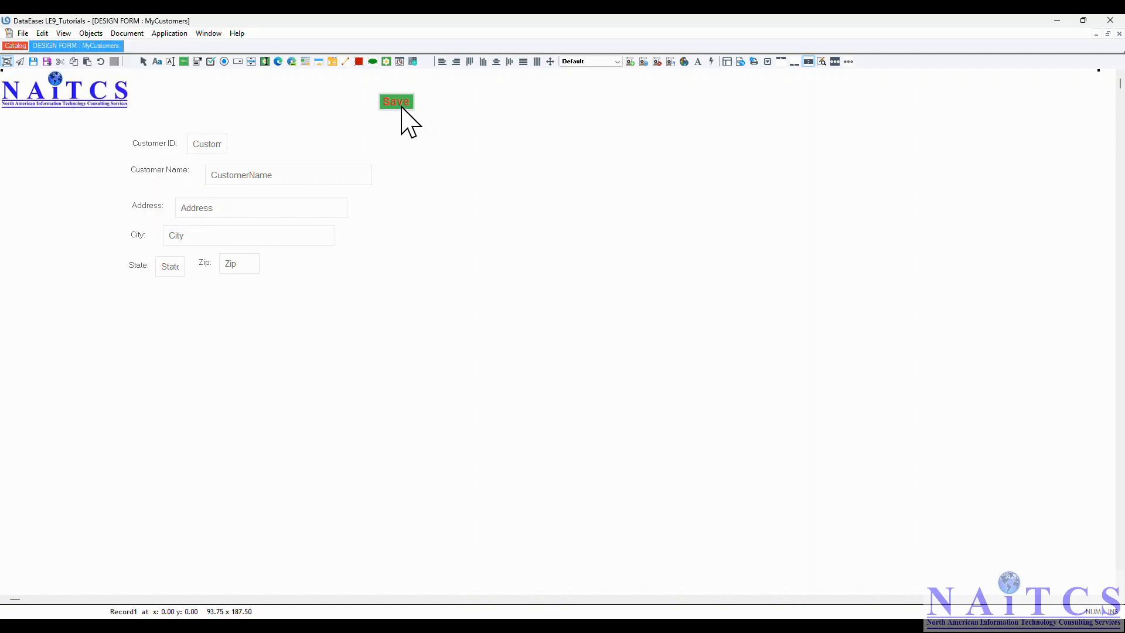
- Copy the Save button and paste the duplicate just to its right
right_click(393, 104)
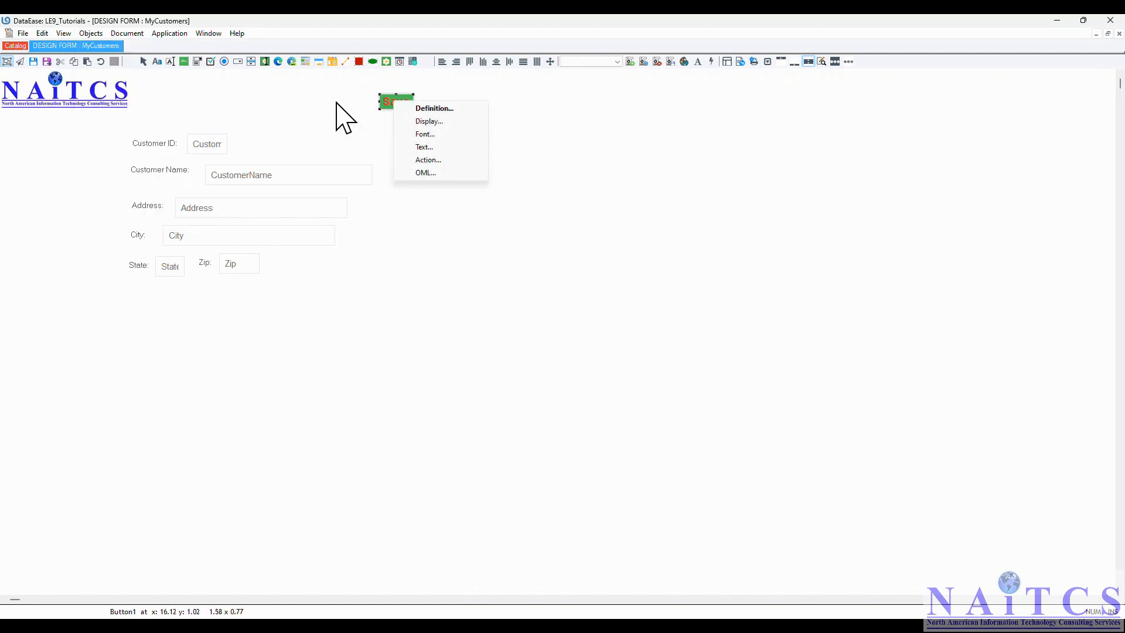
click(335, 103)
click(403, 104)
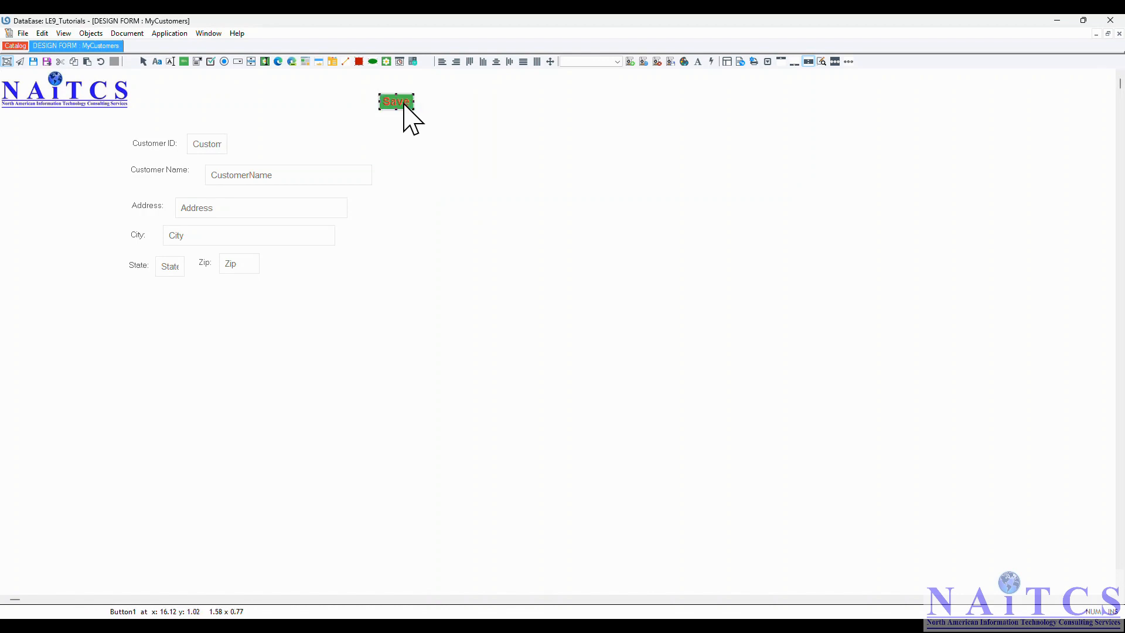
click(42, 33)
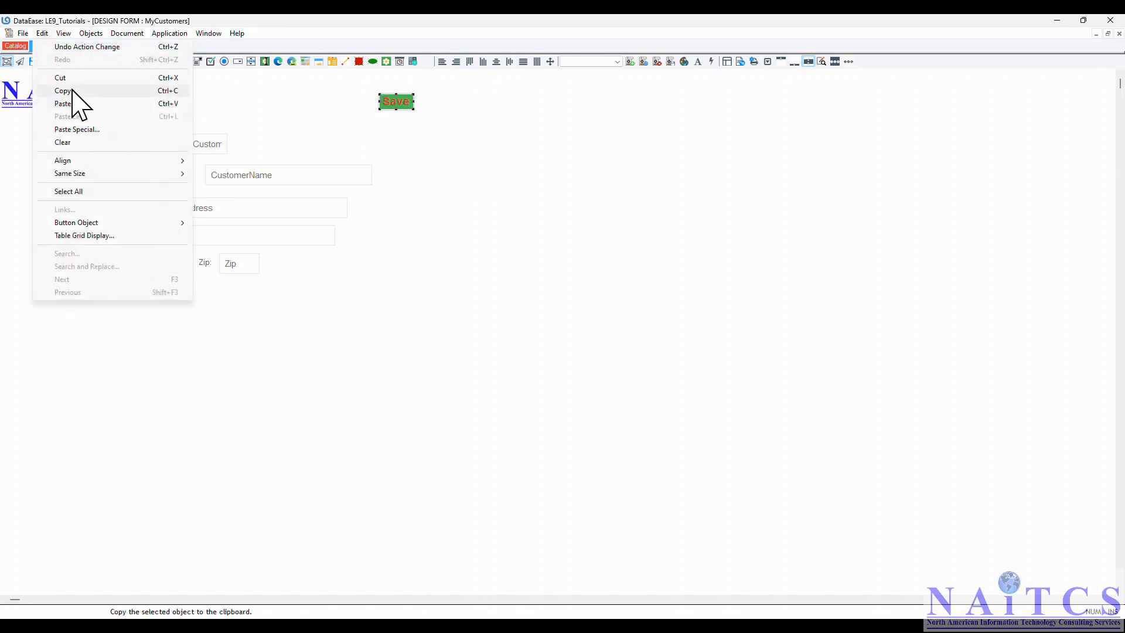
click(76, 89)
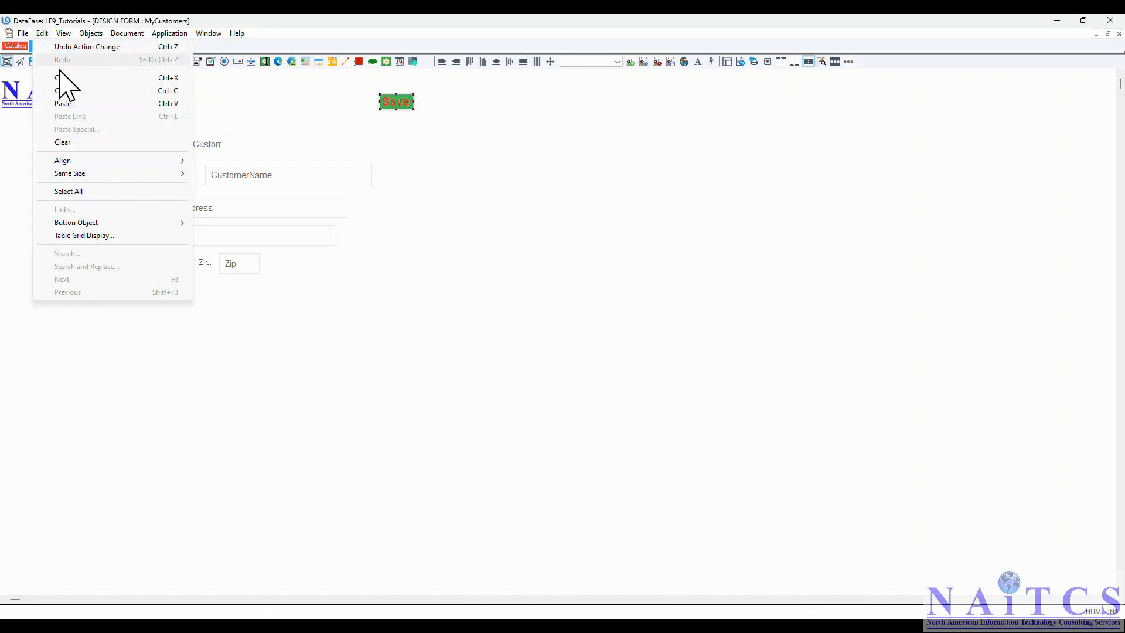
click(69, 103)
click(437, 95)
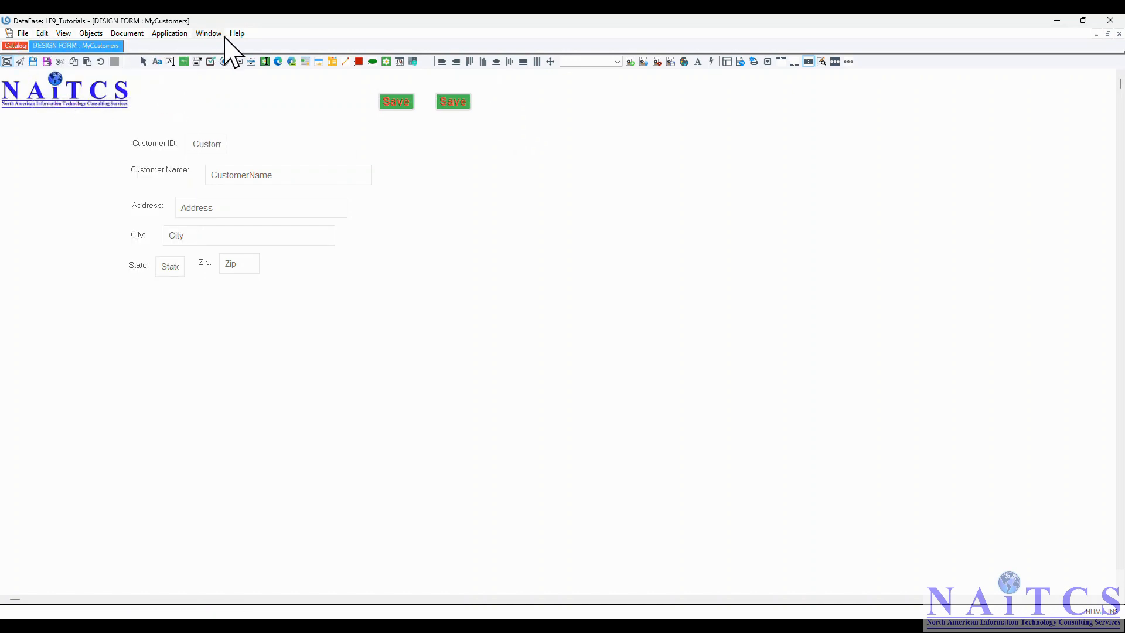
click(44, 34)
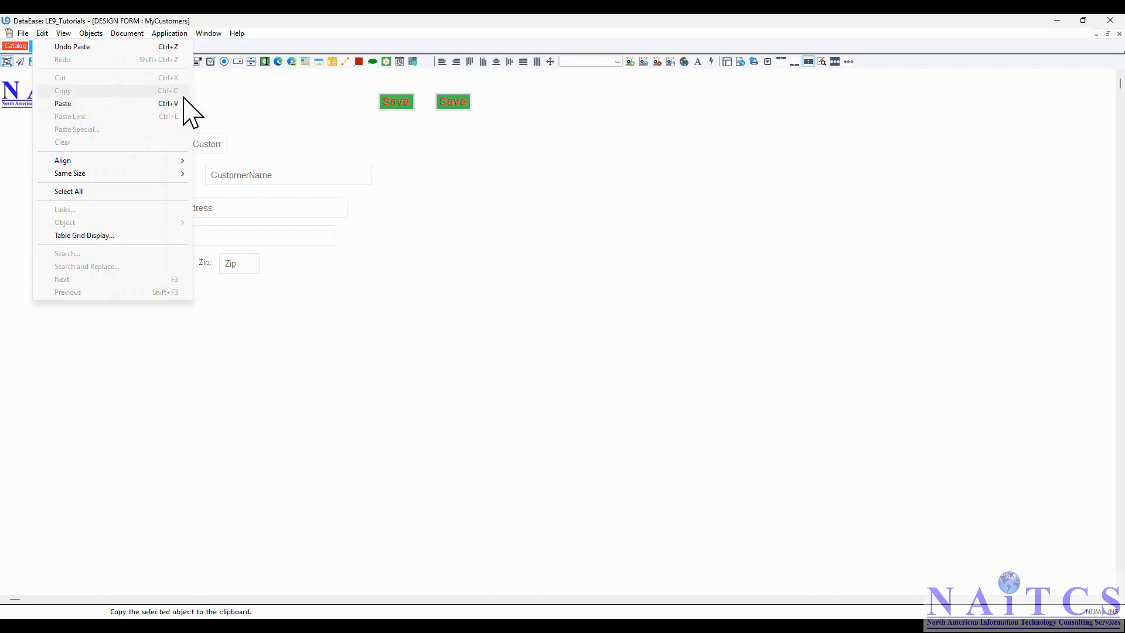
click(504, 156)
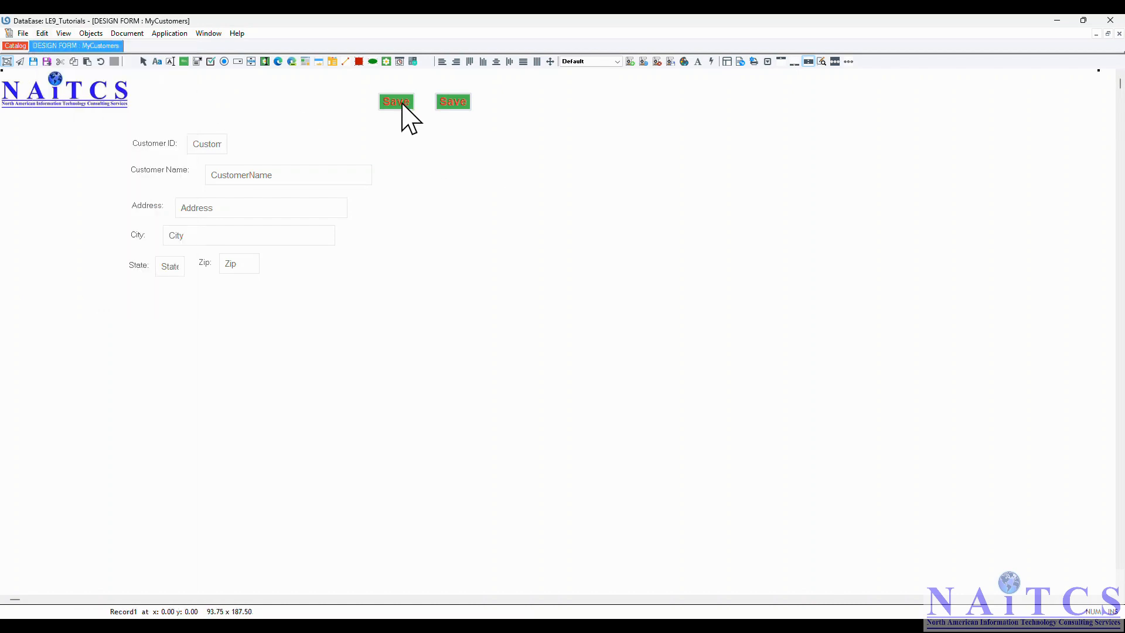
- Change the duplicated button's label to "Exit"
right_click(454, 104)
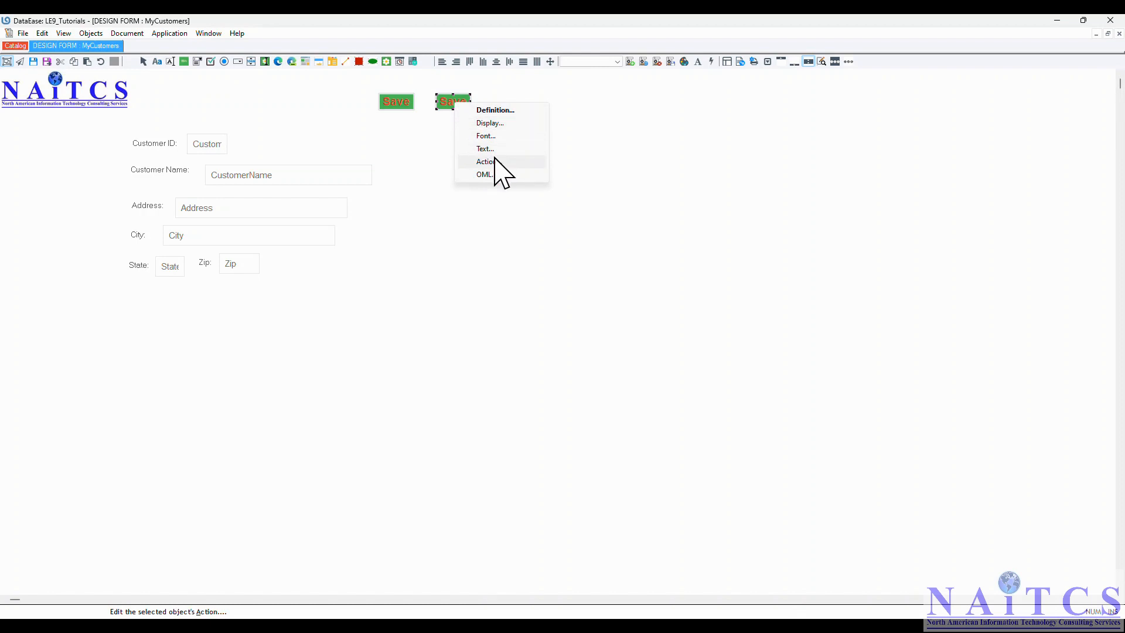
click(496, 150)
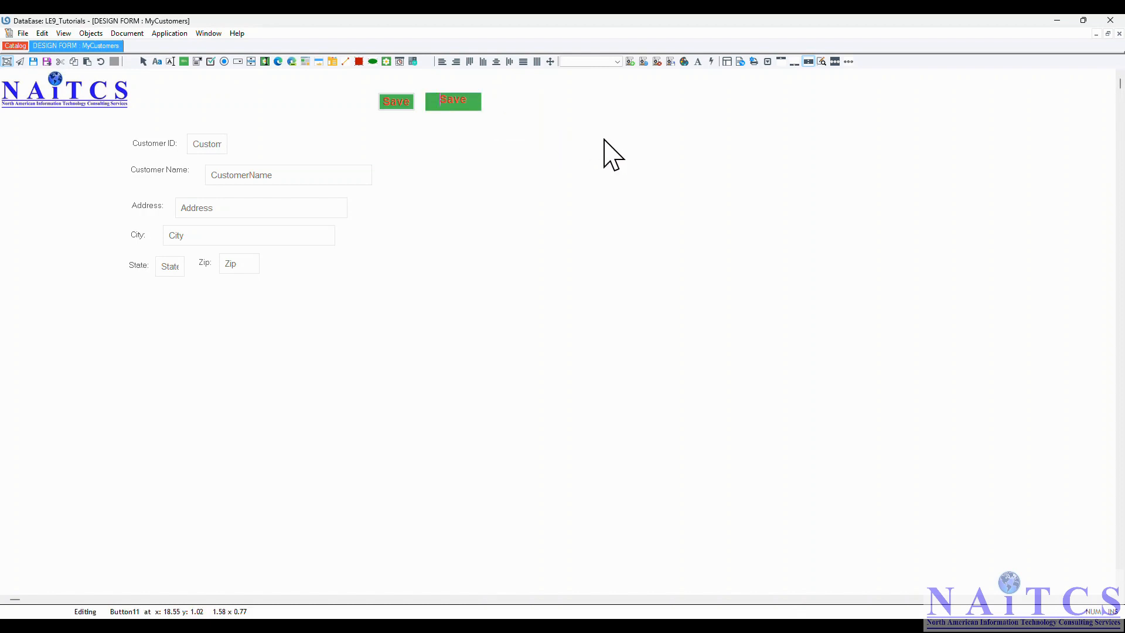
text(Exit)
click(604, 140)
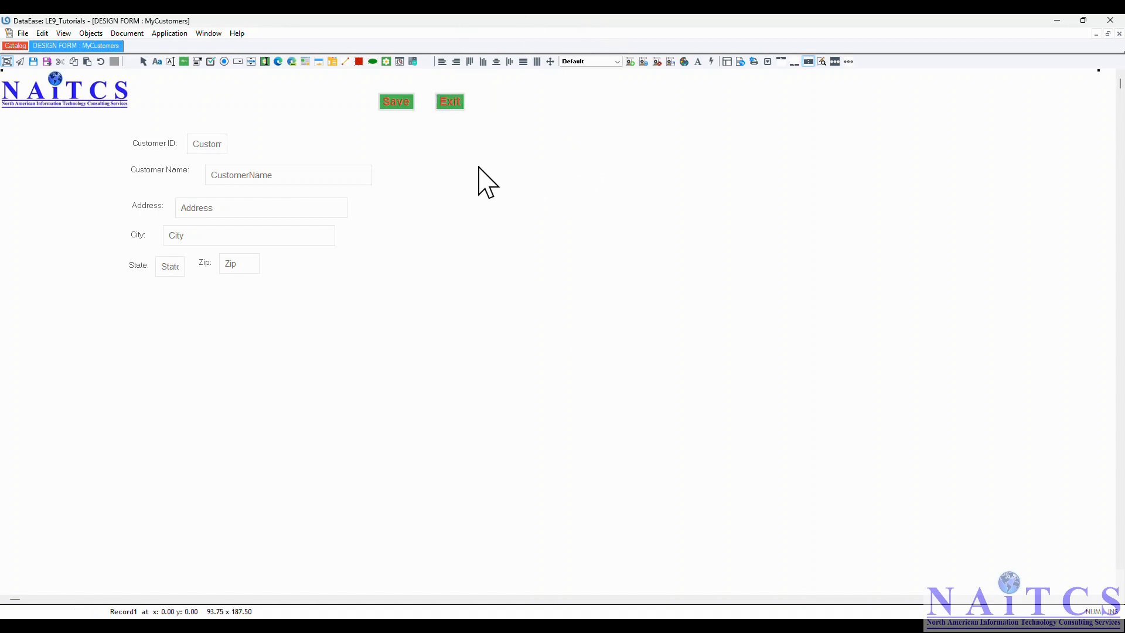
right_click(455, 102)
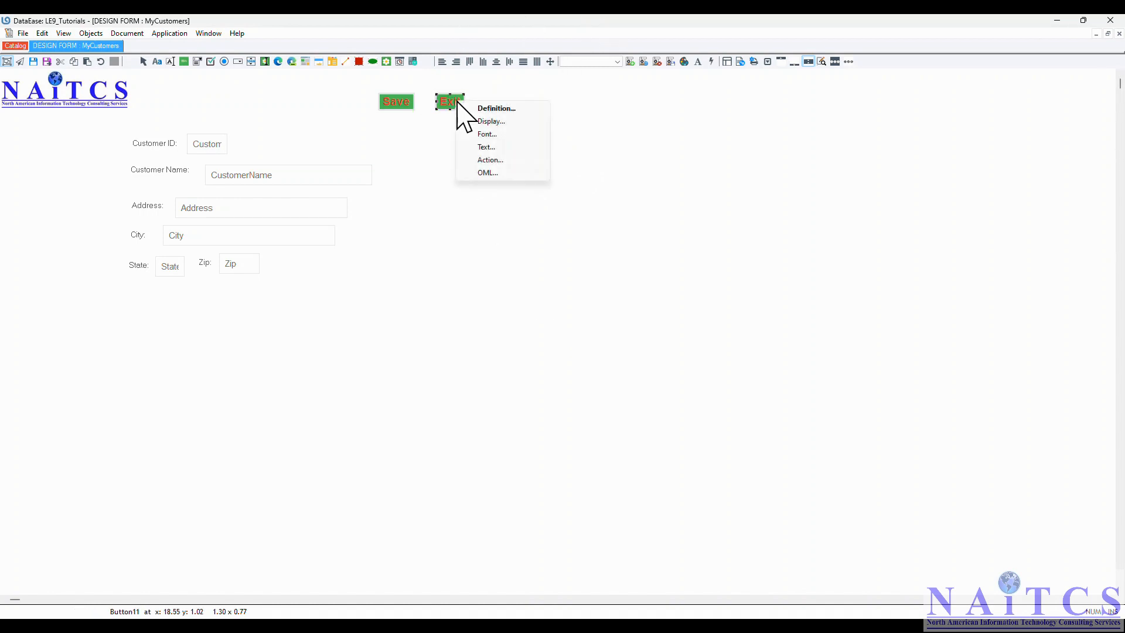
click(487, 147)
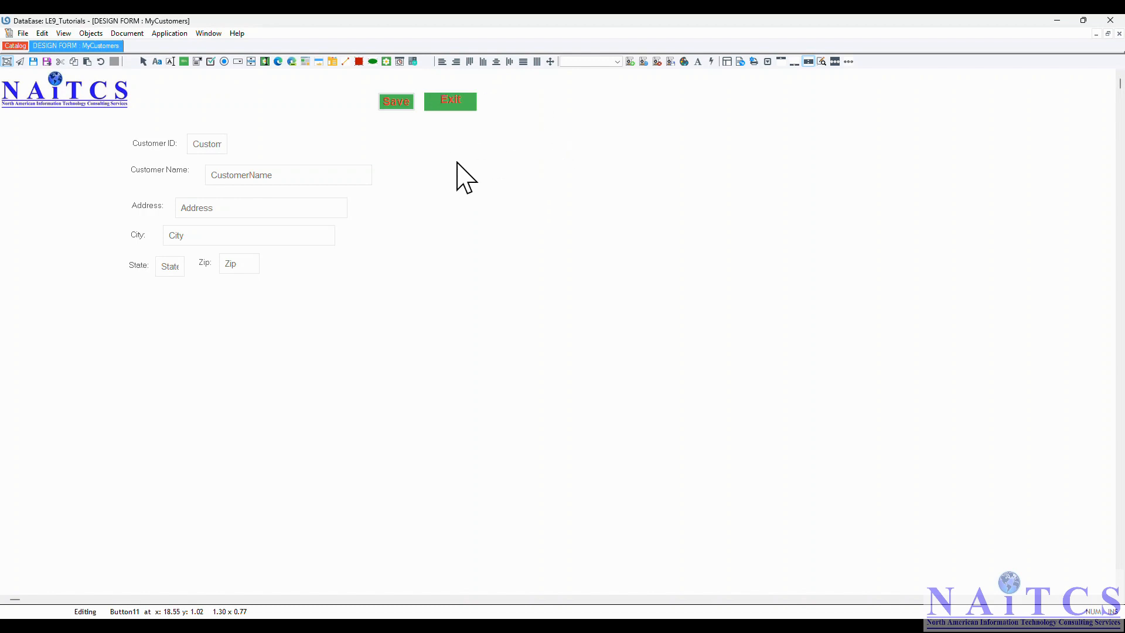
click(452, 165)
- Assign the Document Close action to the Exit button
right_click(455, 104)
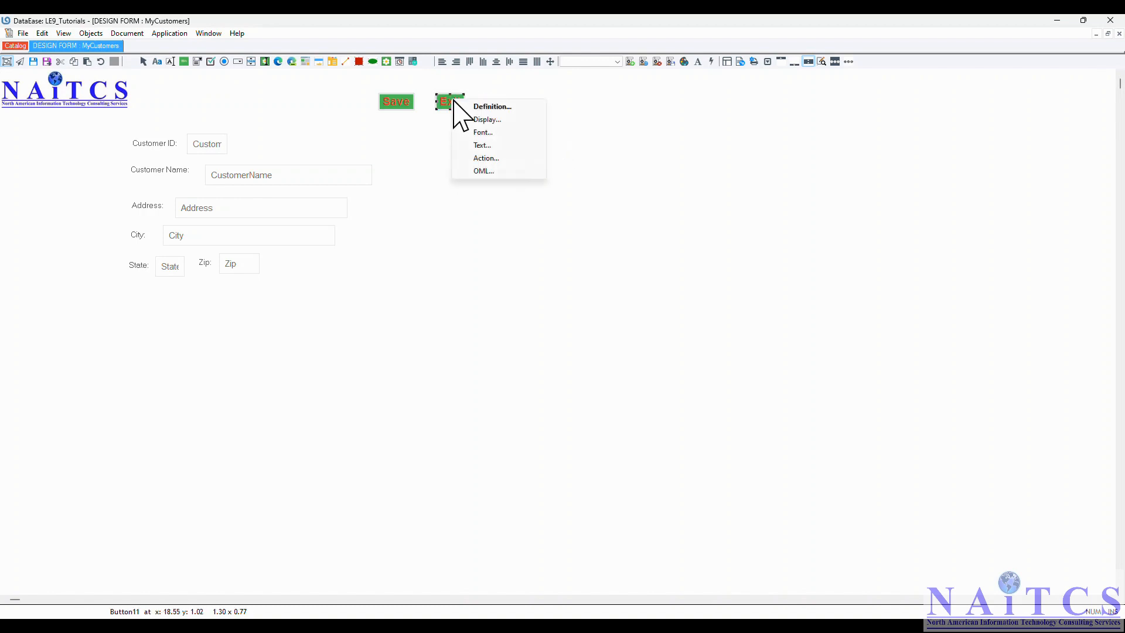
click(474, 160)
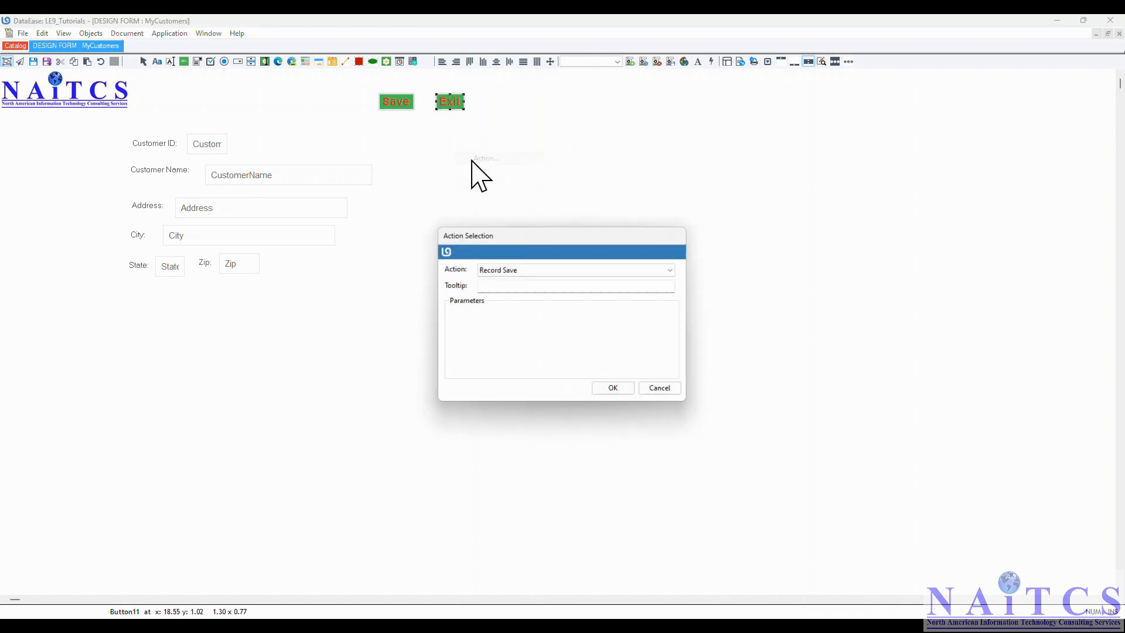
click(519, 271)
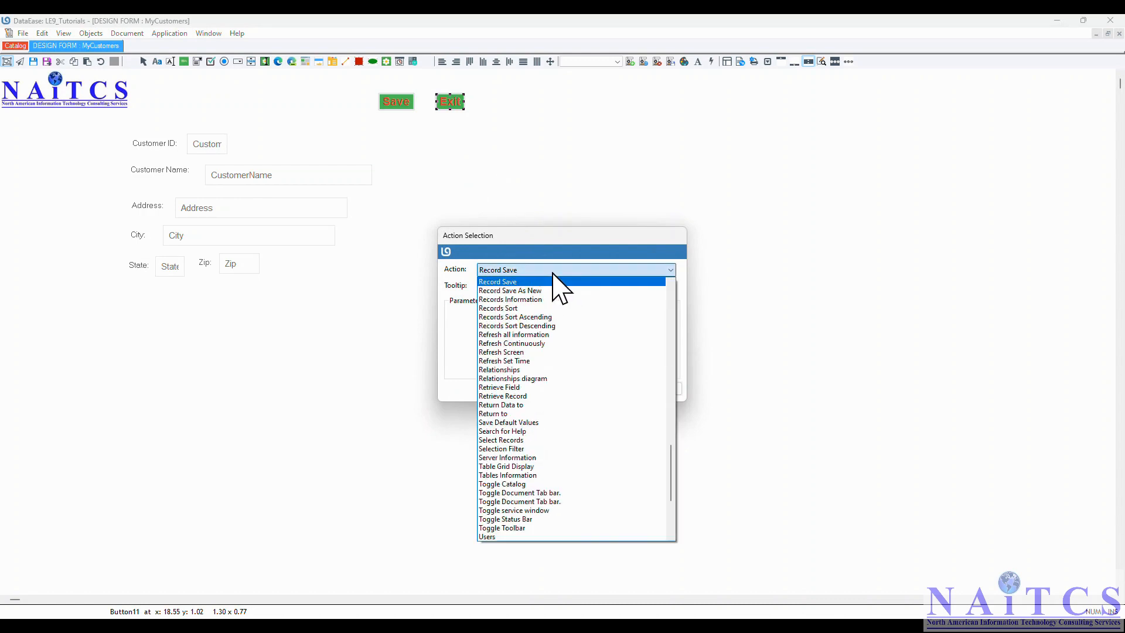
scroll(586, 293, up, 7)
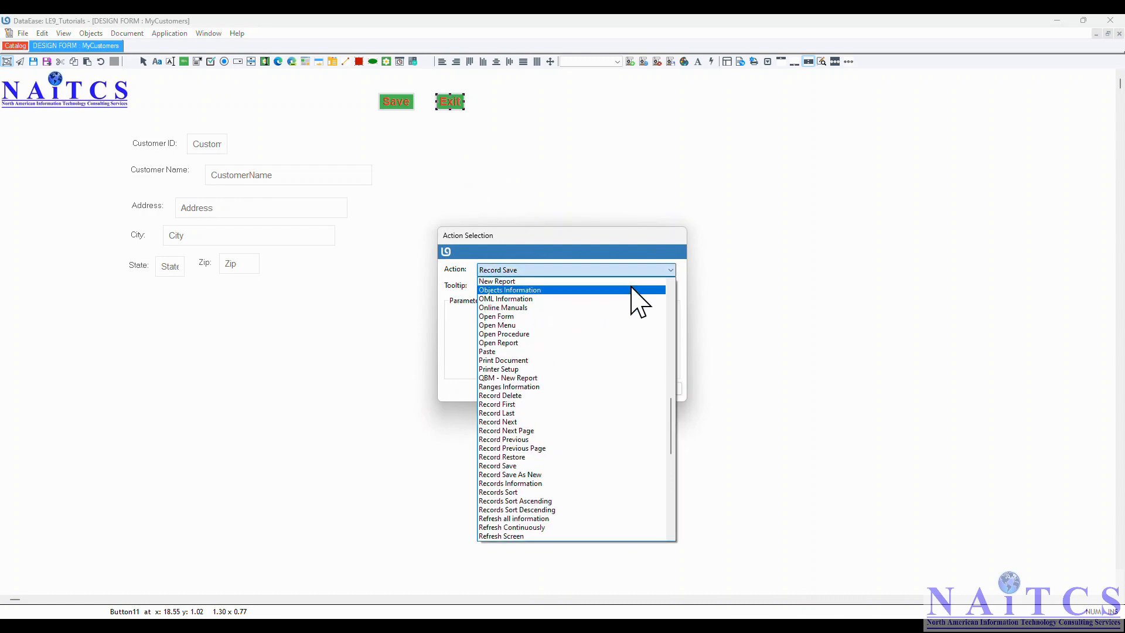
scroll(632, 289, up, 20)
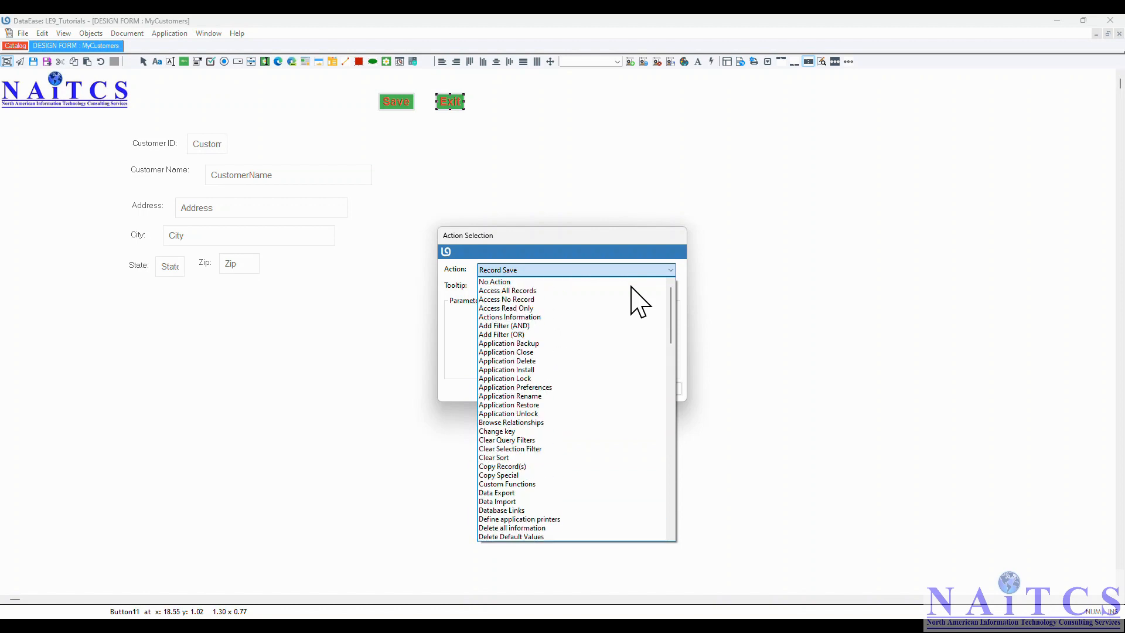
scroll(635, 297, down, 2)
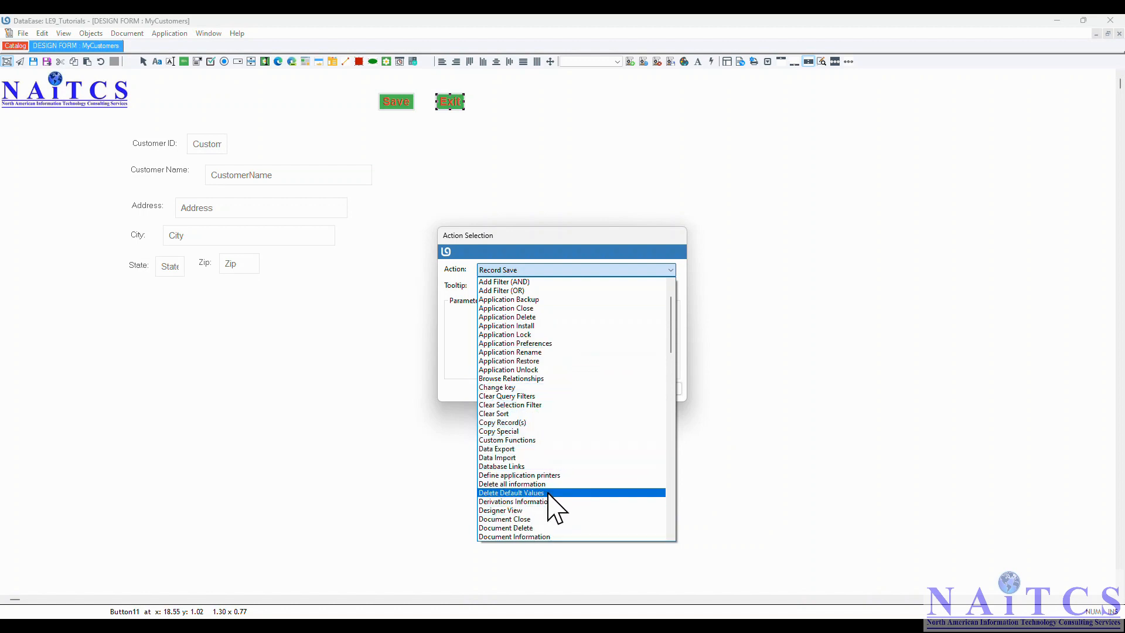
click(532, 519)
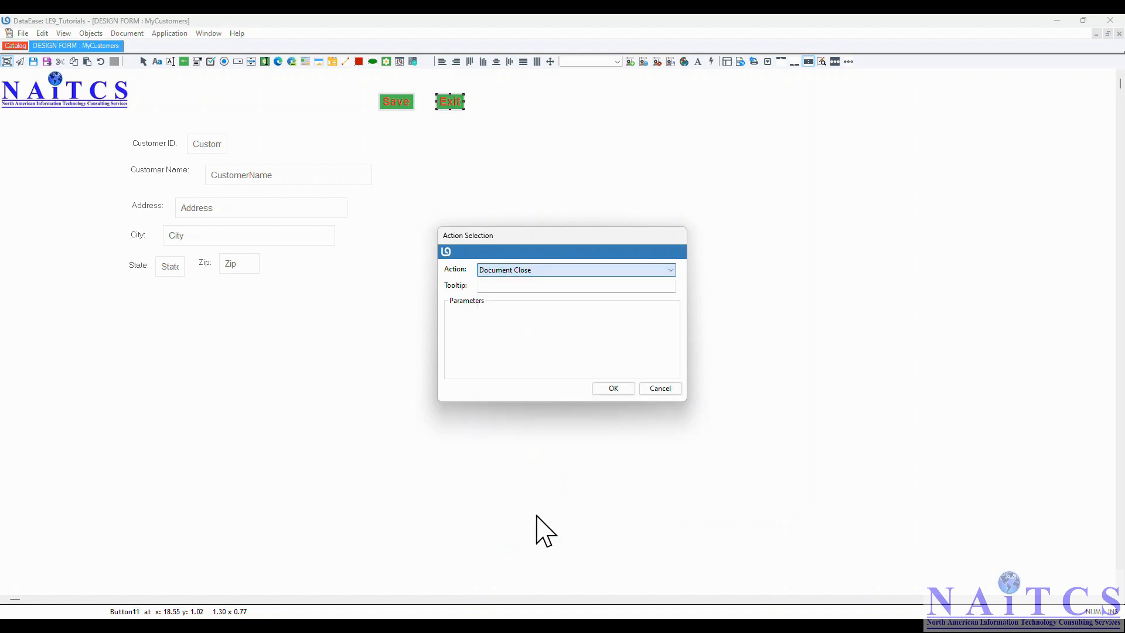
click(609, 389)
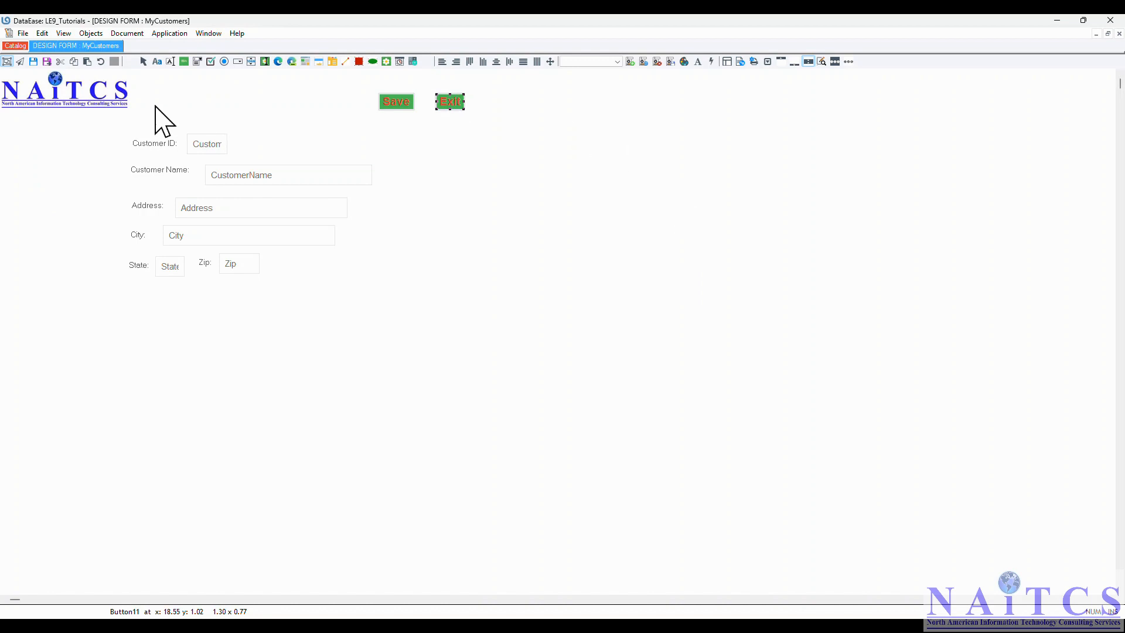
- Save the MyCustomers form design and open the form in User View
click(24, 34)
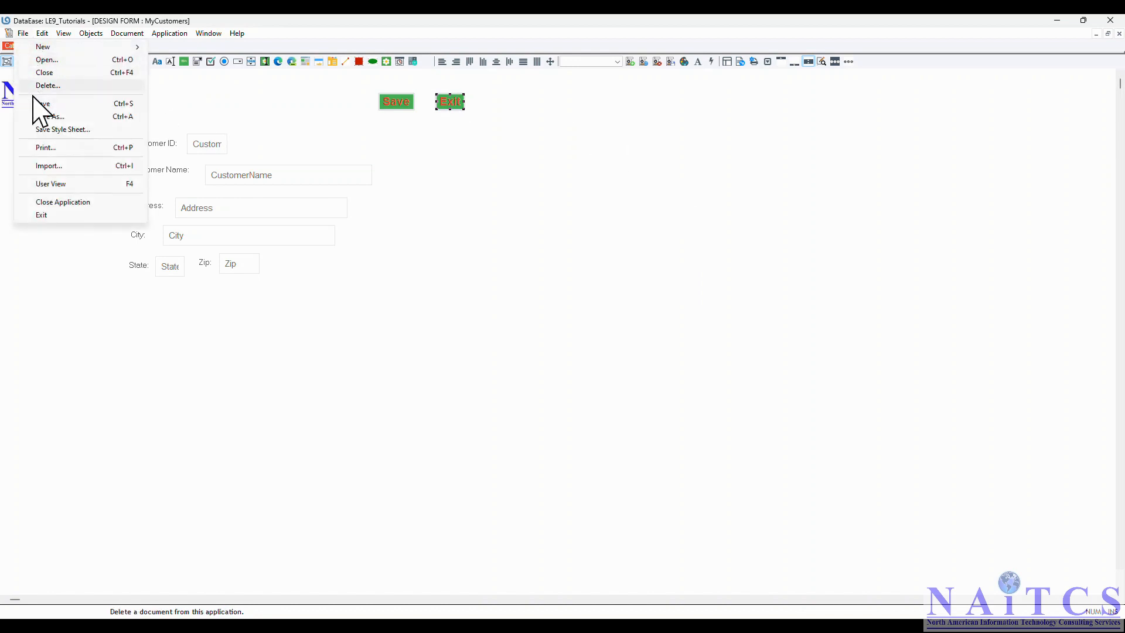
click(42, 104)
click(23, 33)
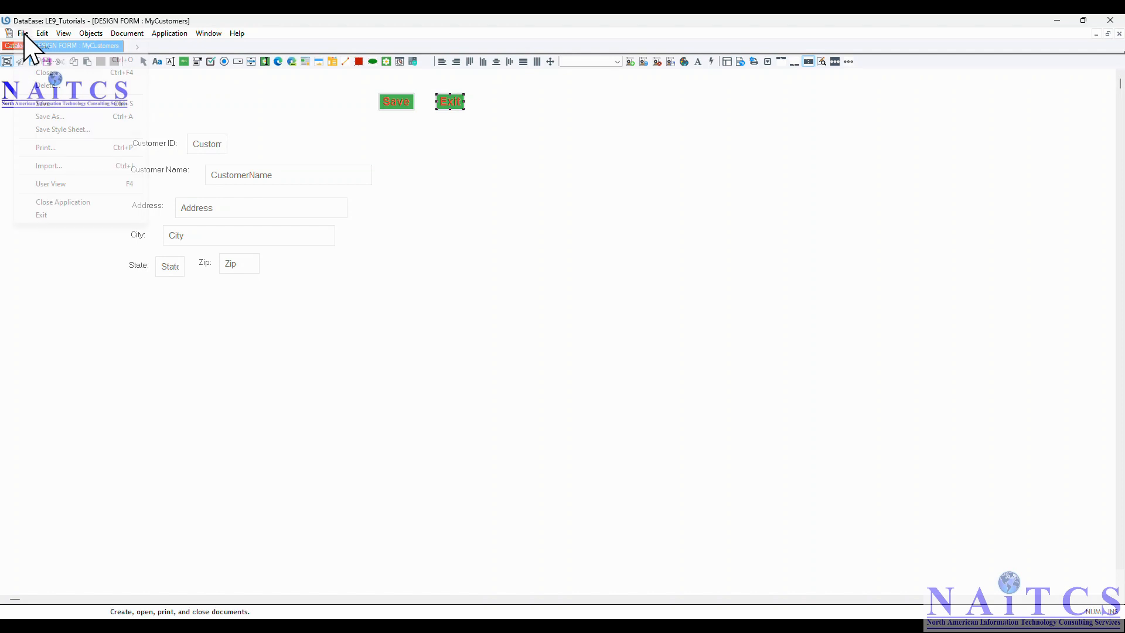
click(93, 186)
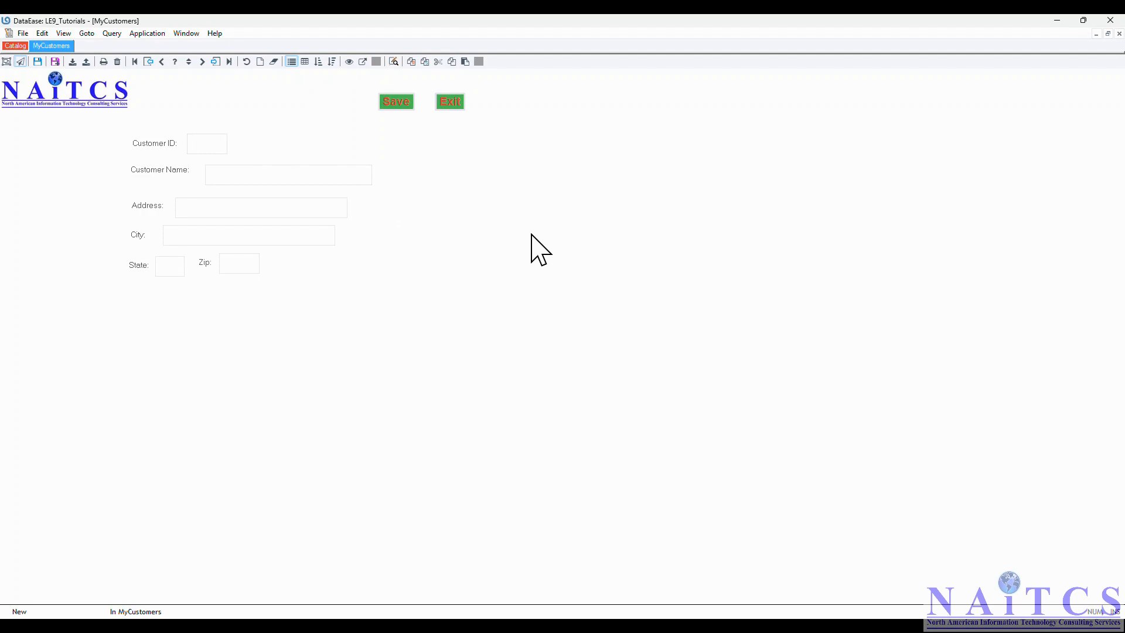
- Fill in the new record's customer ID, the customer name NAITCS and the street address
text(12345)
click(208, 145)
click(229, 175)
click(197, 145)
text(1234)
key(Tab)
key(Tab)
text(123 Any Street)
key(Tab)
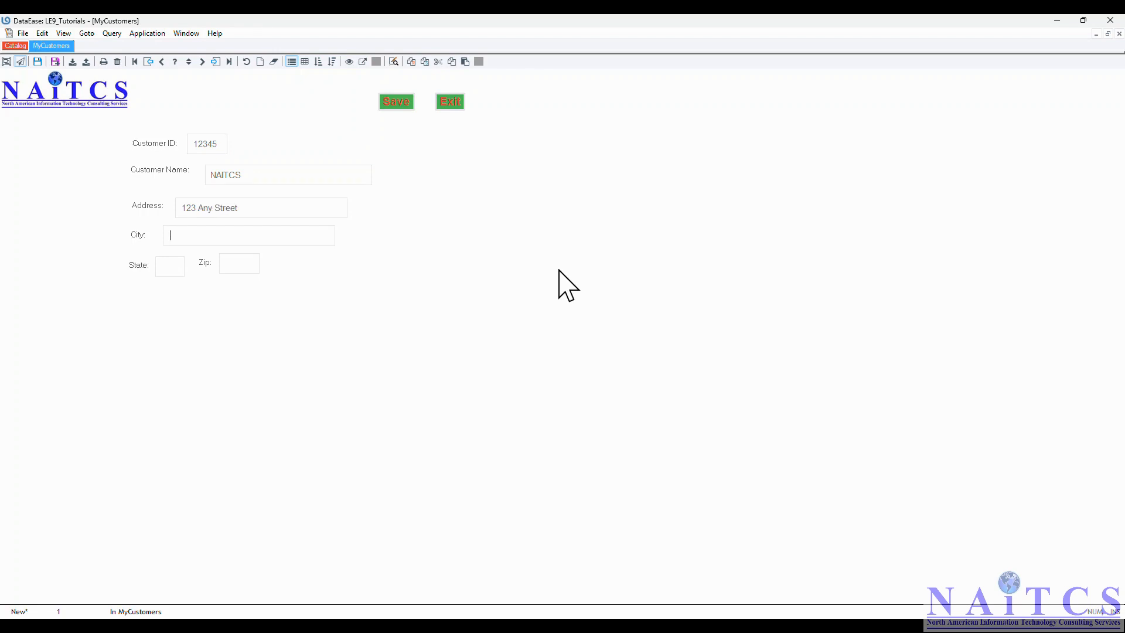
- Fill in the customer's city, state and zip code, and save the record with the form's Save button
key(Tab)
click(174, 266)
text(NY)
click(242, 262)
click(397, 103)
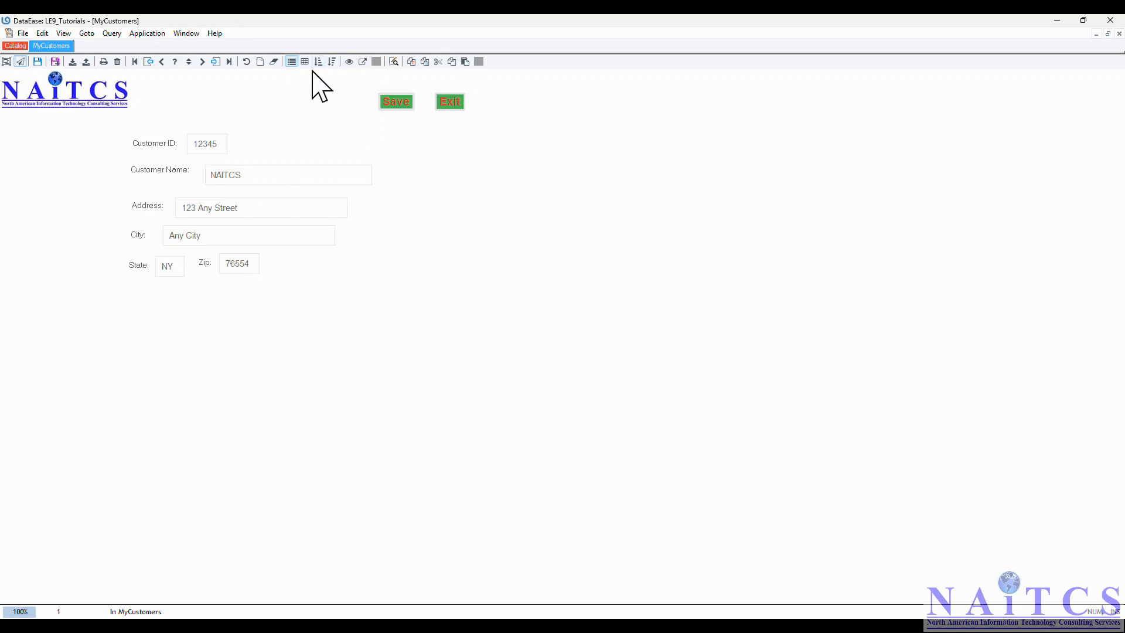
- Clear all fields of the form, and close it with its Exit button
click(43, 33)
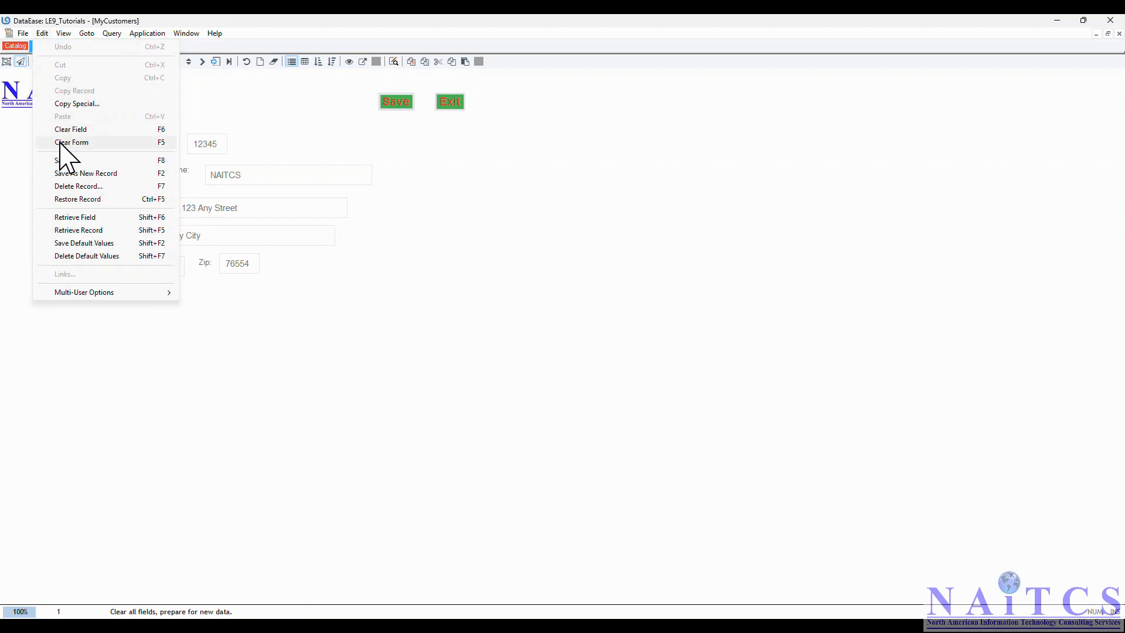
click(157, 144)
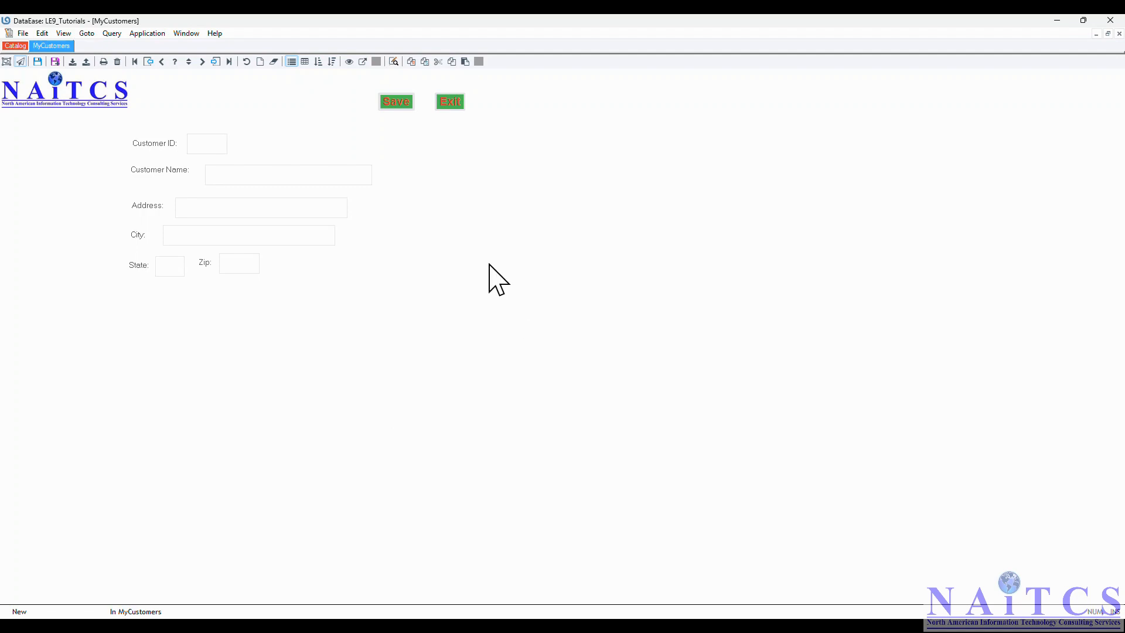
click(453, 103)
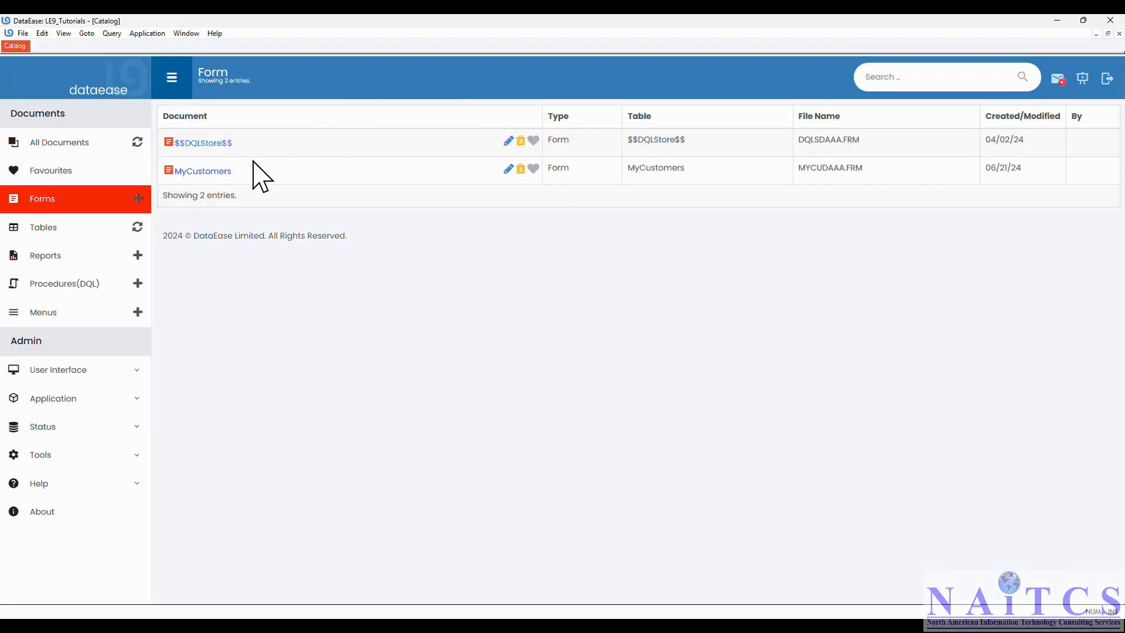
- Reopen the MyCustomers form from the catalog and go to the last record
click(199, 171)
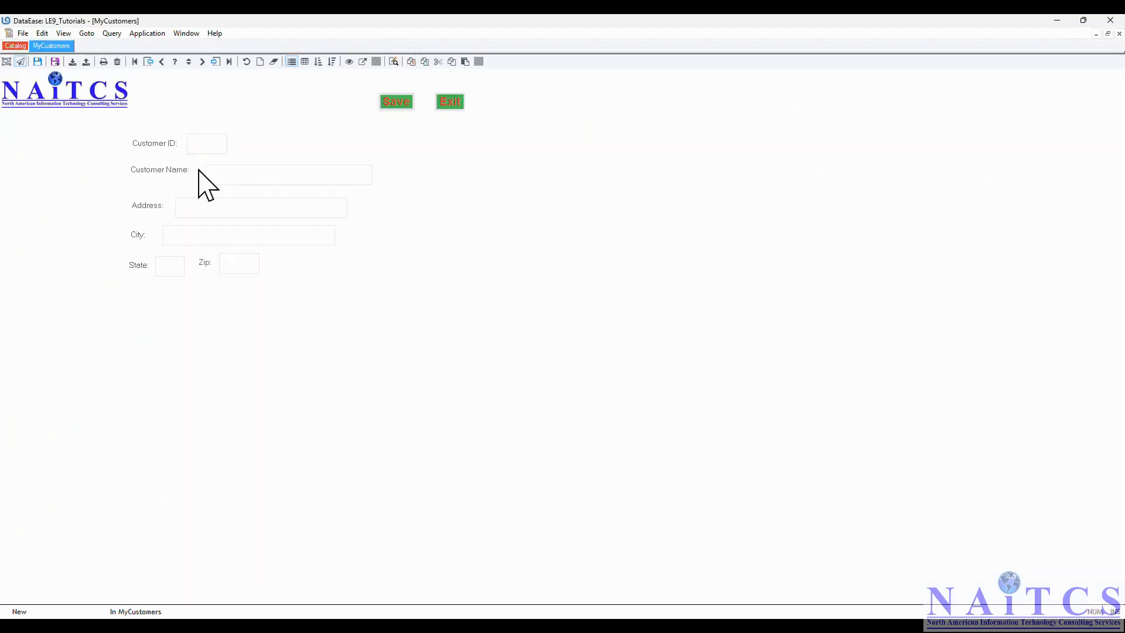
click(87, 33)
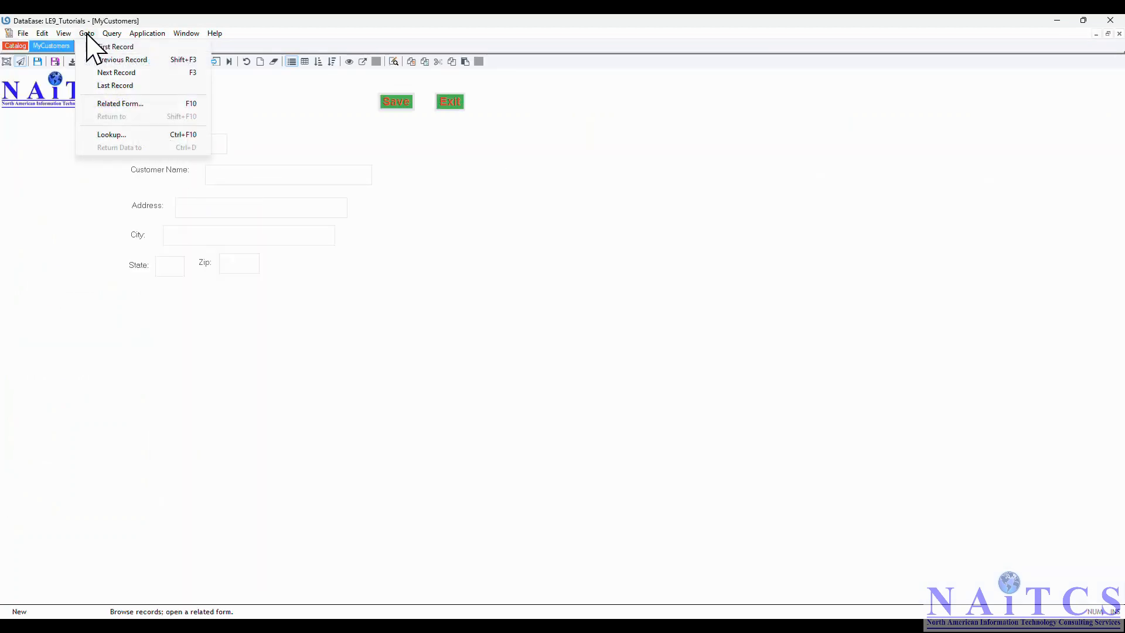
click(136, 87)
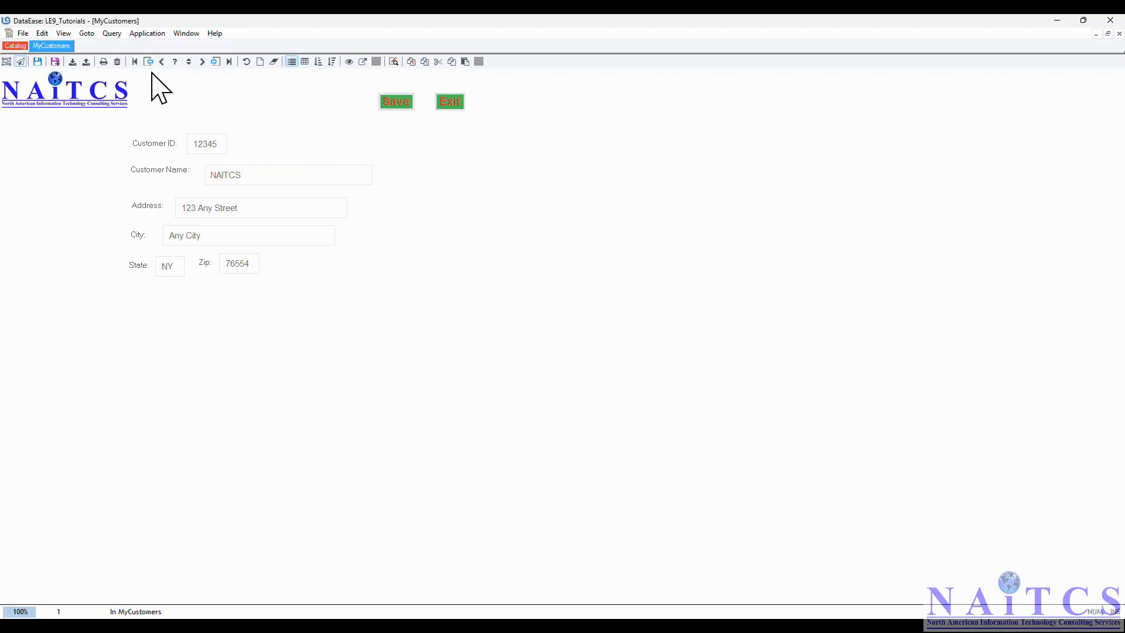
- View the saved customer records as a table, and return to the form view
click(64, 34)
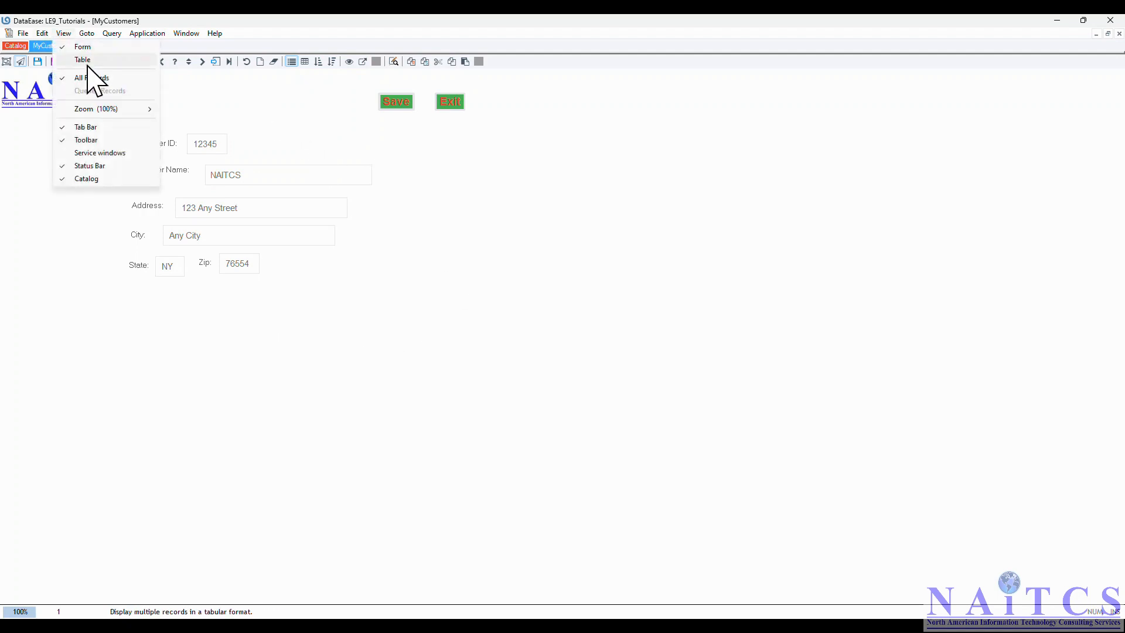
click(89, 60)
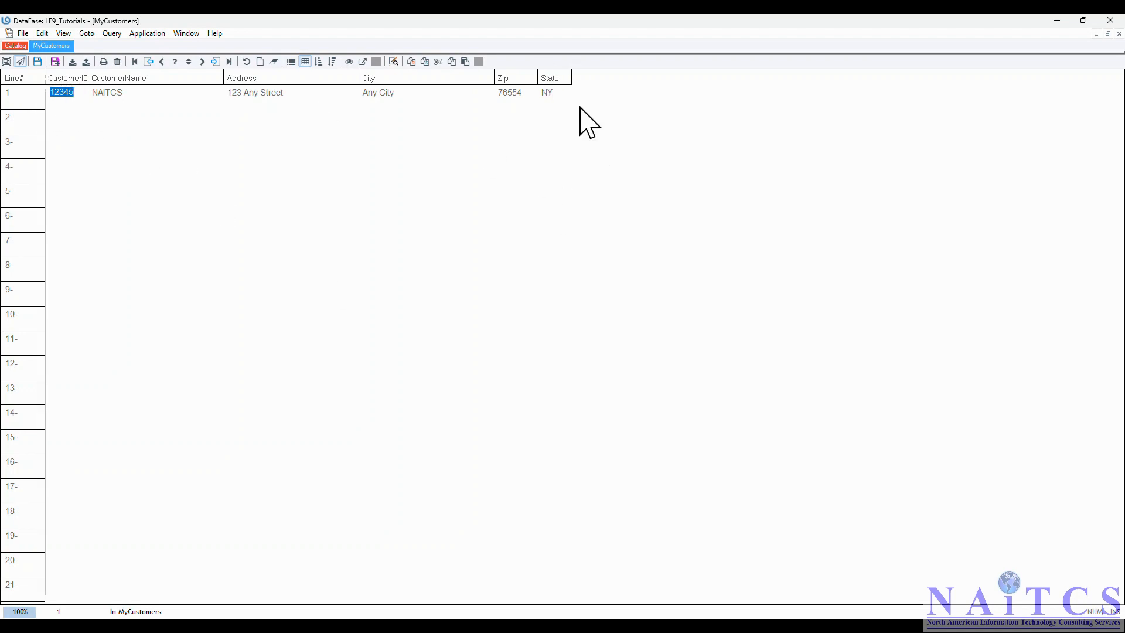
click(65, 33)
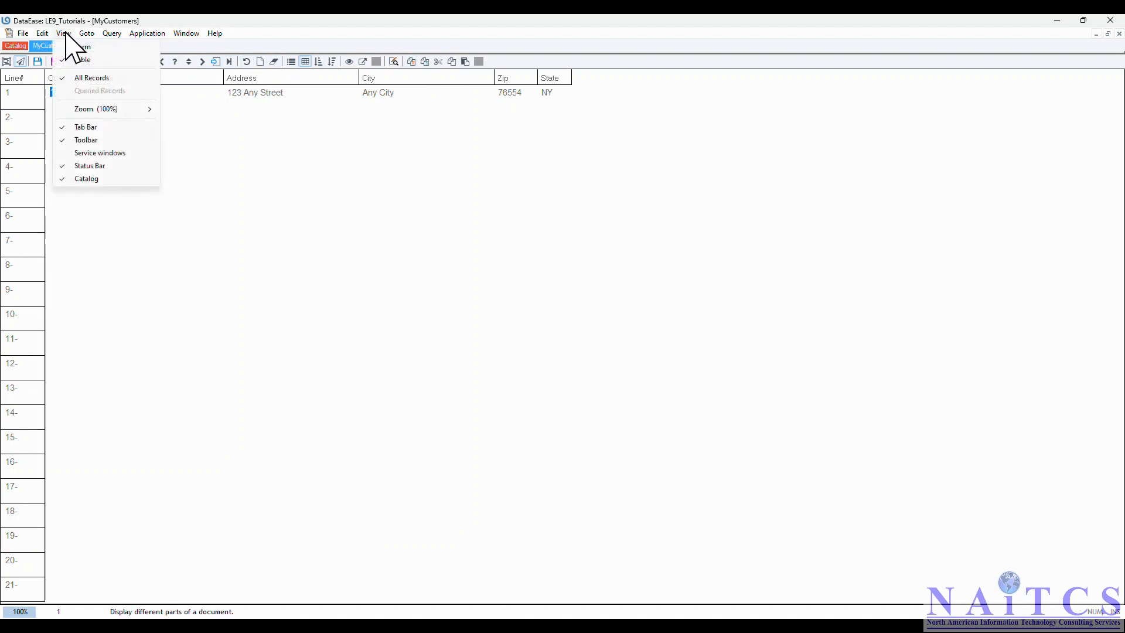
click(88, 46)
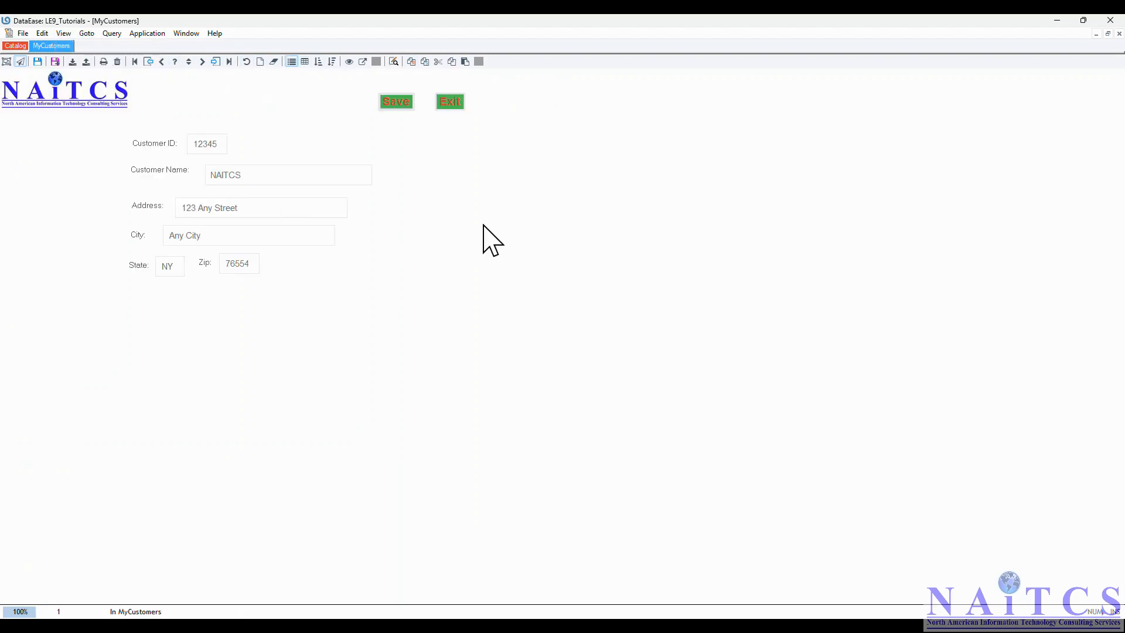